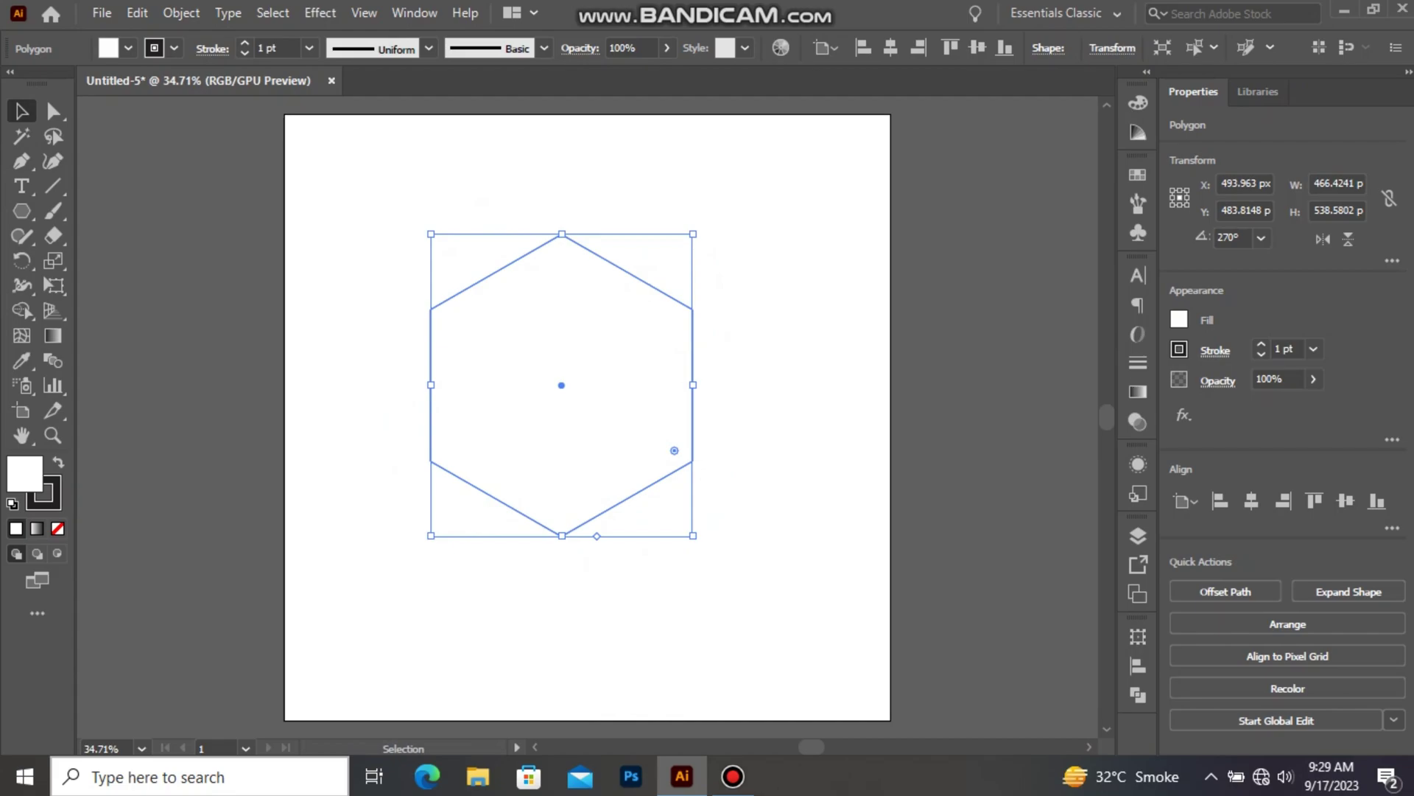
Step: Center the hexagon horizontally and vertically on the artboard and remove its fill
left_click(1251, 501)
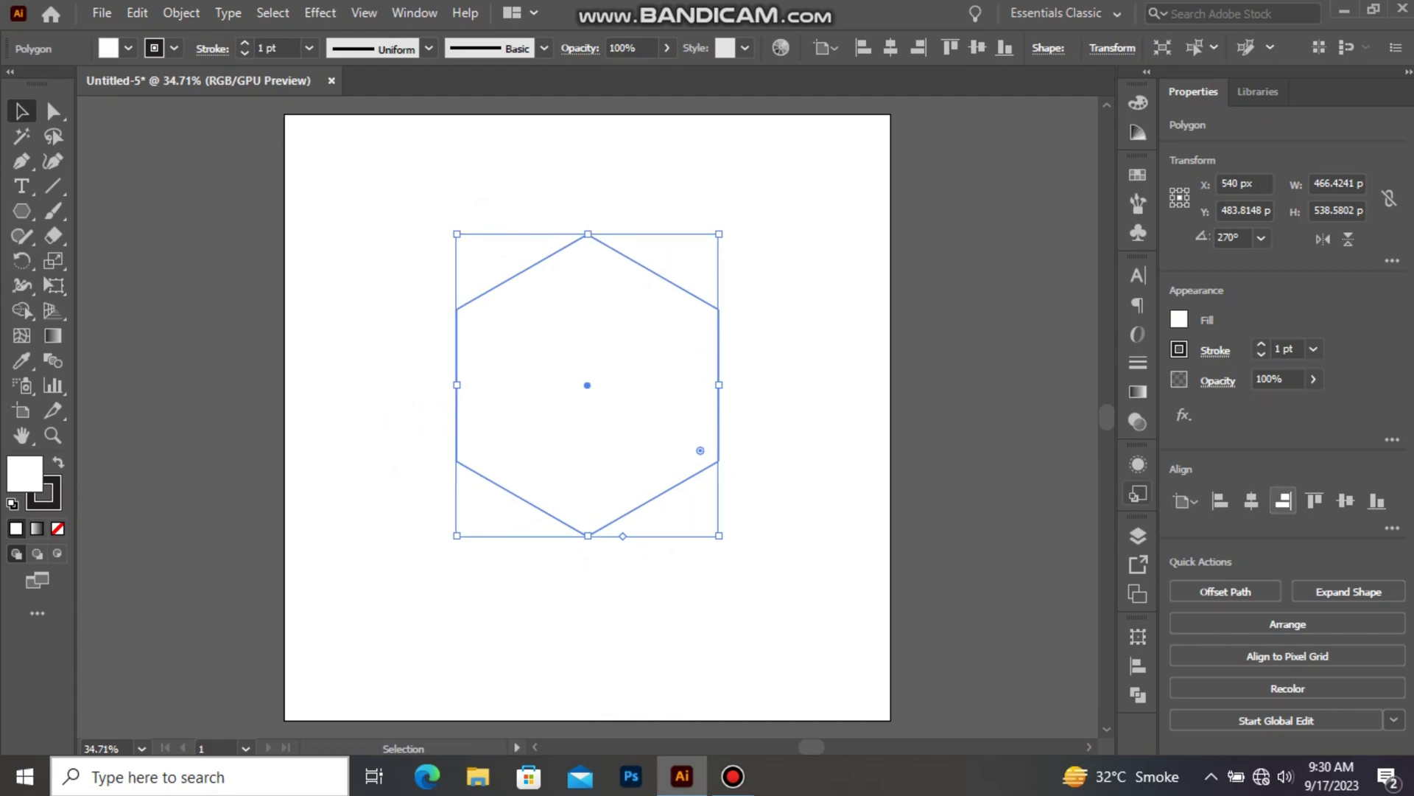
left_click(1345, 501)
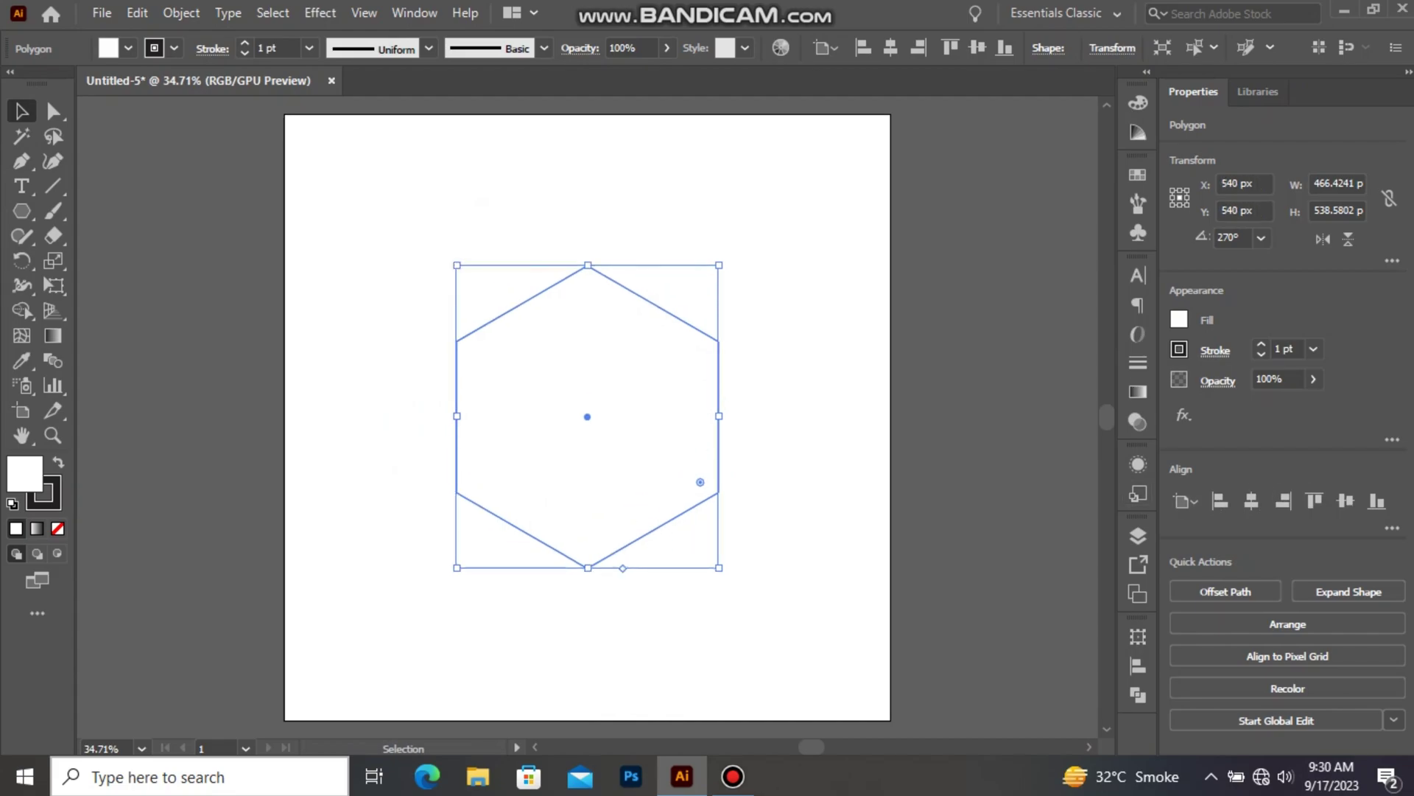
key("slash")
key("ctrl+shift+a")
Step: Draw a vertical line about 965 px long along the hexagon's left edge and copy it to the right edge
key("backslash")
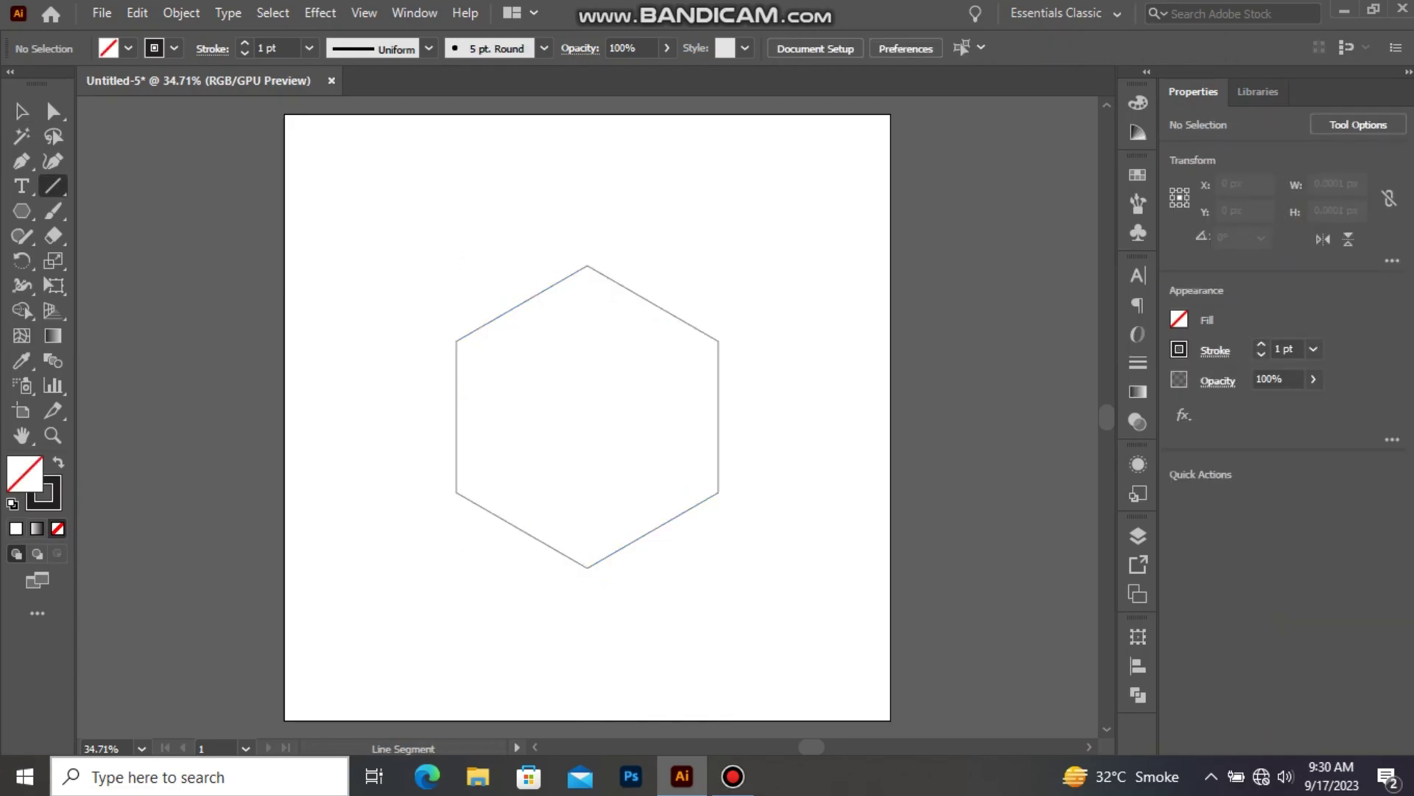
left_click_drag(457, 129, 457, 670)
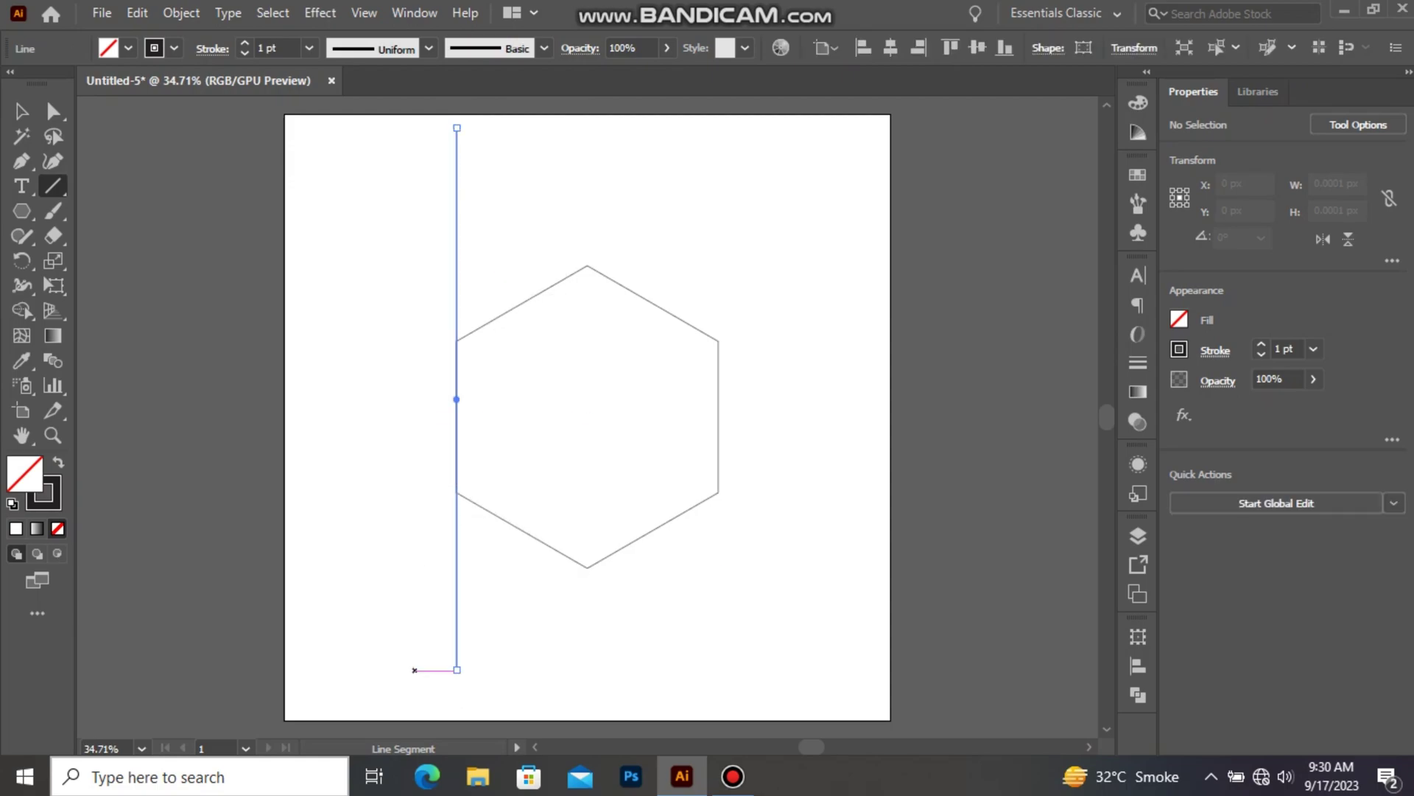
key("v")
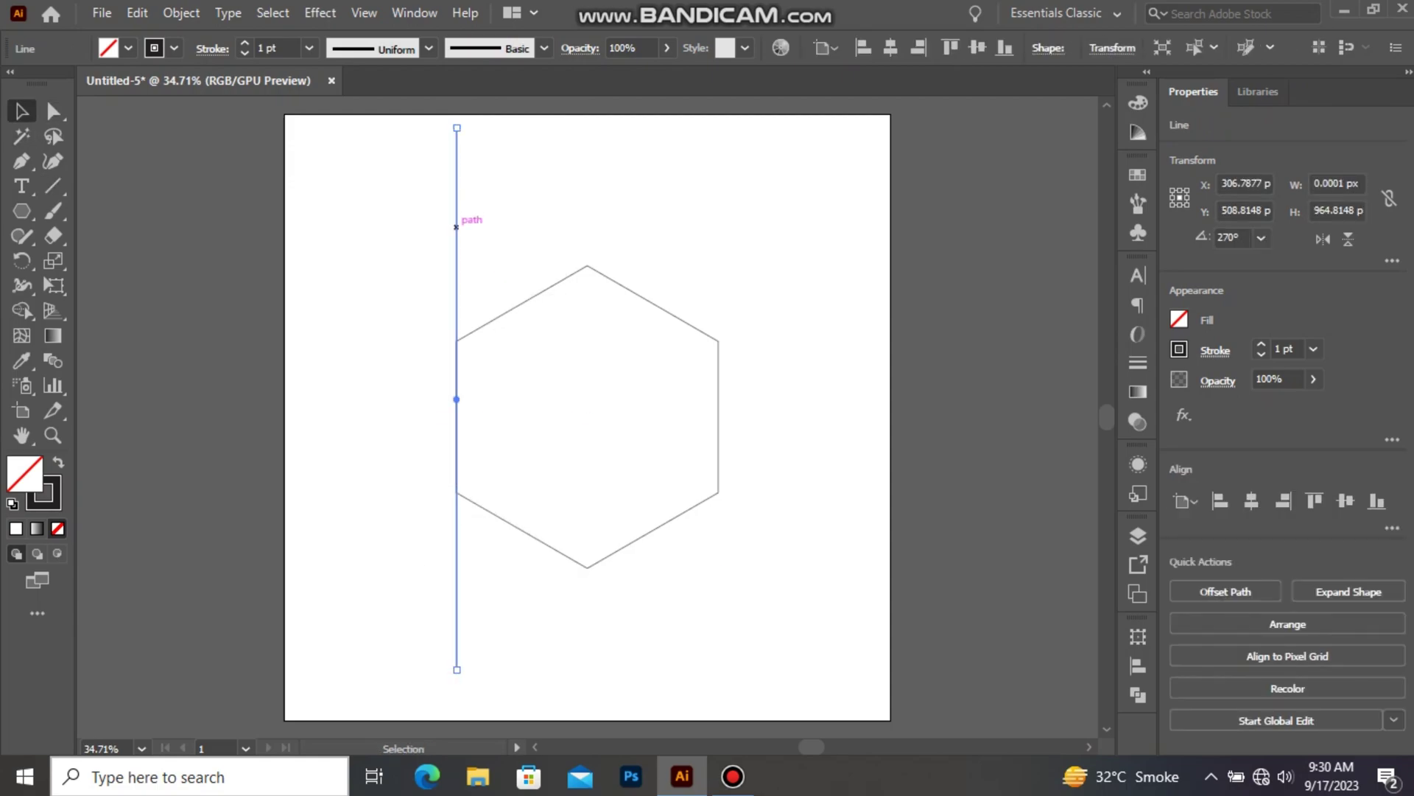
left_click_drag(457, 400, 719, 400)
Step: Blend the two vertical lines on the hexagon's left and right edges
left_click_drag(563, 196, 449, 230)
key("w")
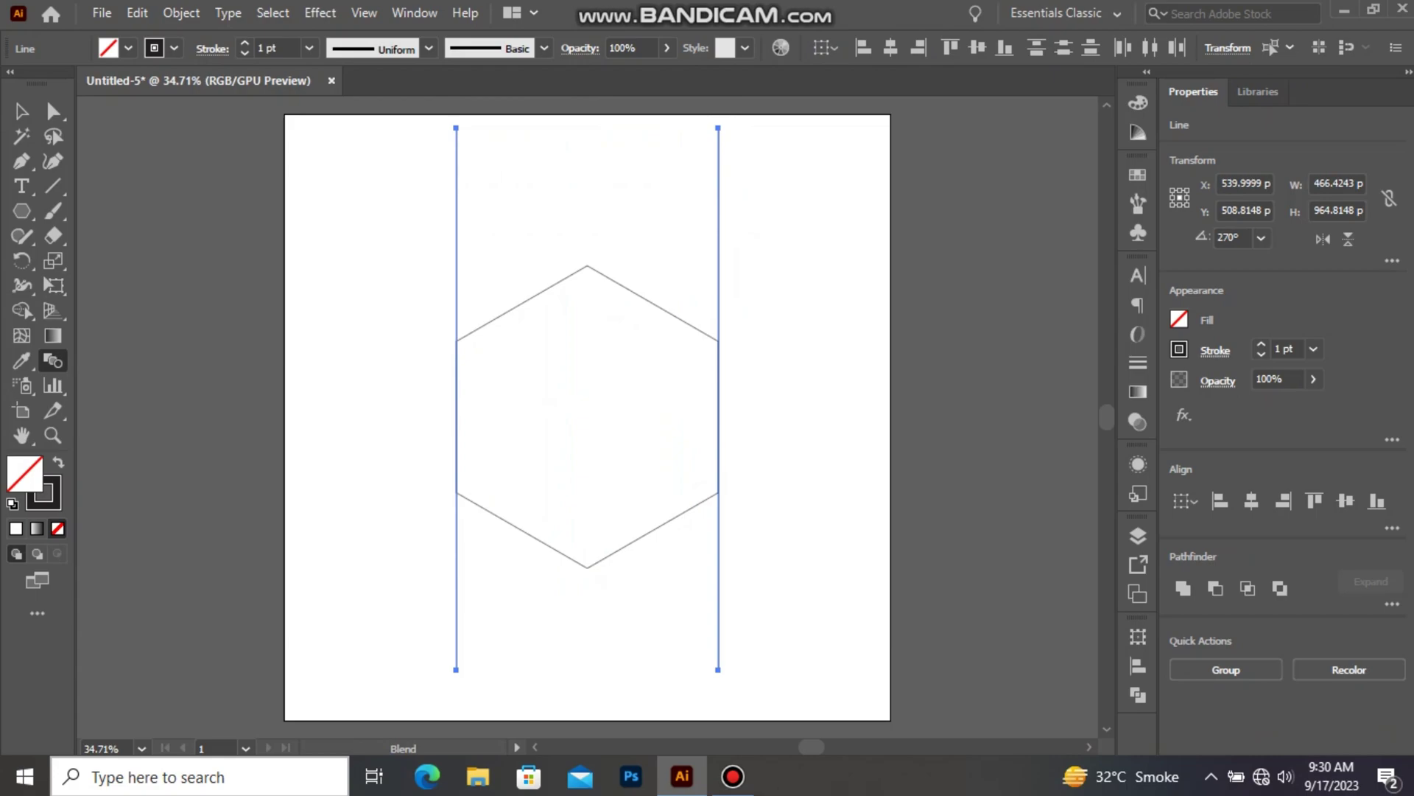
key("ctrl+alt+b")
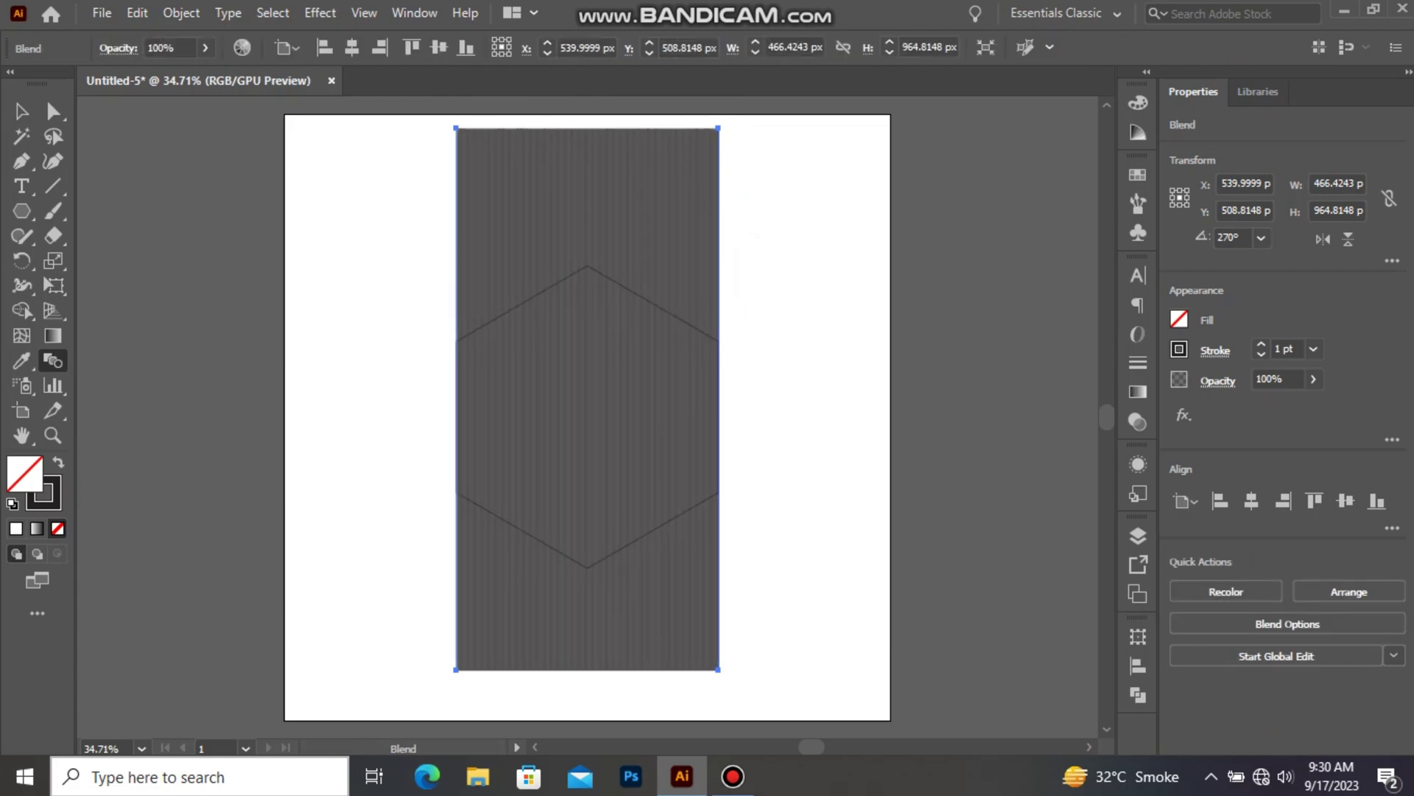
key("v")
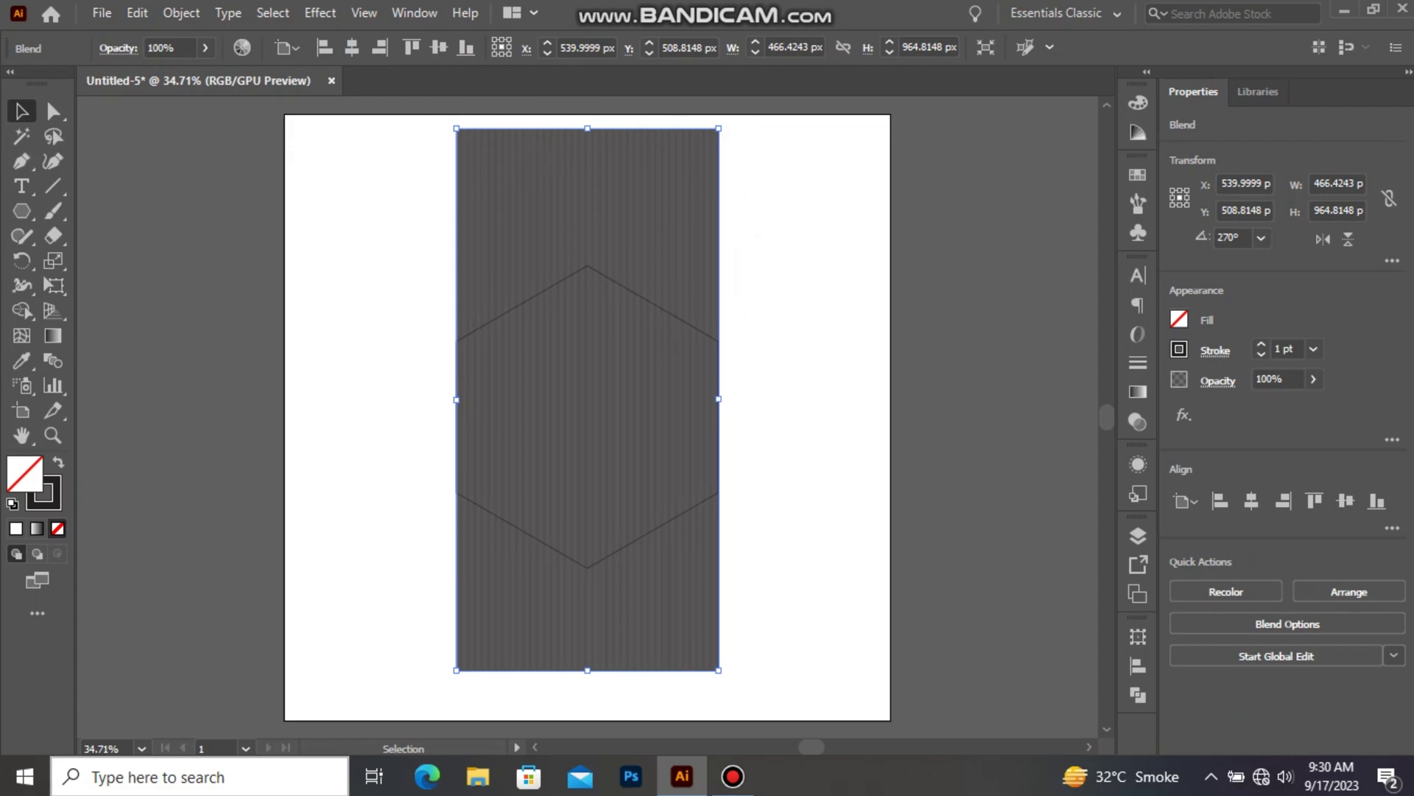
Step: Change the blend's spacing to Specified Steps with 10 steps
left_click(180, 13)
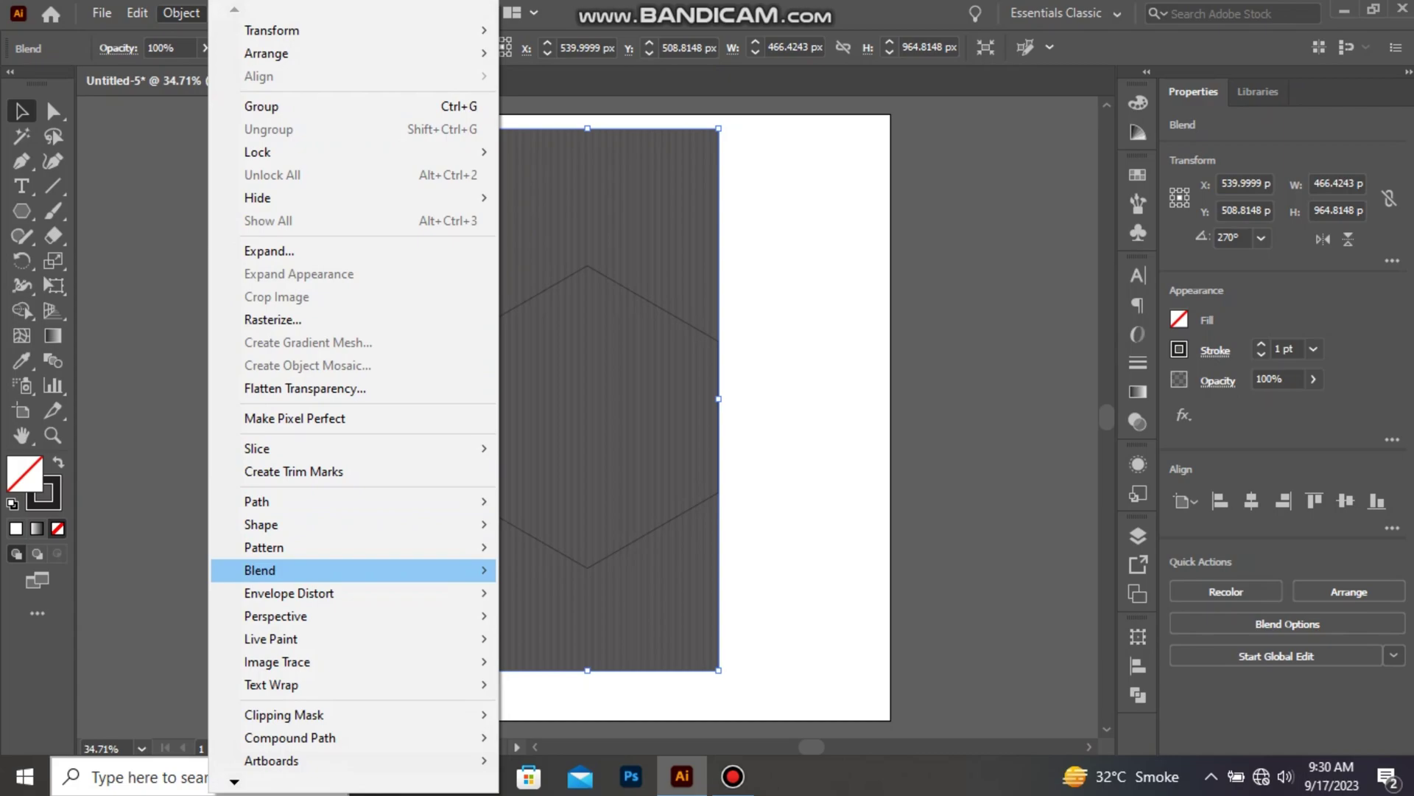
mouse_move(442, 570)
left_click(560, 624)
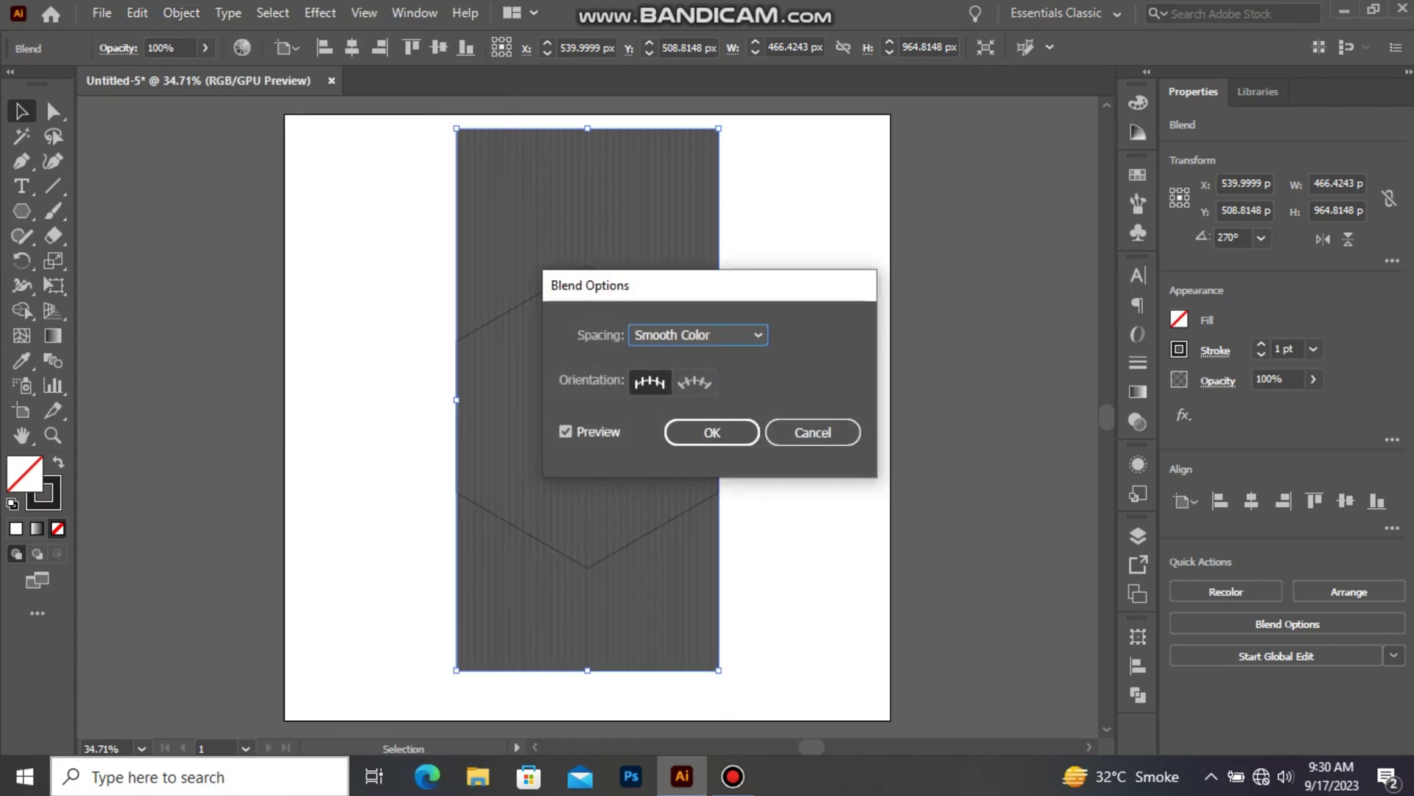
left_click(699, 335)
left_click(692, 381)
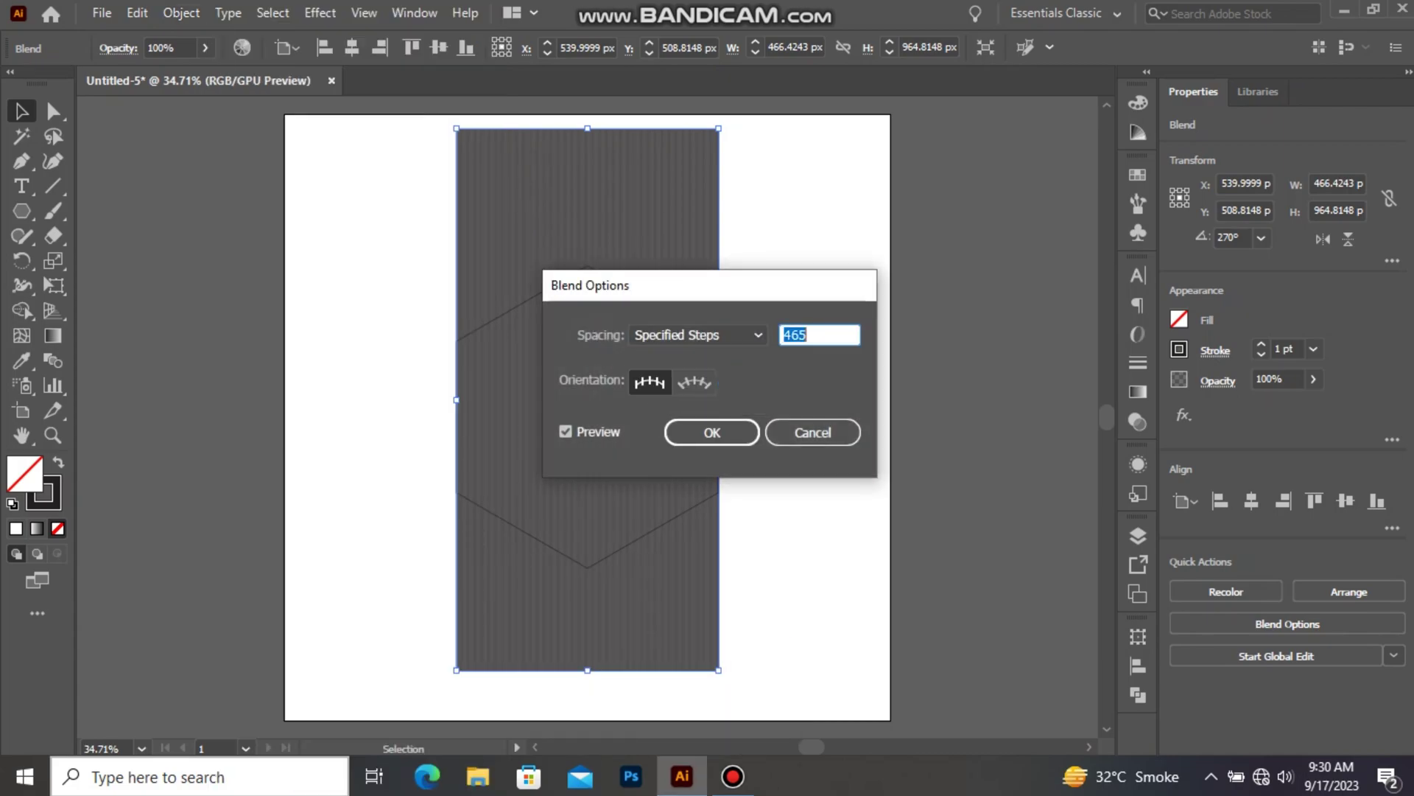
key("BackSpace")
key("Return")
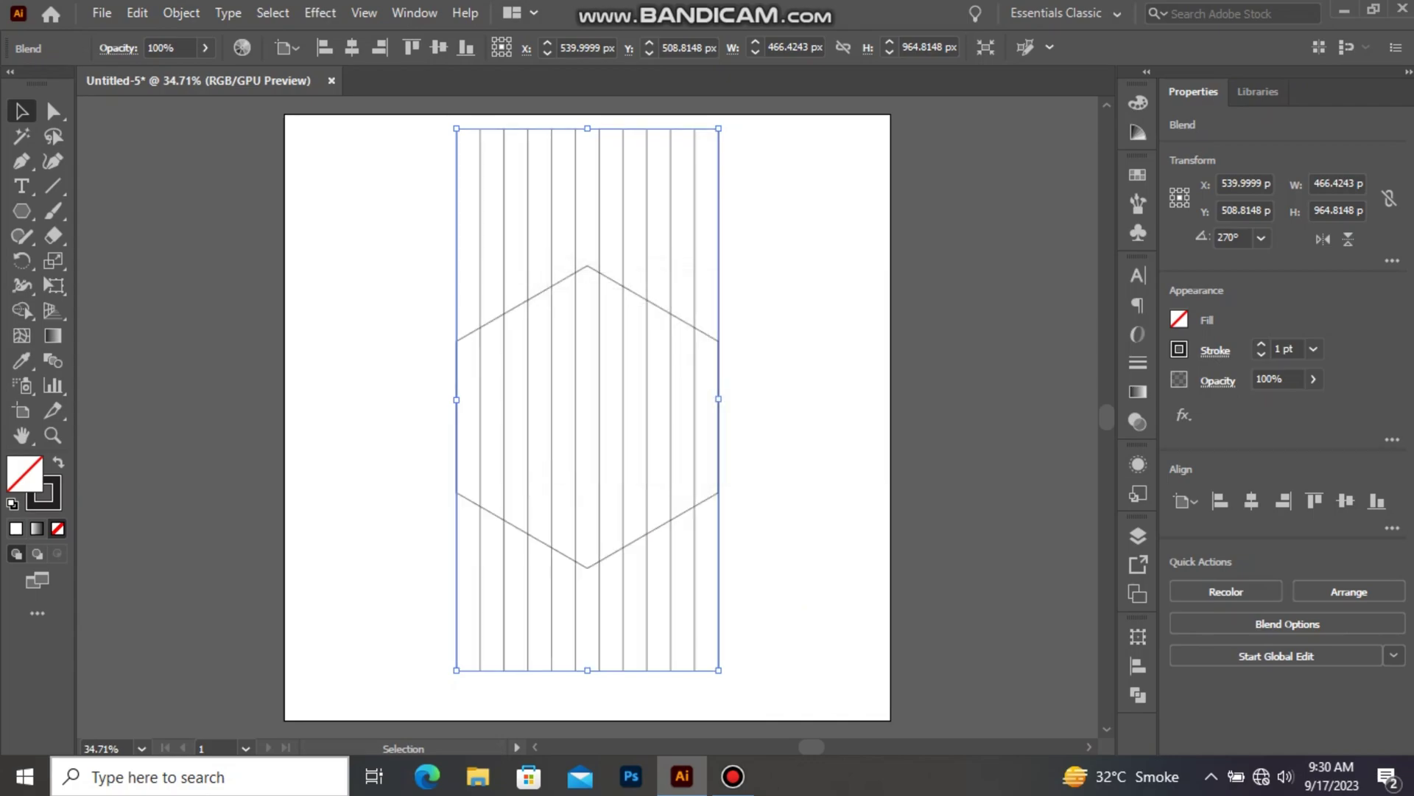
Step: Expand the vertical line blend into separate paths, including object, fill and stroke
key("ctrl+shift+a")
left_click_drag(759, 253, 707, 243)
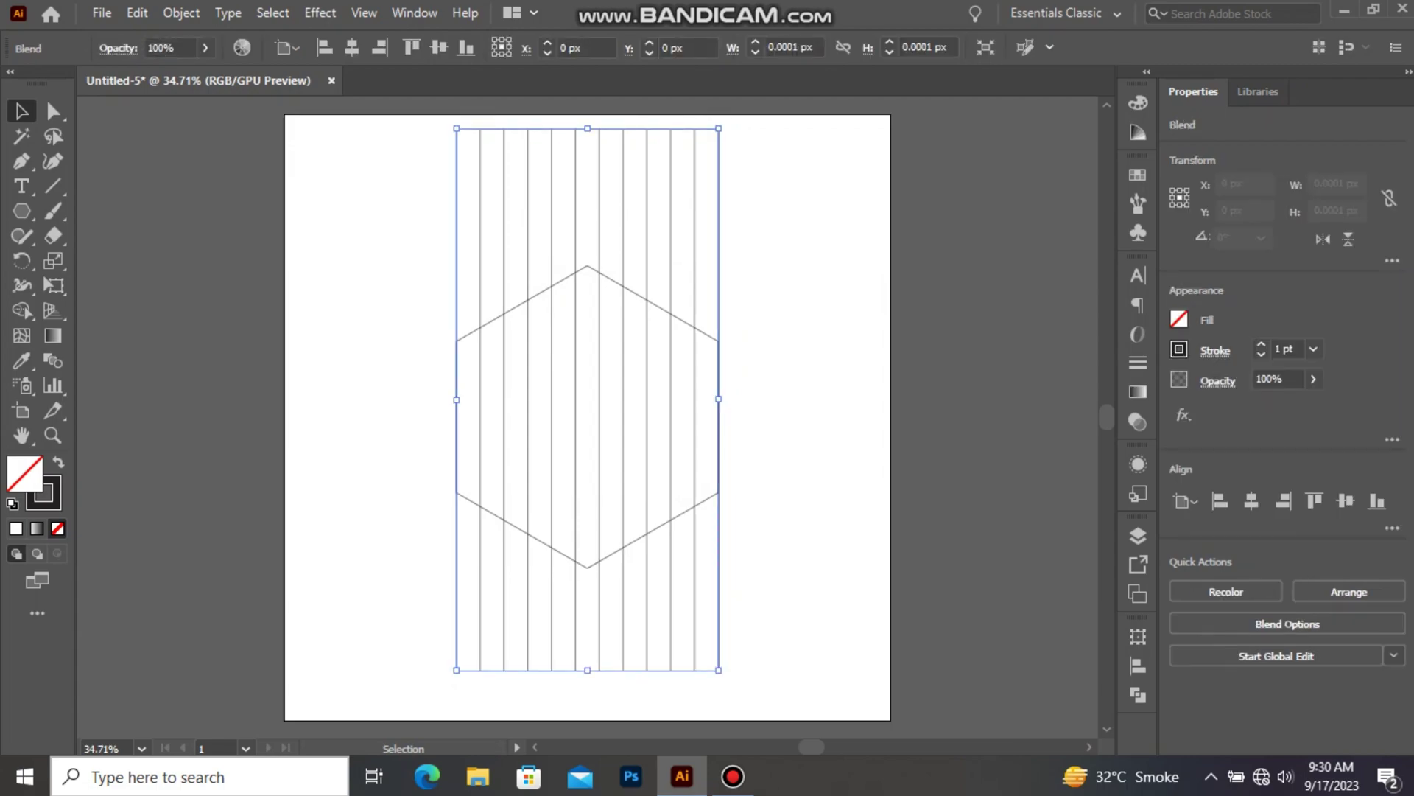
left_click(181, 12)
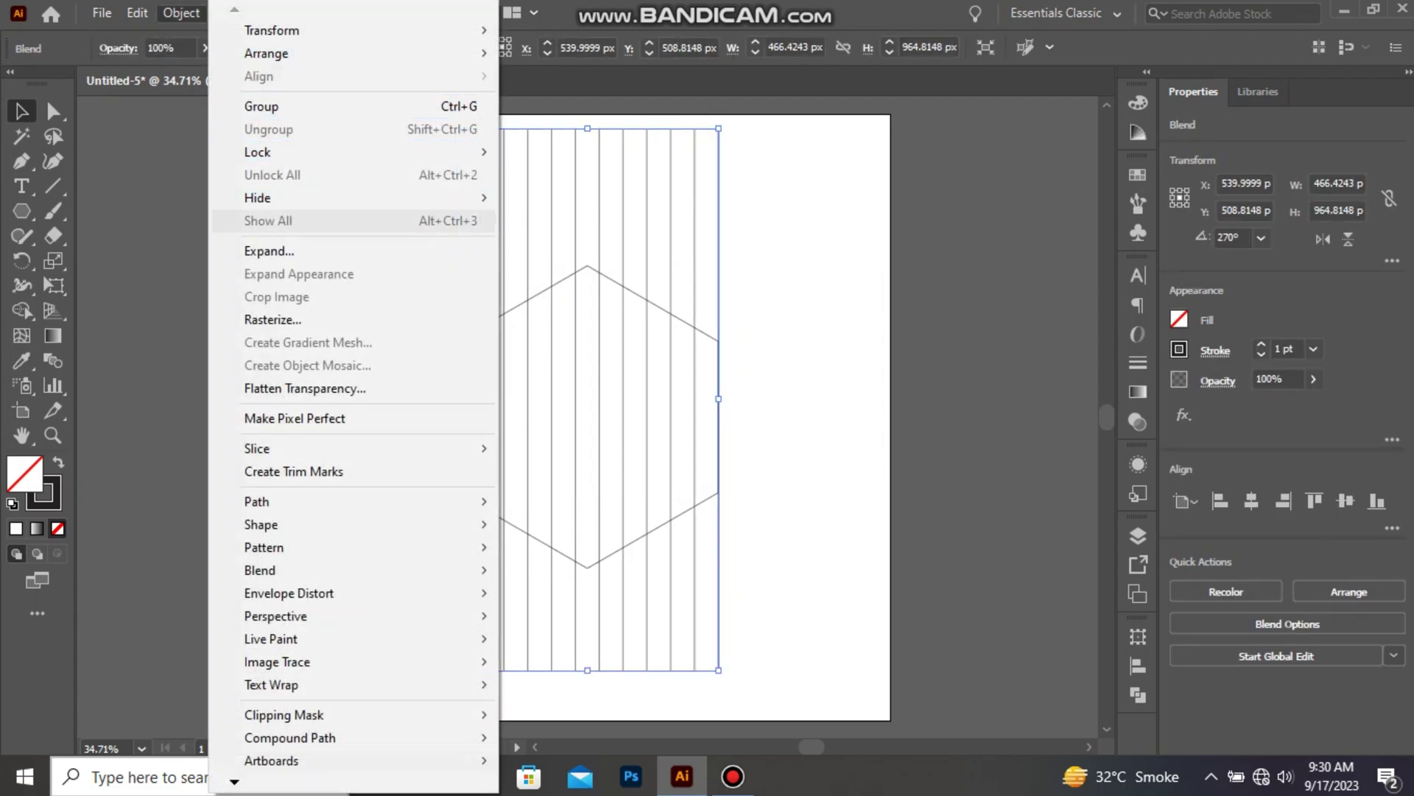
left_click(268, 251)
key("Return")
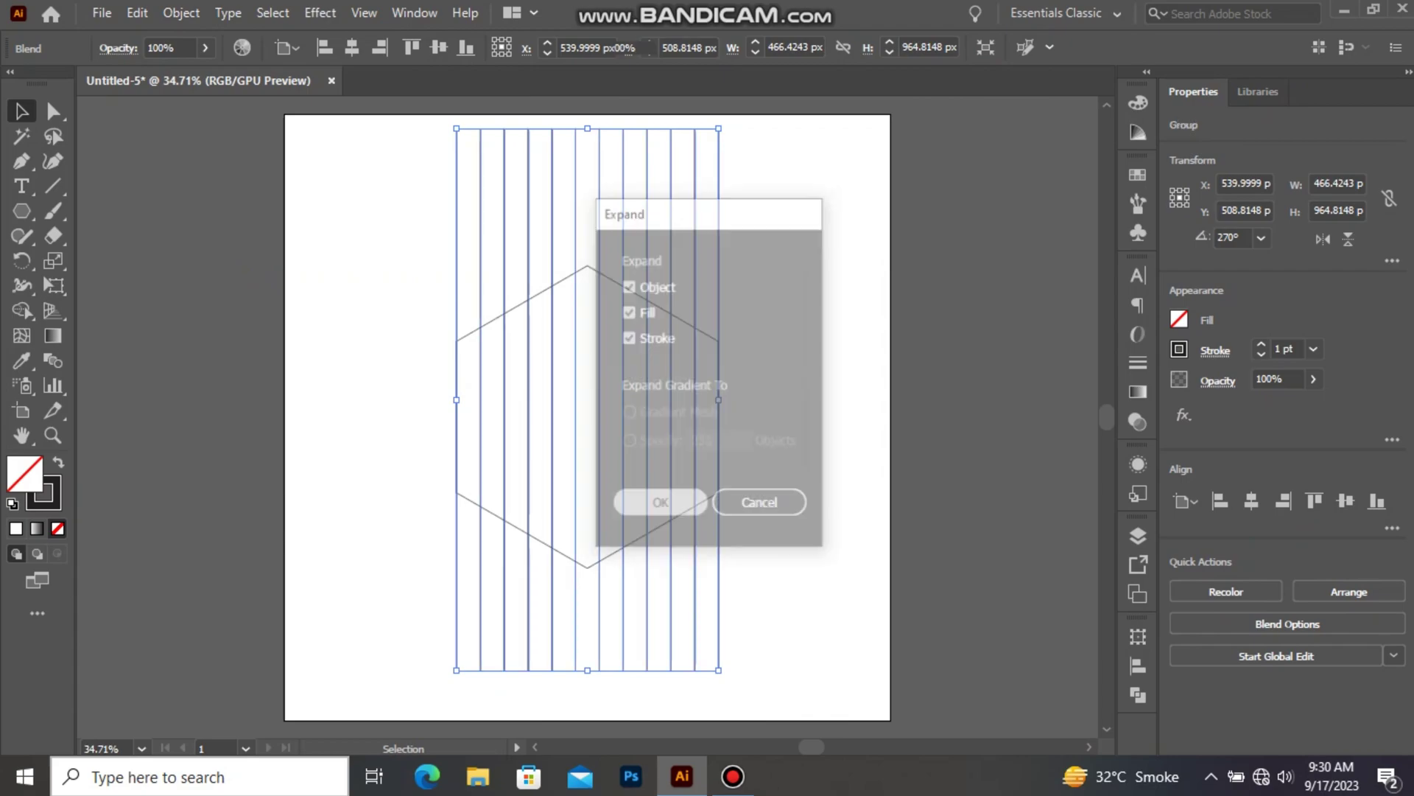
Step: Create a copy of the vertical line group rotated by 60°
key("ctrl+shift+a")
left_click_drag(763, 187, 684, 228)
right_click(685, 232)
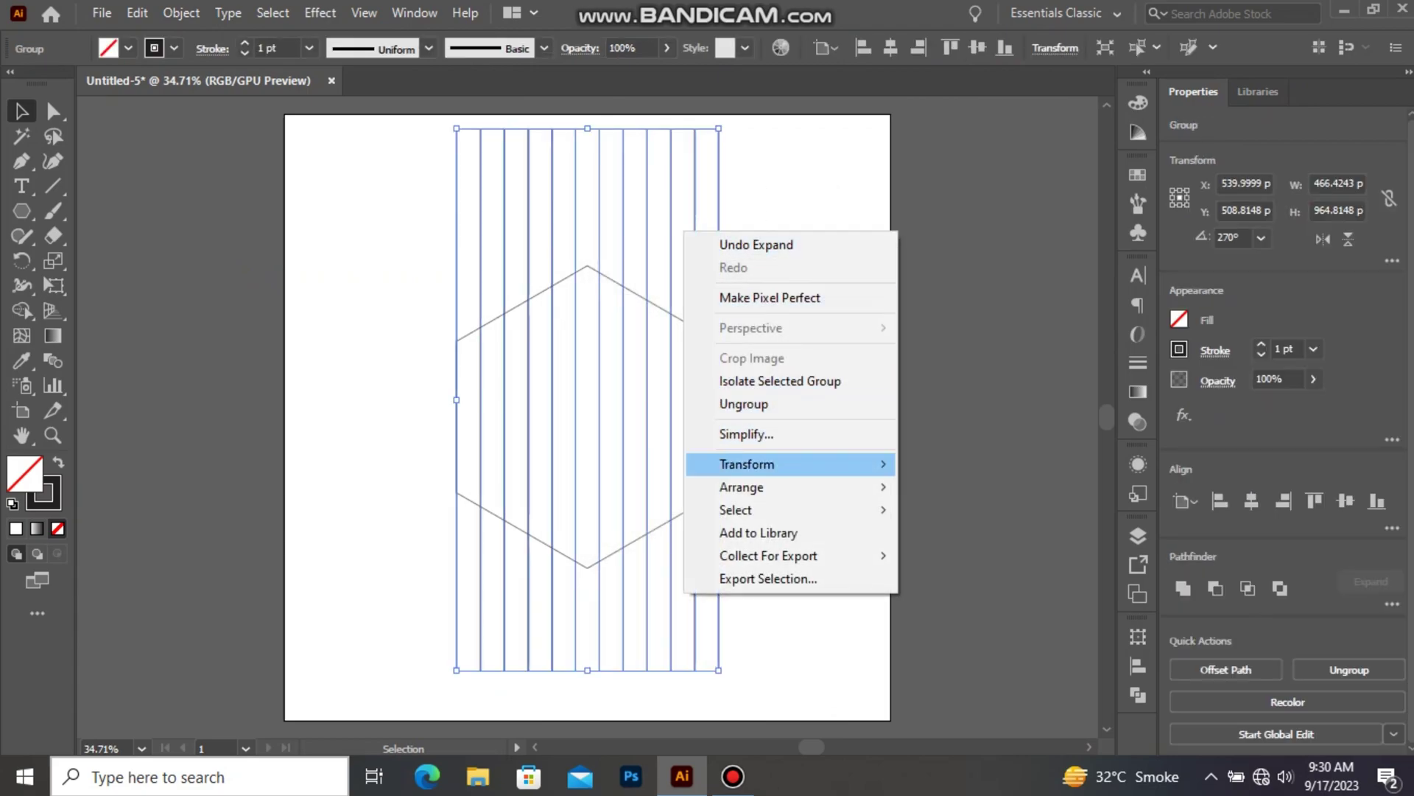
mouse_move(747, 464)
left_click(950, 518)
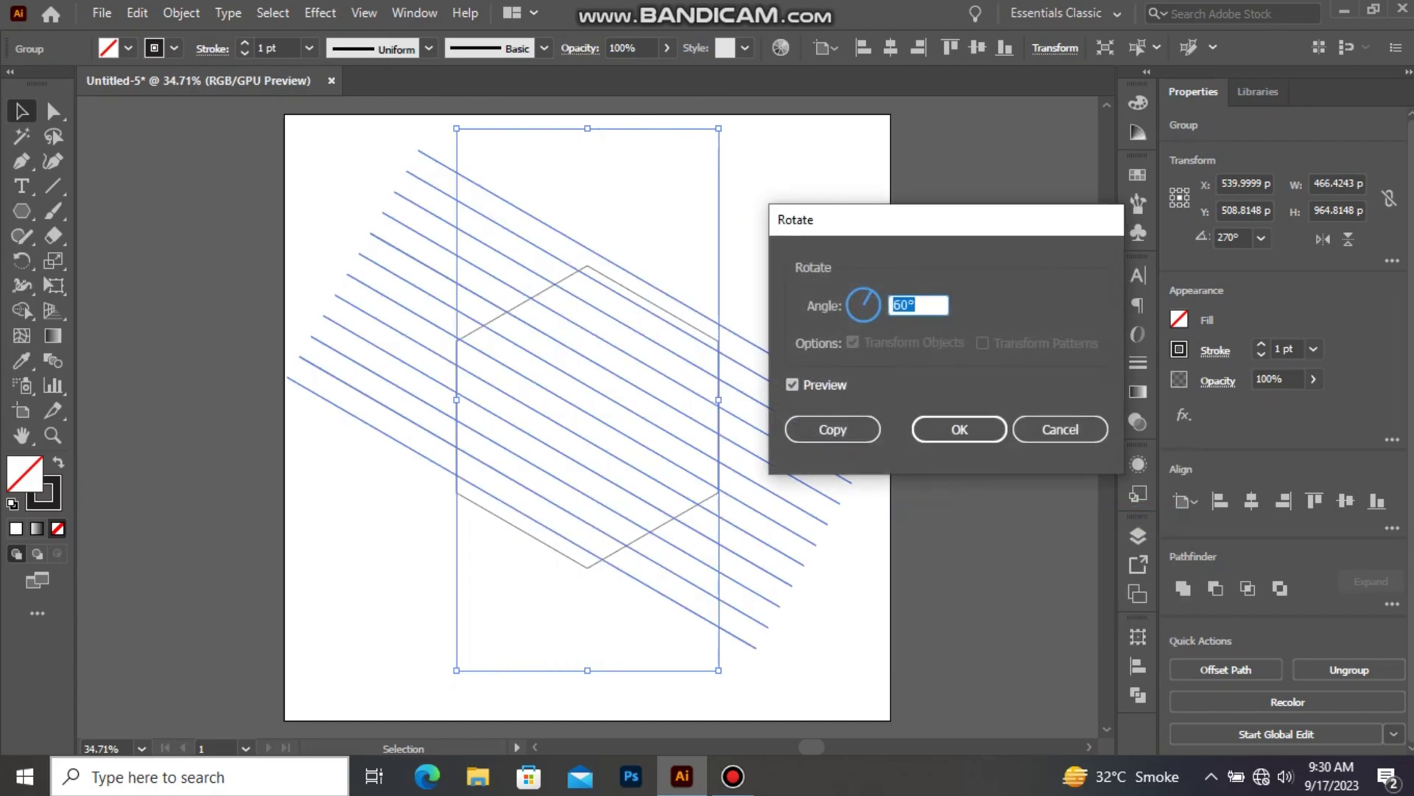
left_click(833, 429)
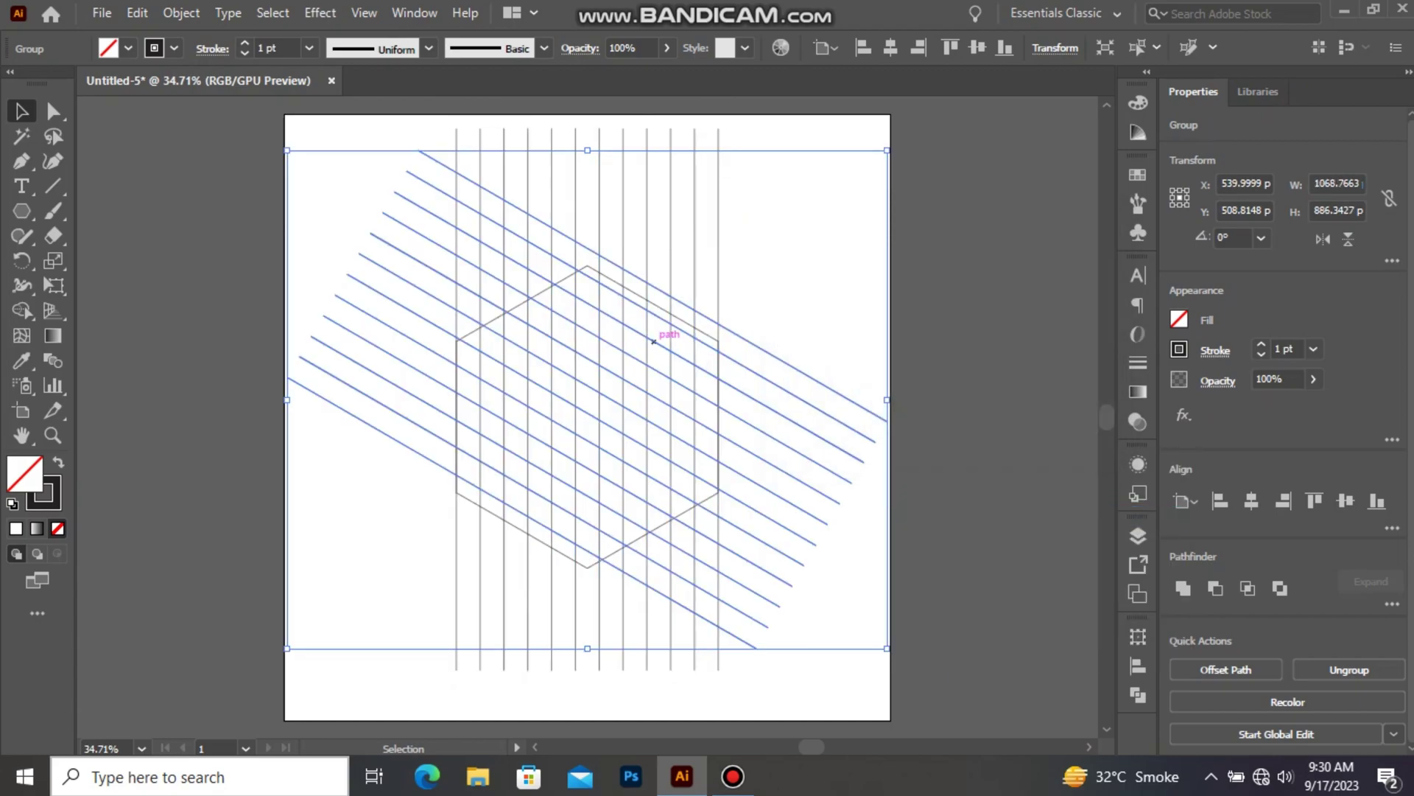
Step: Center the rotated line group together with the hexagon horizontally and vertically on the artboard
key("ctrl+shift+g")
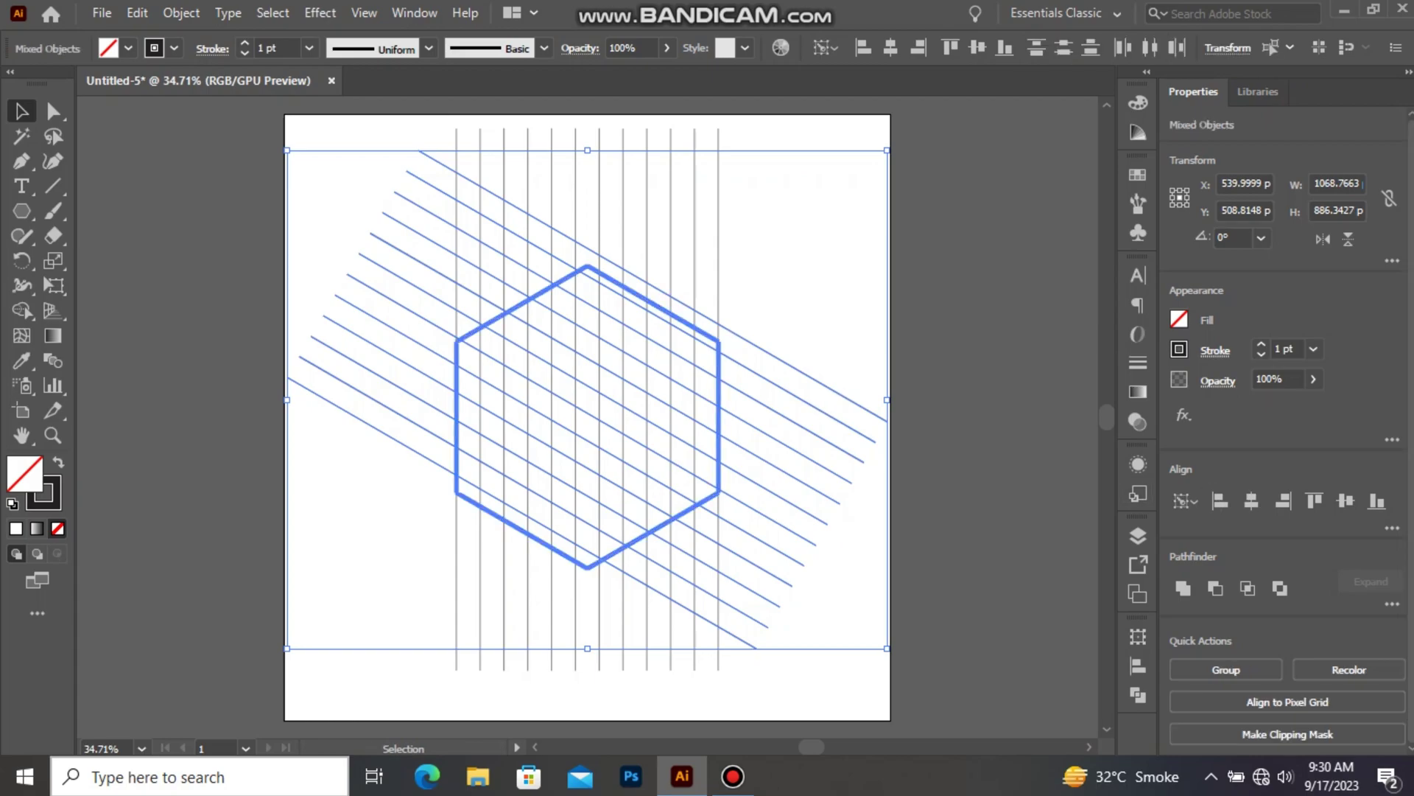
left_click(1252, 501)
left_click(1346, 501)
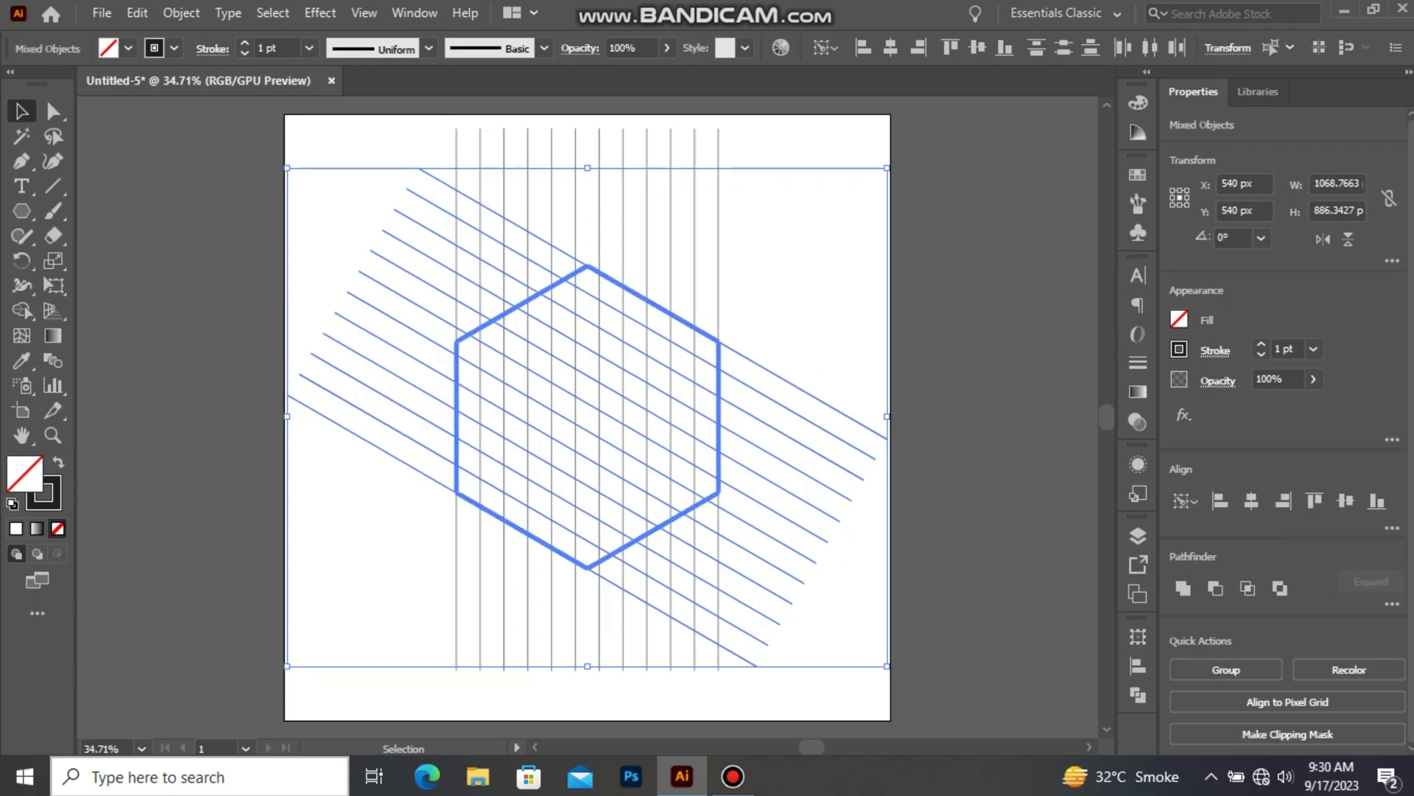
left_click(810, 273)
Step: Create a reflected copy of the rotated line group so the diagonals cross over the hexagon
left_click(633, 320)
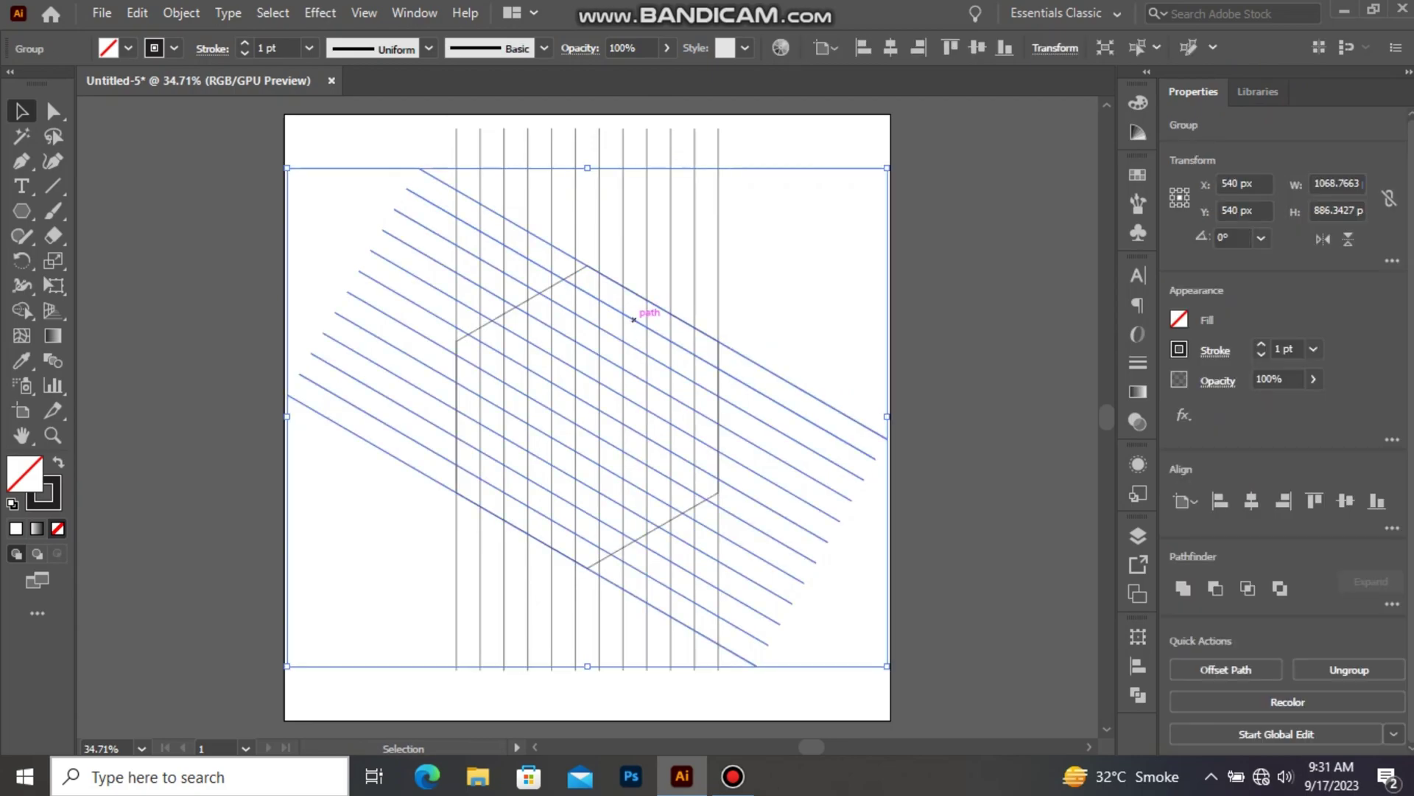
right_click(633, 320)
mouse_move(698, 553)
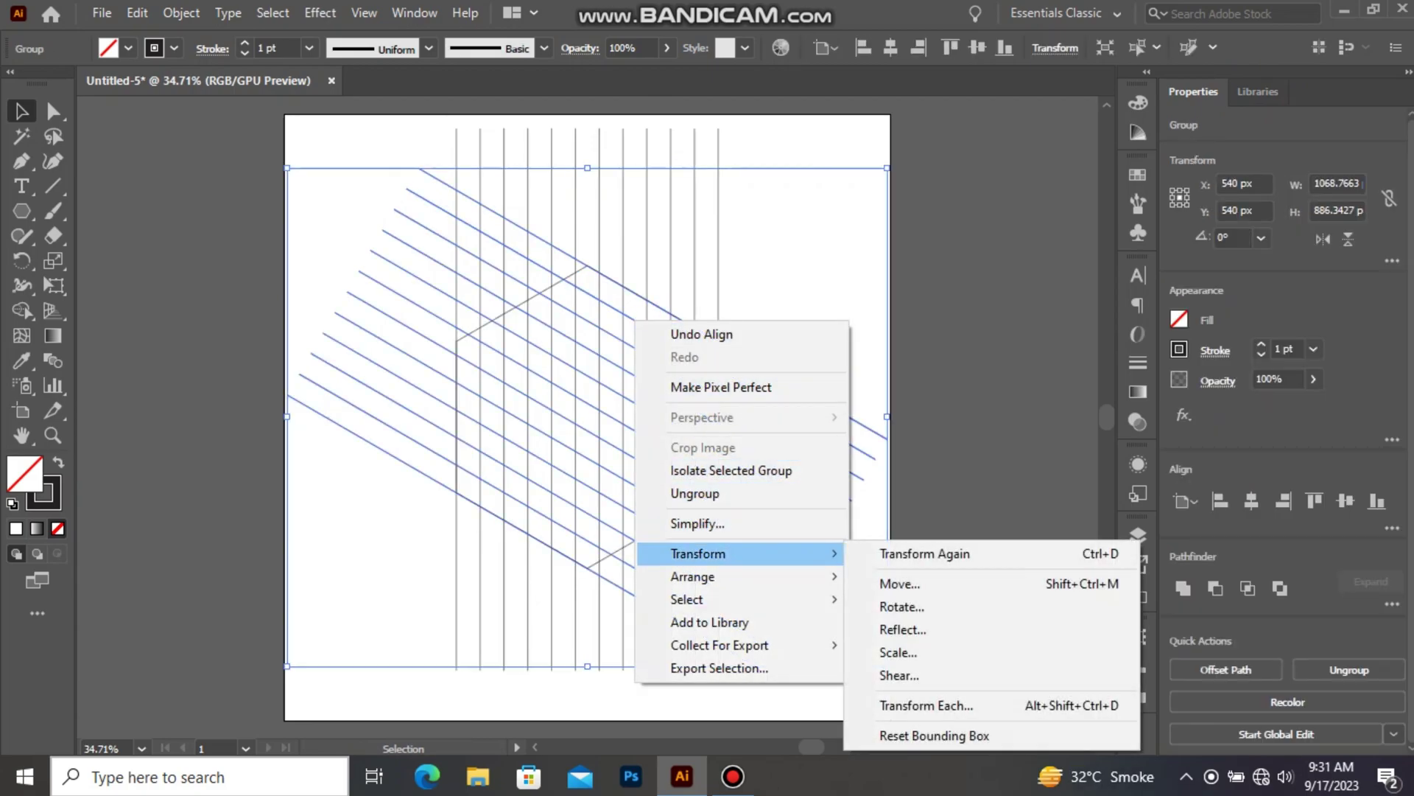
left_click(903, 629)
left_click(604, 518)
Step: Select the whole grid and merge cells with Shape Builder into a black L shape along the hexagon's left and lower-left edges
left_click_drag(814, 140, 351, 646)
left_click(22, 310)
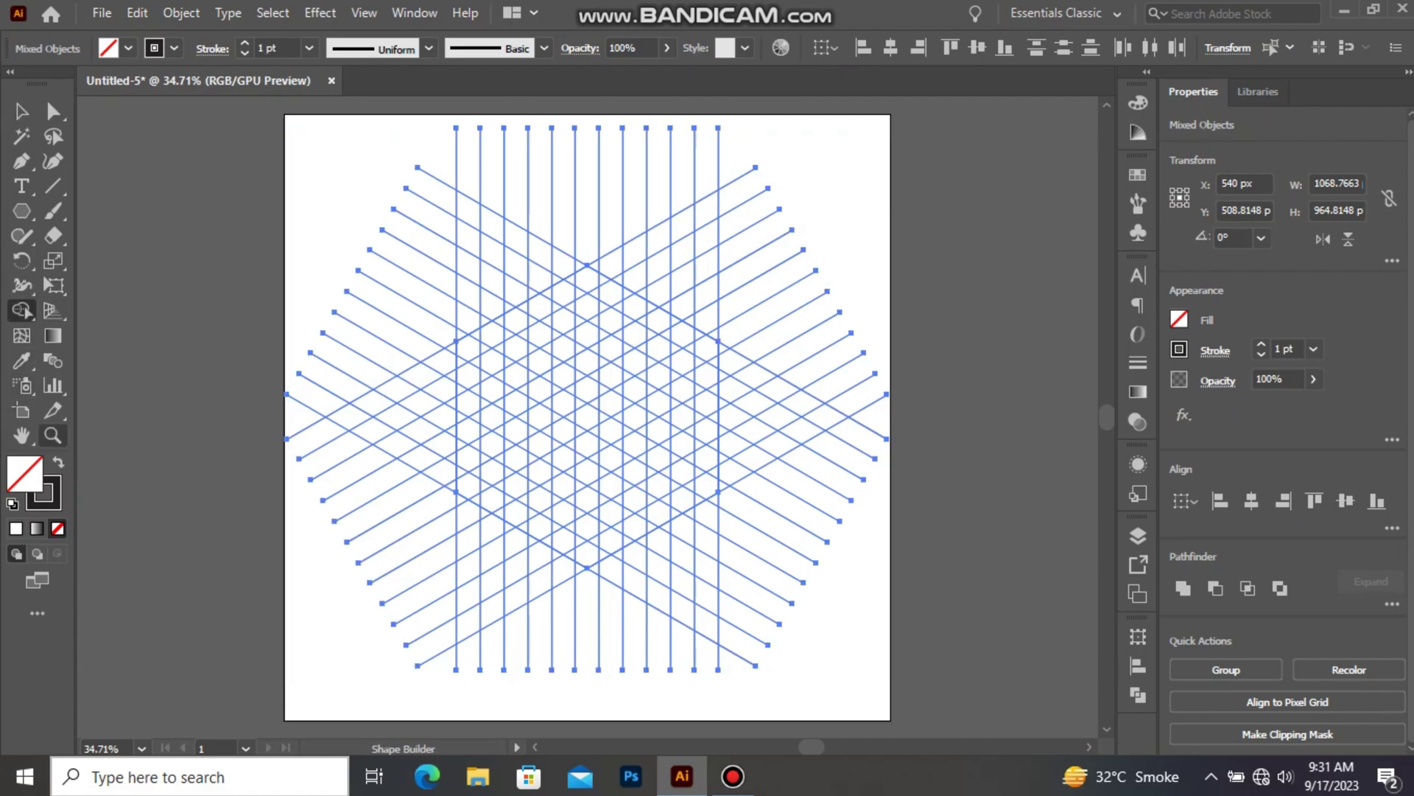
left_click(58, 462)
scroll(499, 435, "up", 1)
scroll(498, 435, "up", 1)
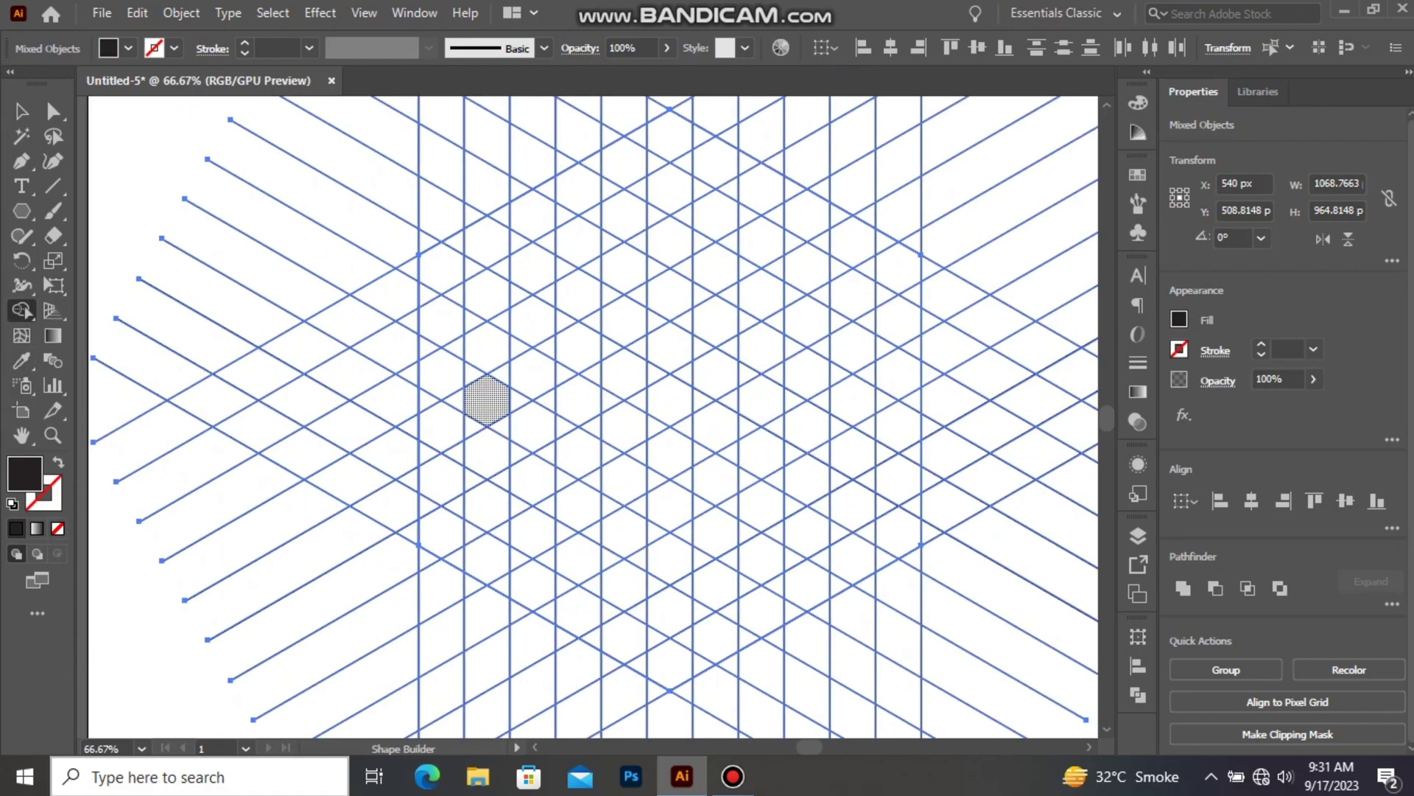
mouse_move(457, 255)
left_mouse_down()
mouse_move(439, 343)
mouse_move(433, 310)
mouse_move(433, 516)
mouse_move(452, 454)
mouse_move(458, 541)
mouse_move(615, 634)
left_mouse_up()
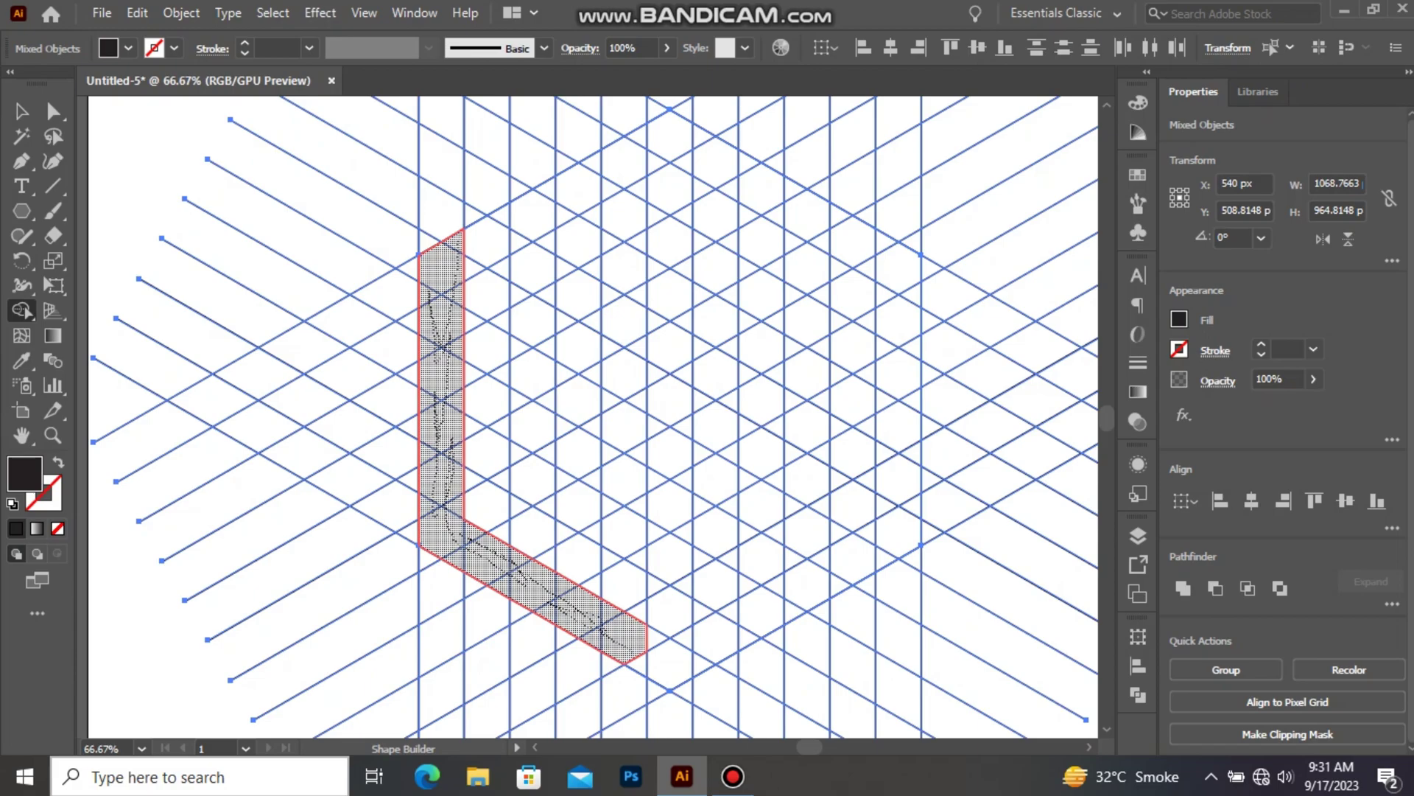
left_click_drag(627, 645, 633, 652)
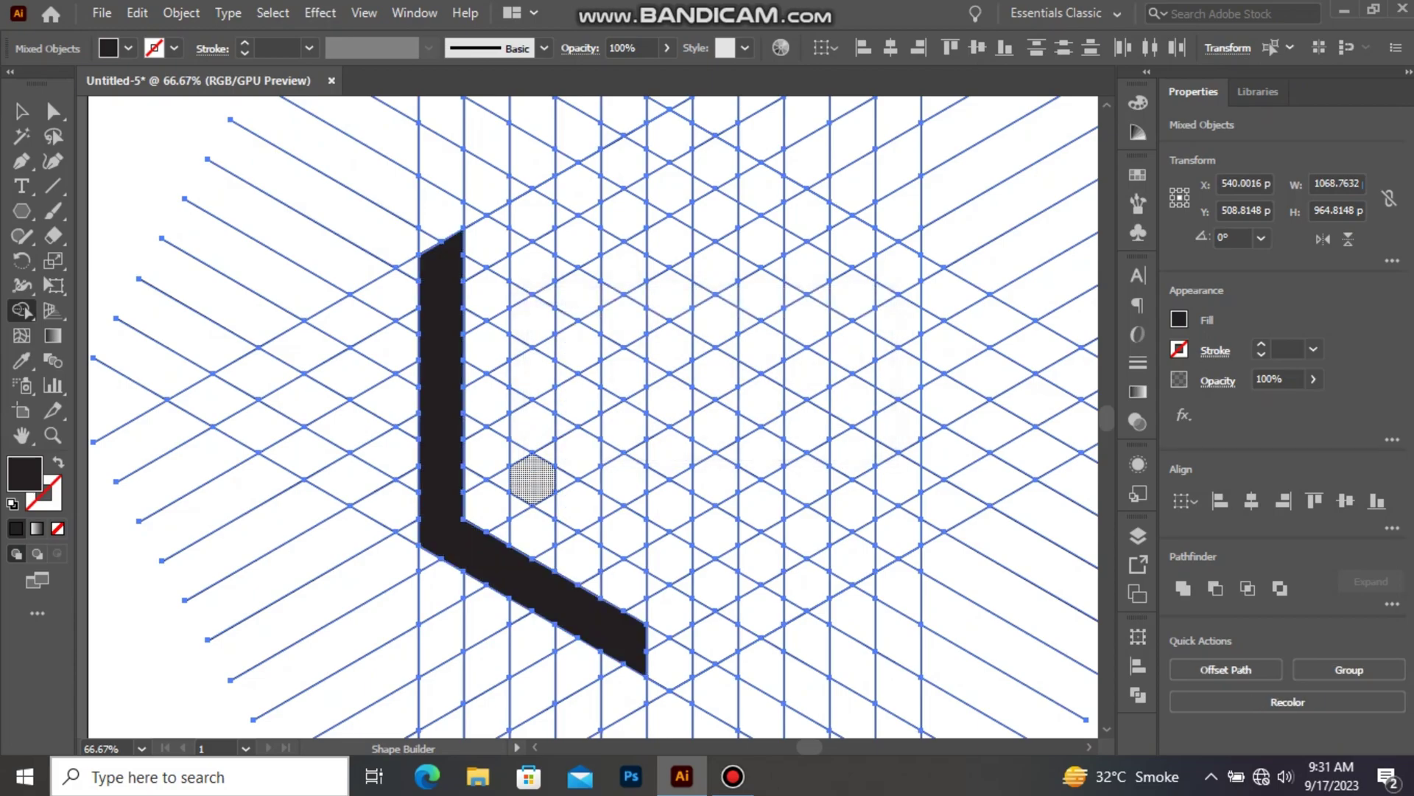
Step: Merge the middle grid cells into a black three-legged M shape that peaks at the hexagon's top corner
mouse_move(545, 507)
left_mouse_down()
mouse_move(532, 369)
mouse_move(531, 382)
mouse_move(546, 186)
mouse_move(568, 196)
mouse_move(634, 135)
mouse_move(610, 284)
mouse_move(631, 516)
mouse_move(614, 509)
left_mouse_up()
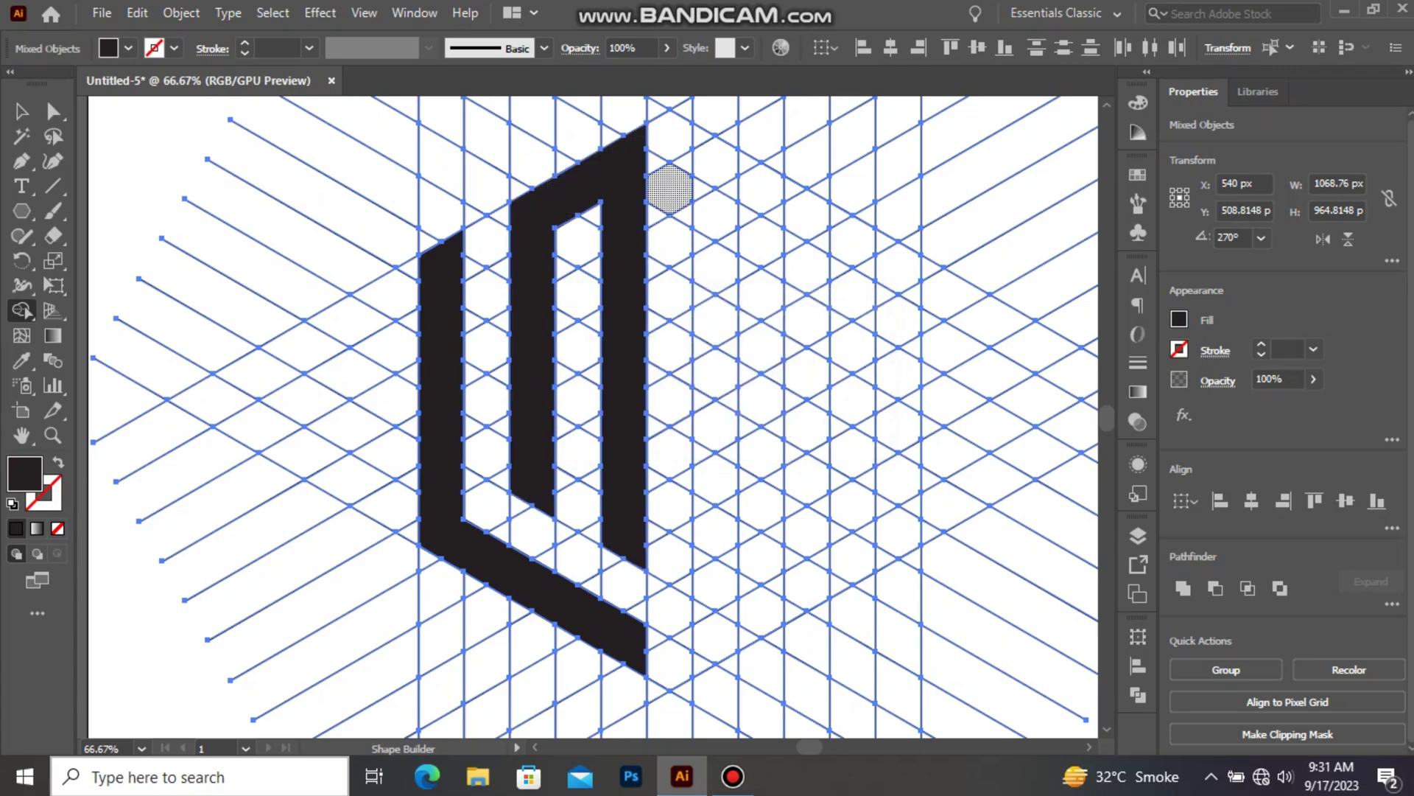
mouse_move(667, 151)
left_mouse_down()
mouse_move(697, 150)
mouse_move(729, 177)
mouse_move(711, 202)
mouse_move(705, 284)
mouse_move(713, 466)
left_mouse_up()
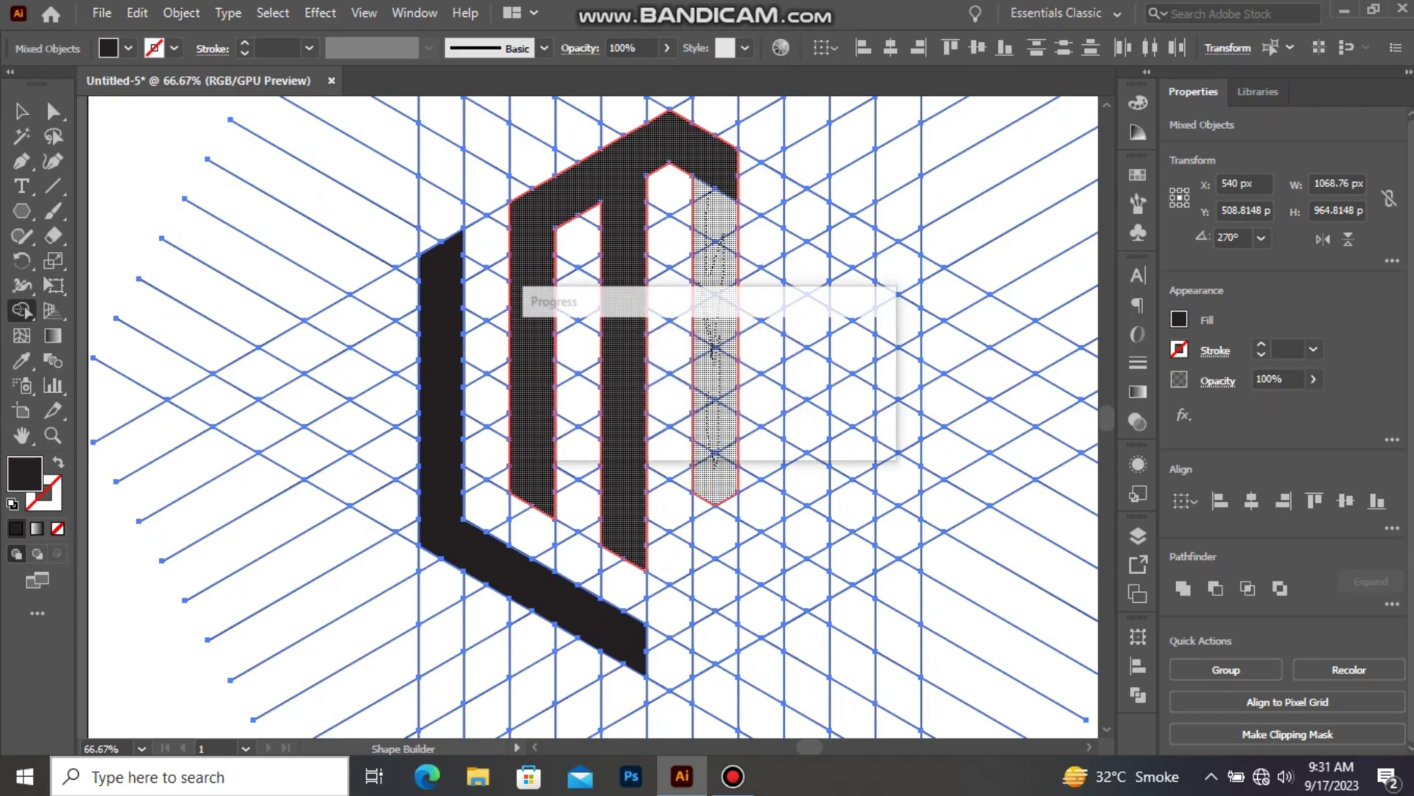
mouse_move(709, 549)
left_mouse_down()
mouse_move(724, 505)
mouse_move(732, 589)
mouse_move(705, 660)
left_mouse_up()
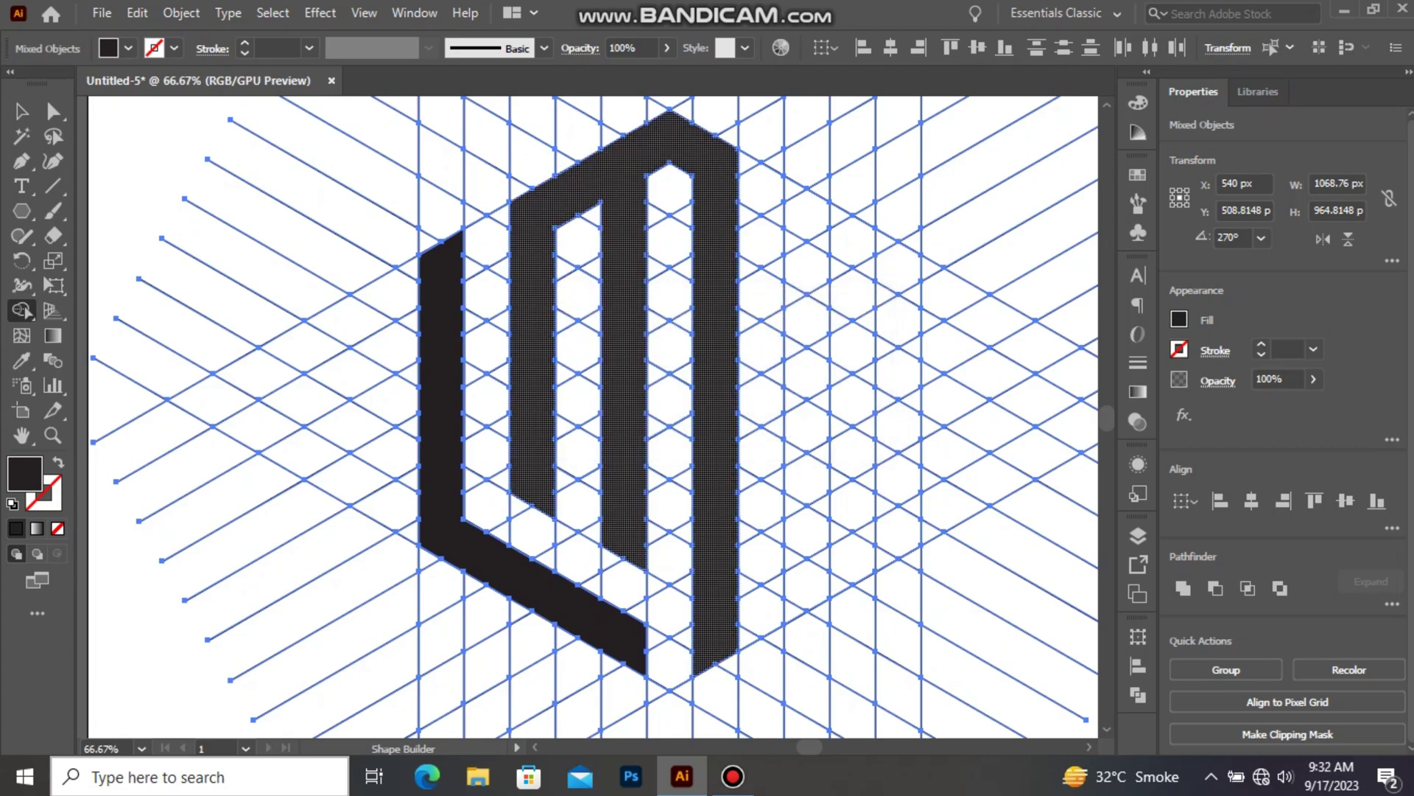
Step: Merge the cells along the hexagon's right side into a black C shape with a gap in its right edge
mouse_move(911, 346)
left_mouse_down()
mouse_move(900, 268)
mouse_move(875, 232)
mouse_move(793, 186)
mouse_move(815, 237)
mouse_move(801, 266)
mouse_move(811, 426)
mouse_move(789, 475)
mouse_move(808, 538)
mouse_move(800, 605)
mouse_move(890, 517)
mouse_move(834, 589)
left_mouse_up()
mouse_move(888, 520)
left_mouse_down()
mouse_move(908, 498)
mouse_move(902, 471)
left_mouse_up()
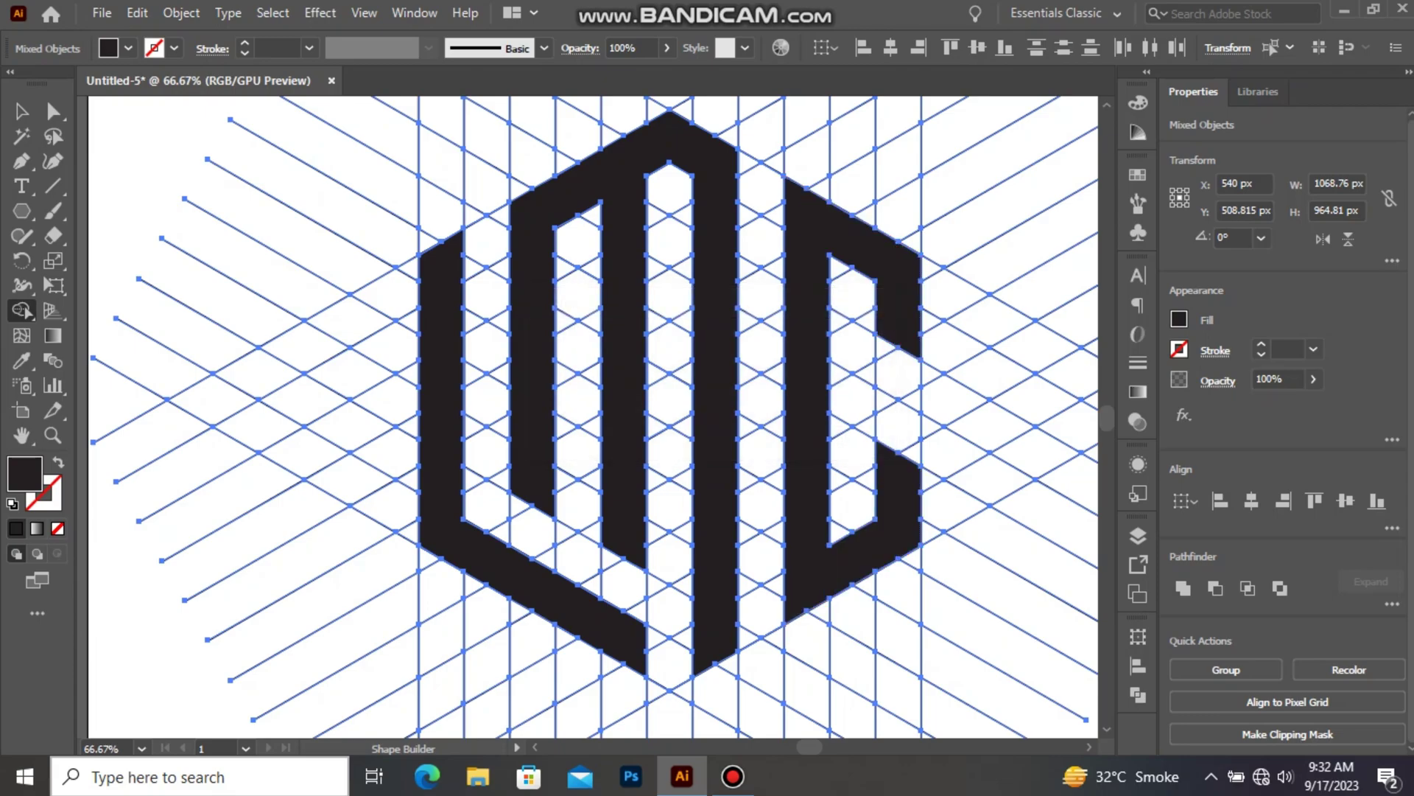
Step: Ungroup the diagonal line group that contains the merged letter shapes and clear the selection
left_click(21, 112)
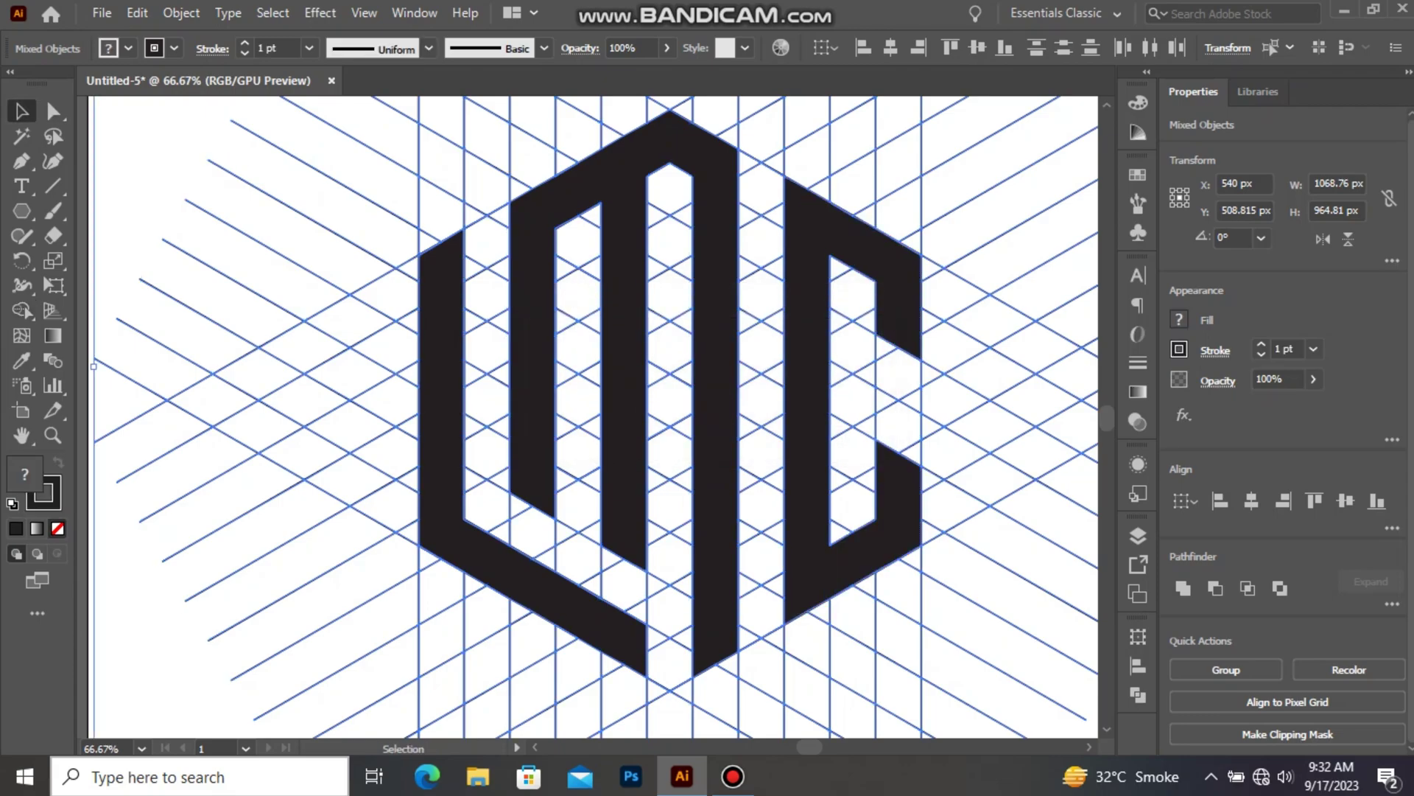
left_click(163, 186)
left_click(442, 356)
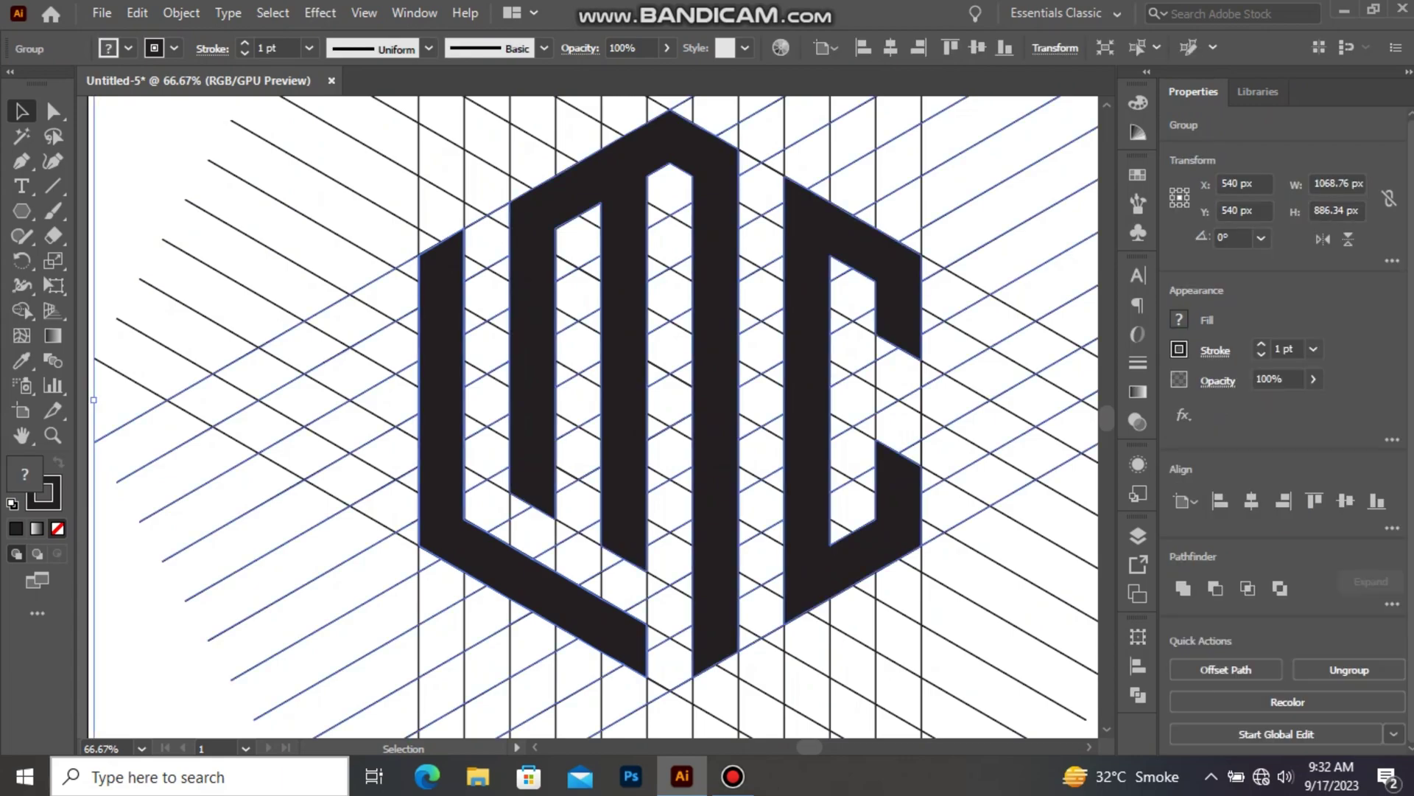
right_click(455, 379)
left_click(509, 553)
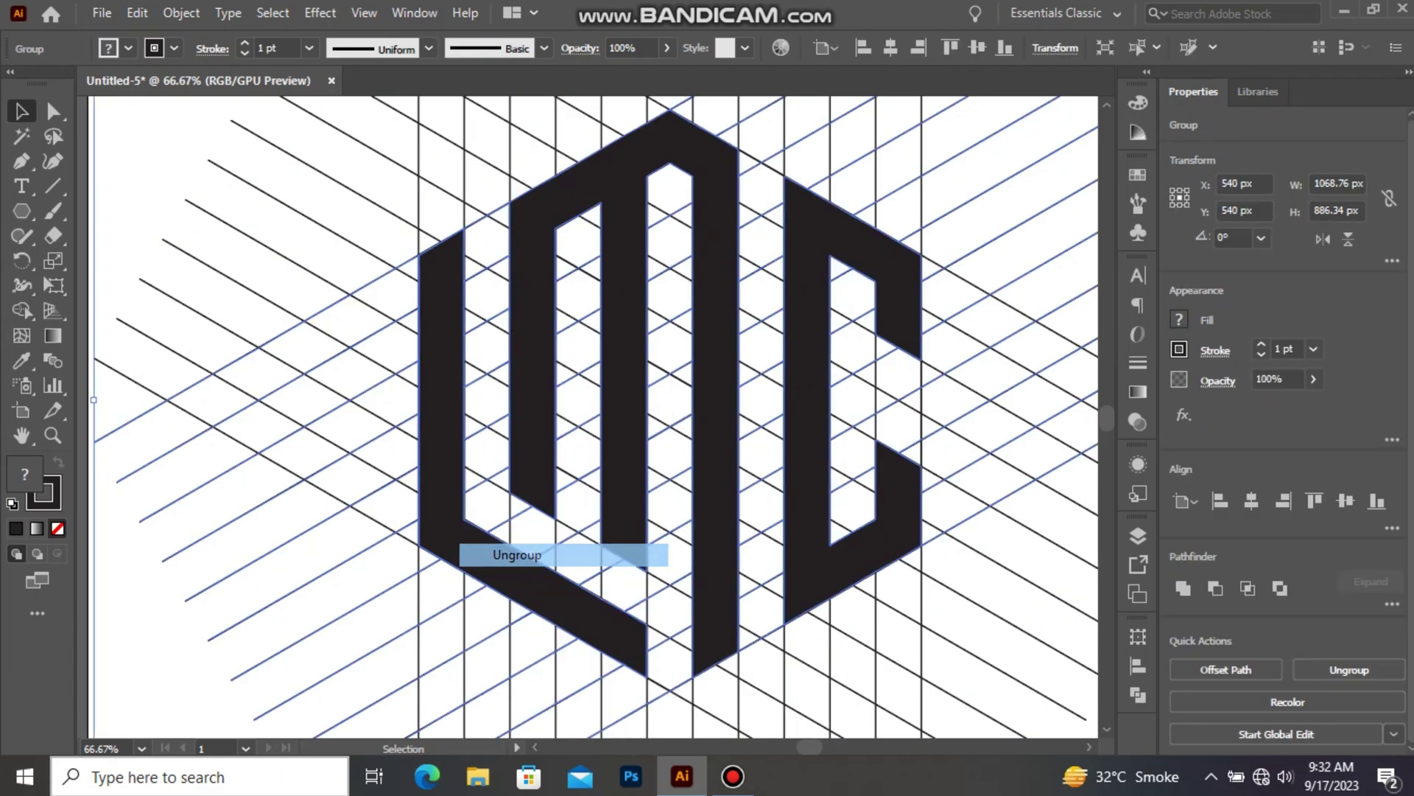
left_click(491, 494)
Step: Select the L, M and C letter shapes together and cut them out of the line grid
left_click(532, 457)
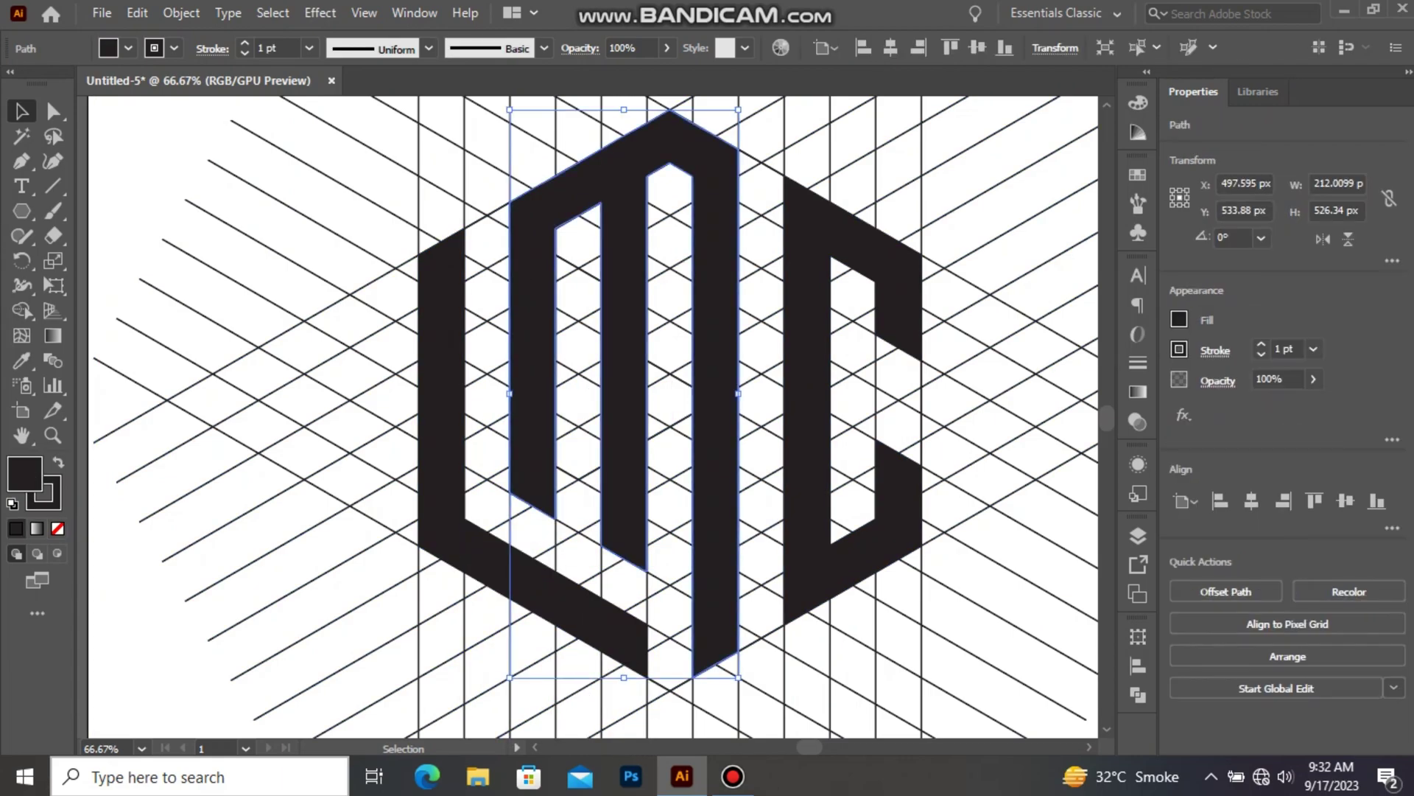
left_click(807, 383)
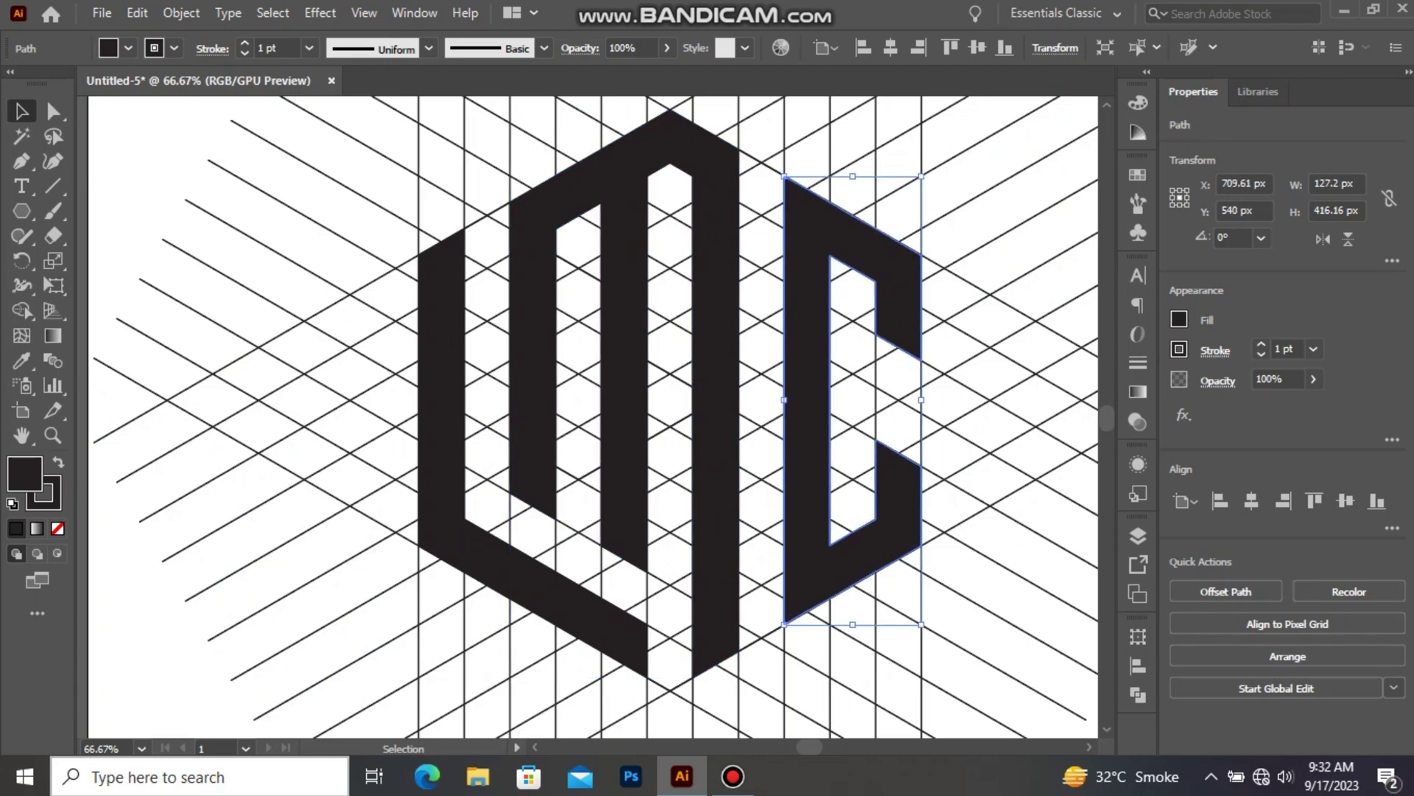
left_click(715, 398, "shift")
left_click(442, 413, "shift")
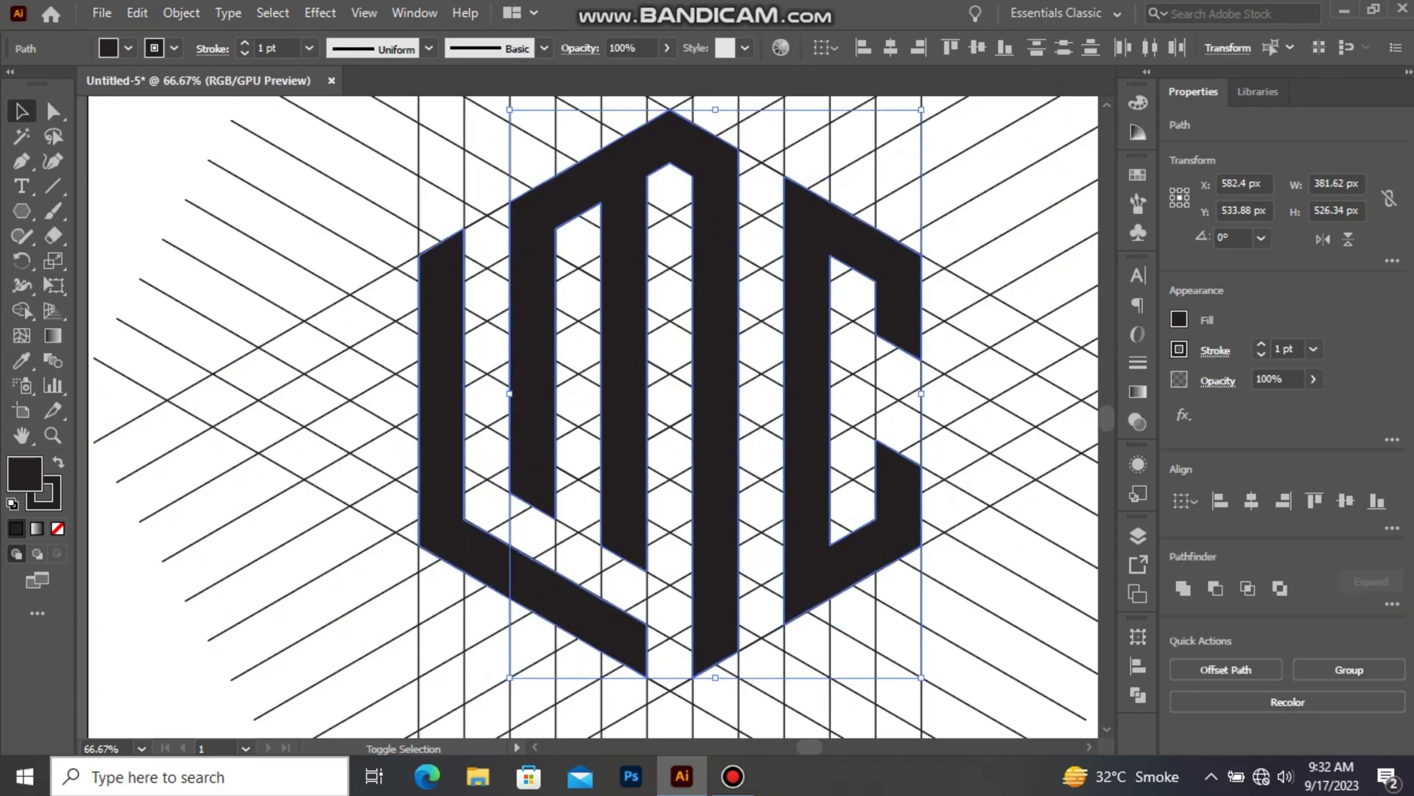
key("Delete")
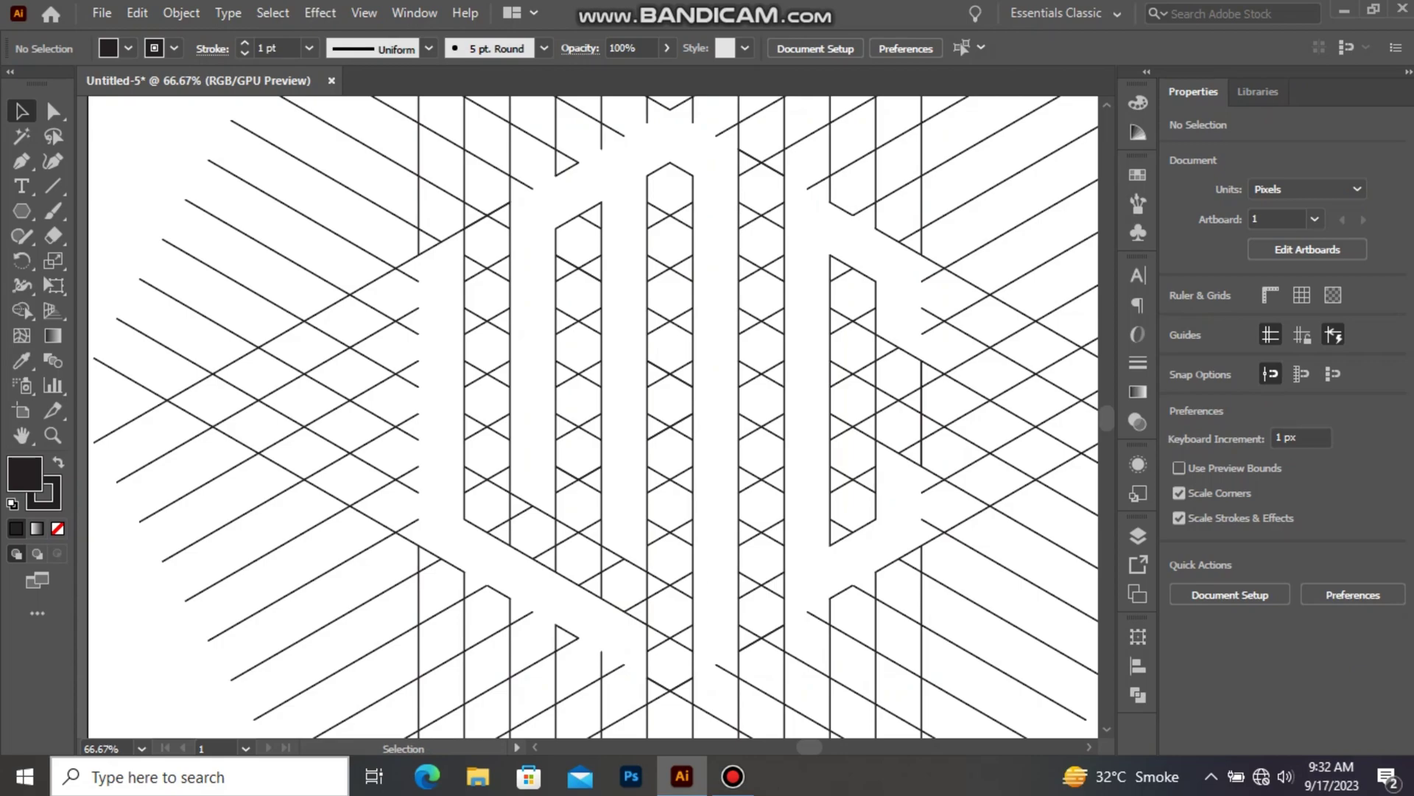
Step: Delete all the remaining grid lines and paste the cut letter shapes onto the empty artboard
key("ctrl+a")
key("Delete")
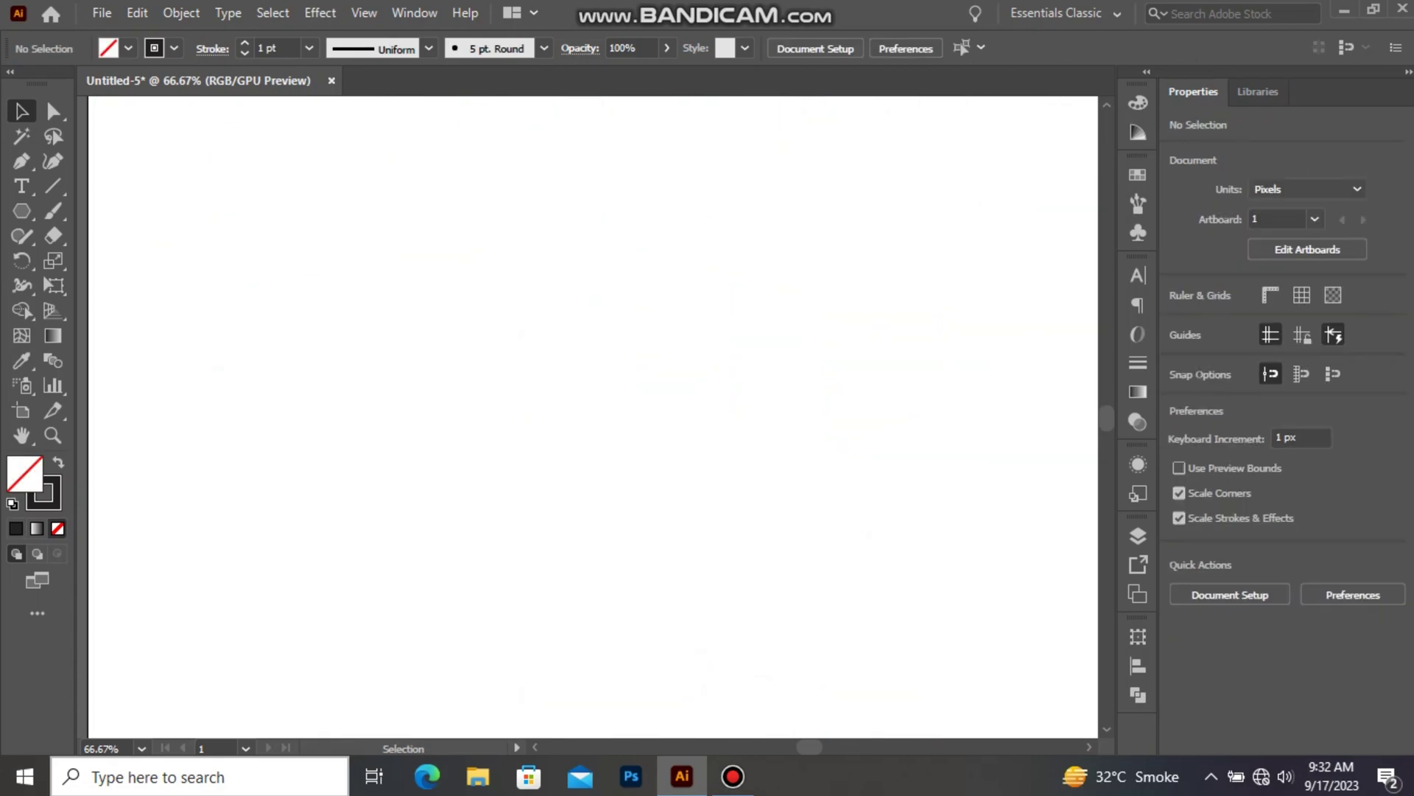
key("shift+v")
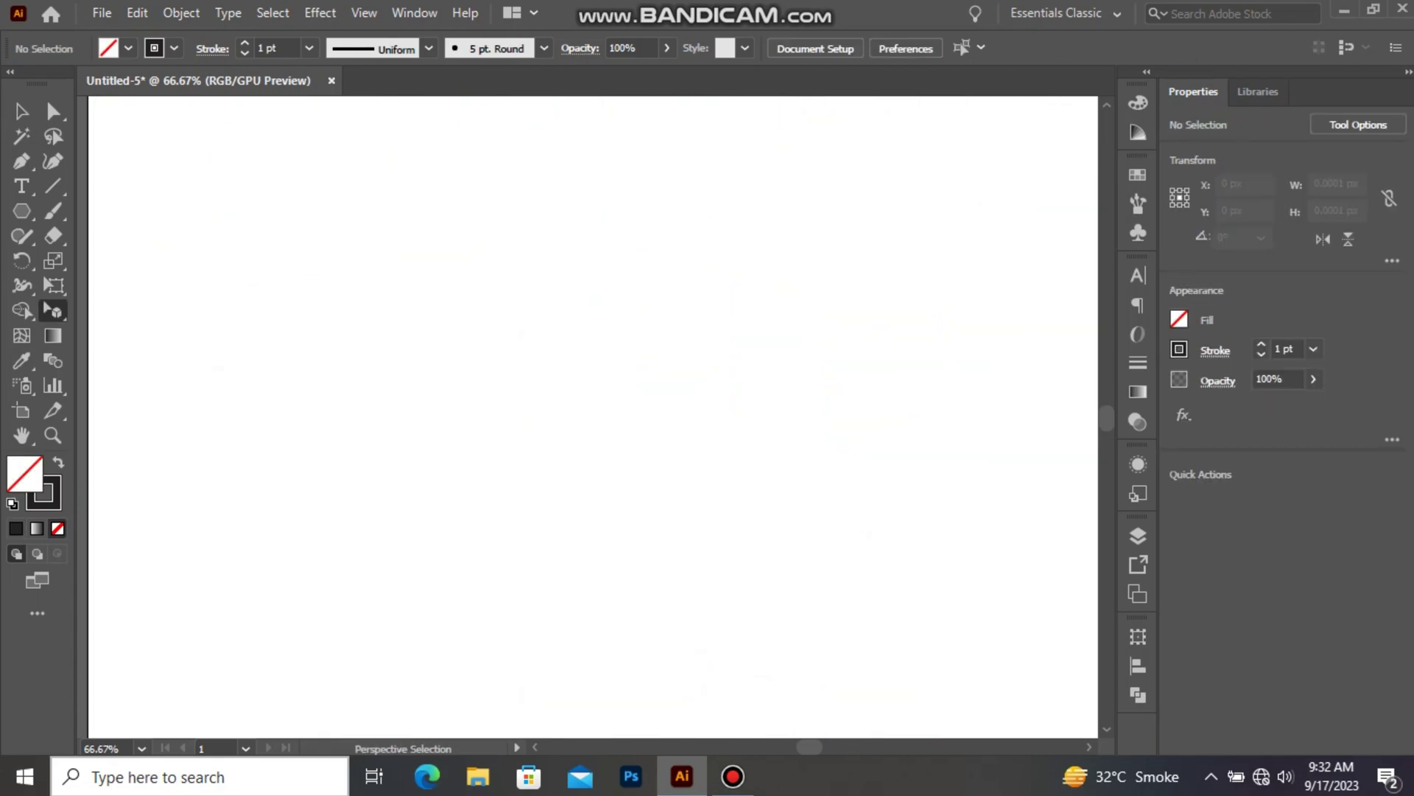
left_click(22, 111)
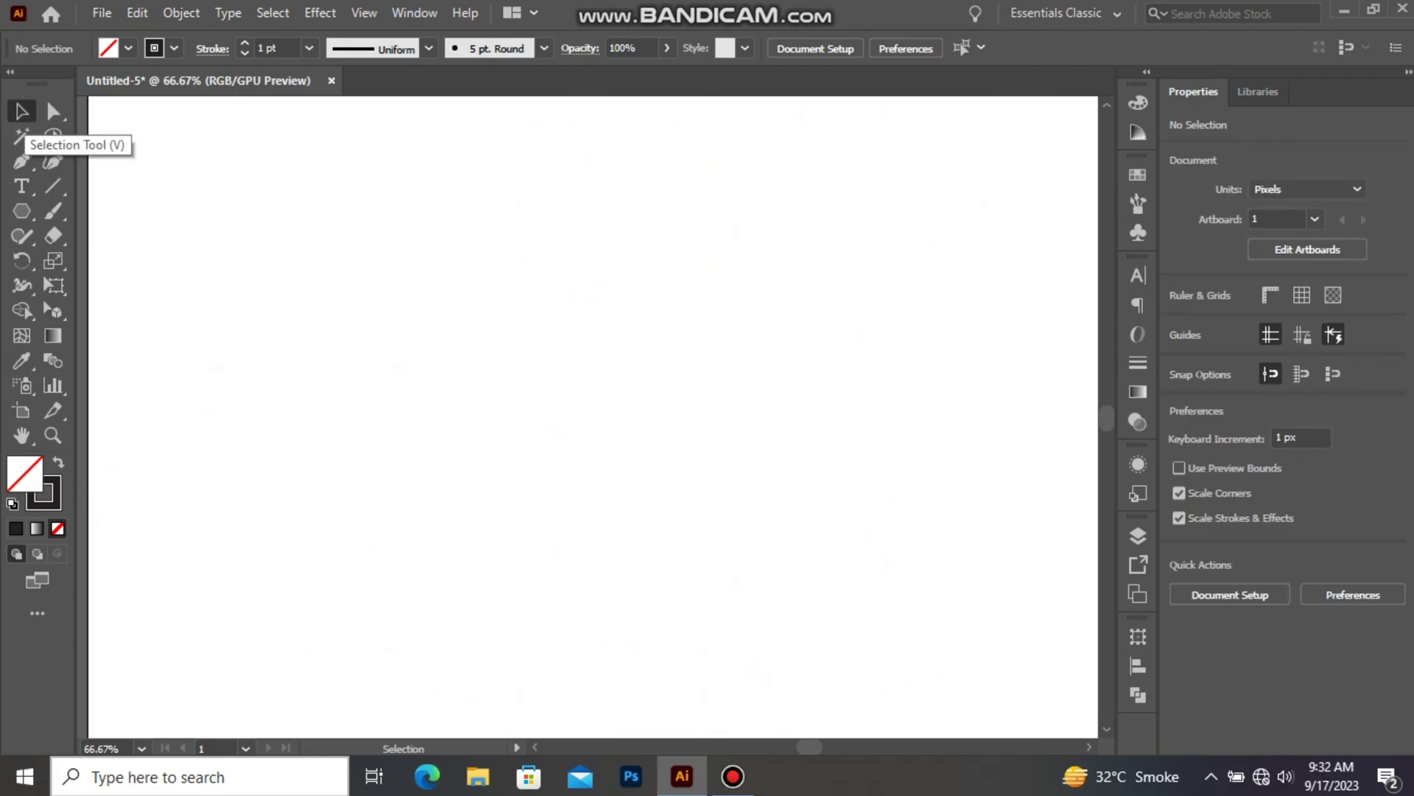
key("ctrl+v")
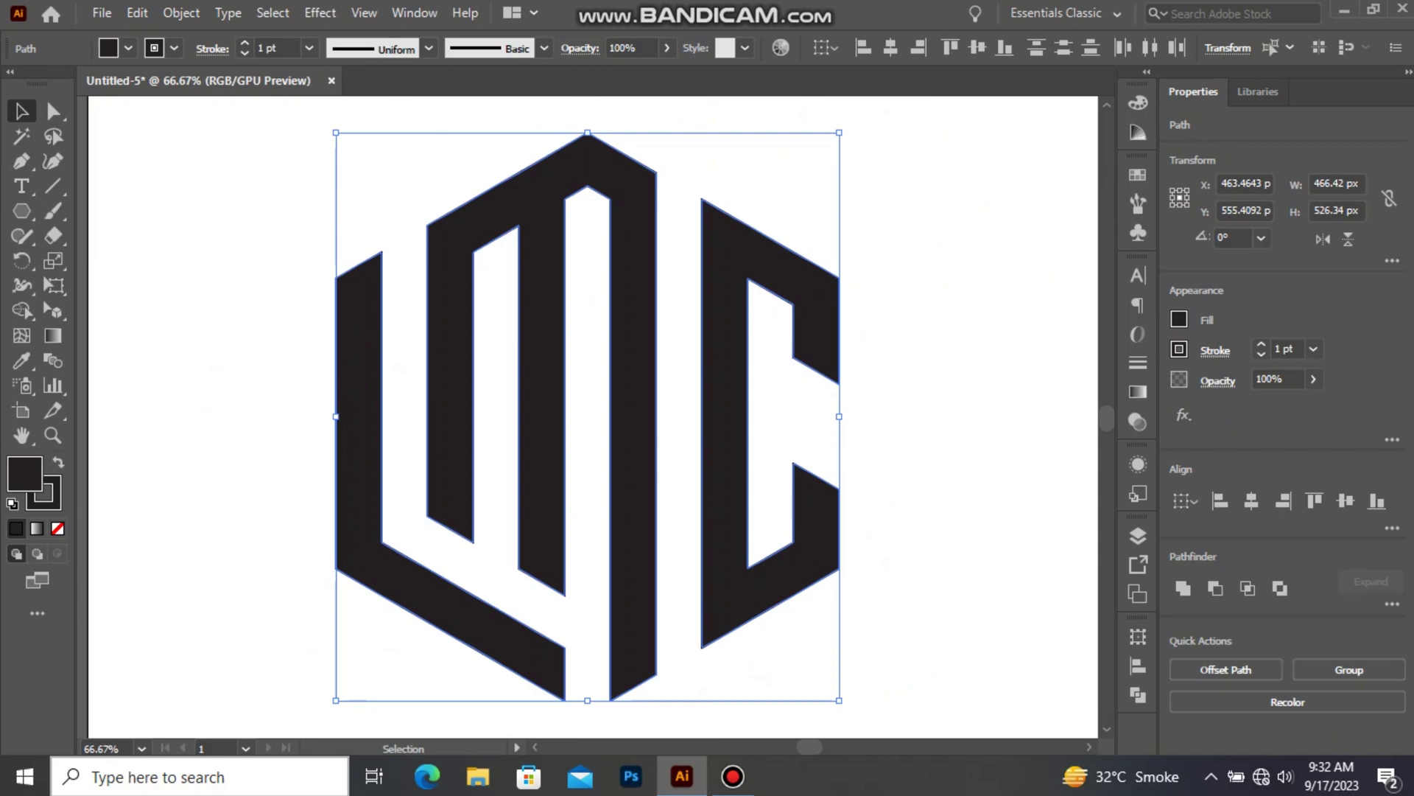
Step: Remove the stroke from the pasted letter shapes and group them
key("x")
key("slash")
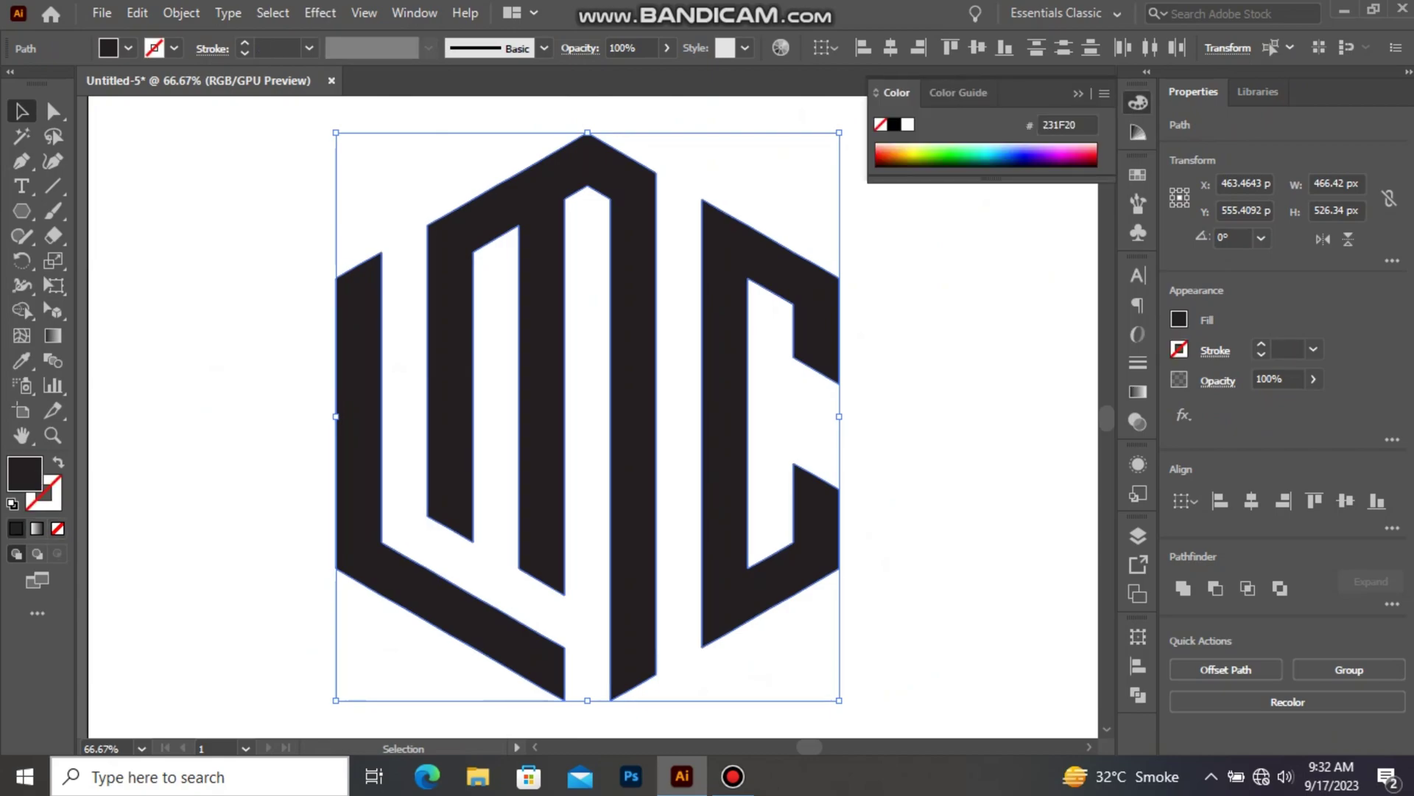
right_click(712, 310)
left_click(765, 437)
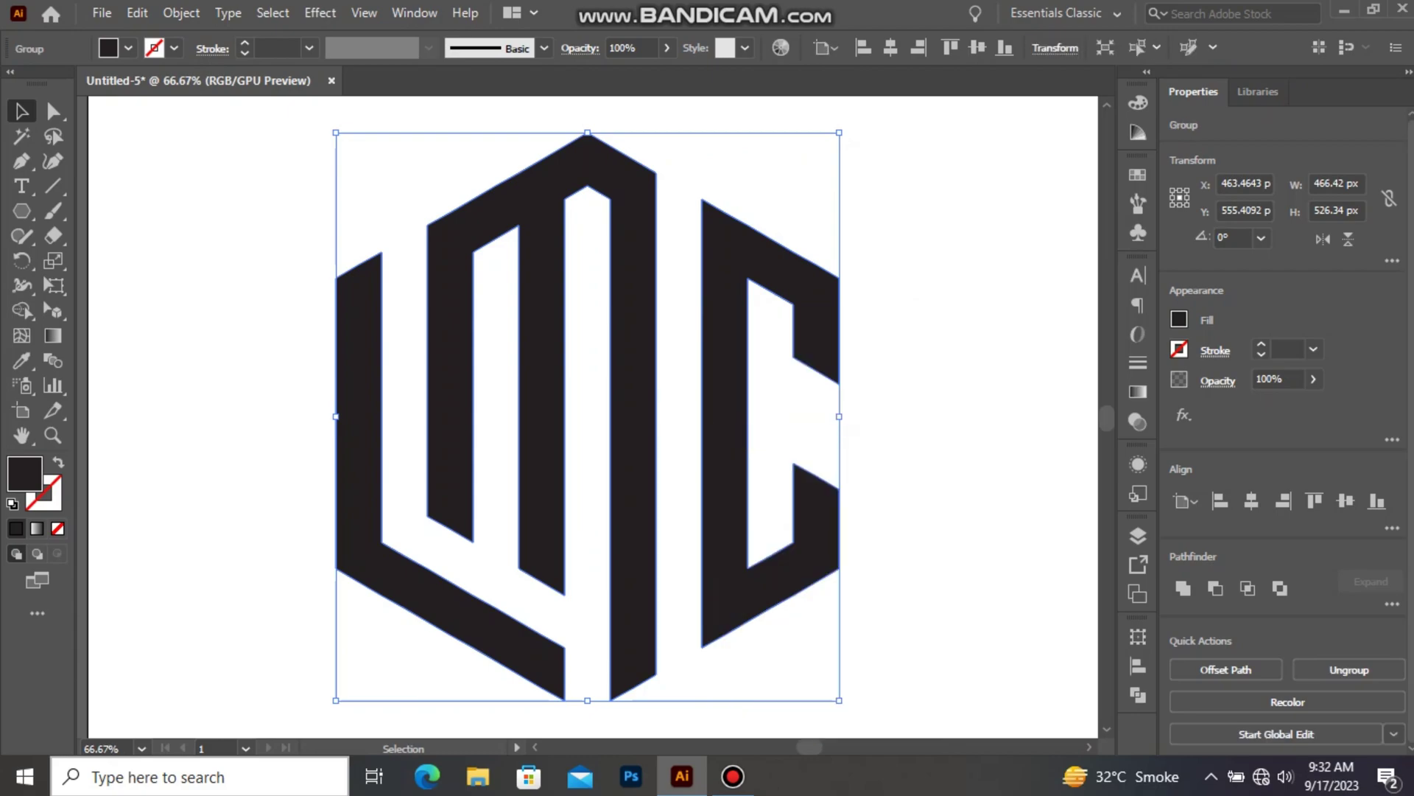
Step: Center the letter group horizontally and vertically on the artboard and clear the selection
left_click(1251, 501)
left_click(1346, 501)
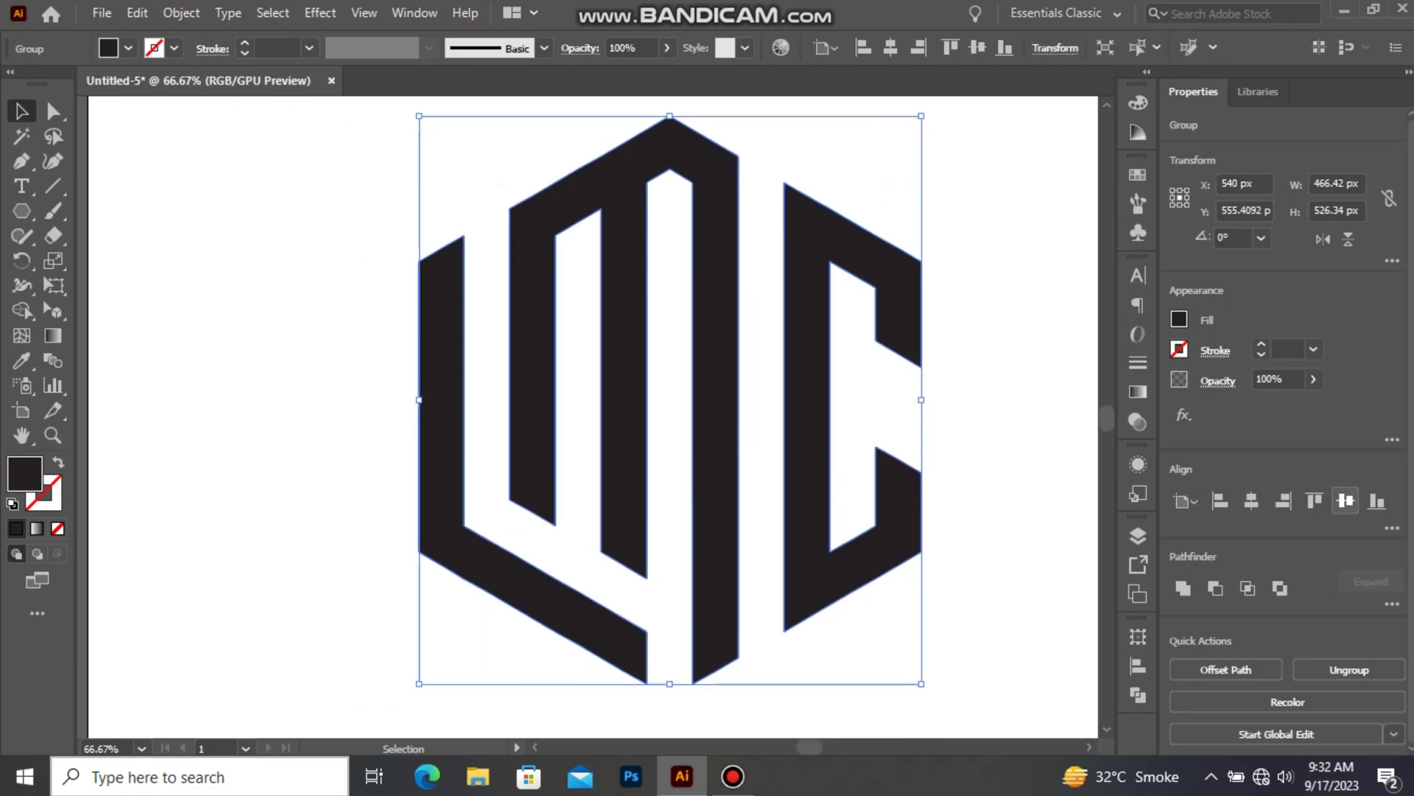
key("ctrl+minus")
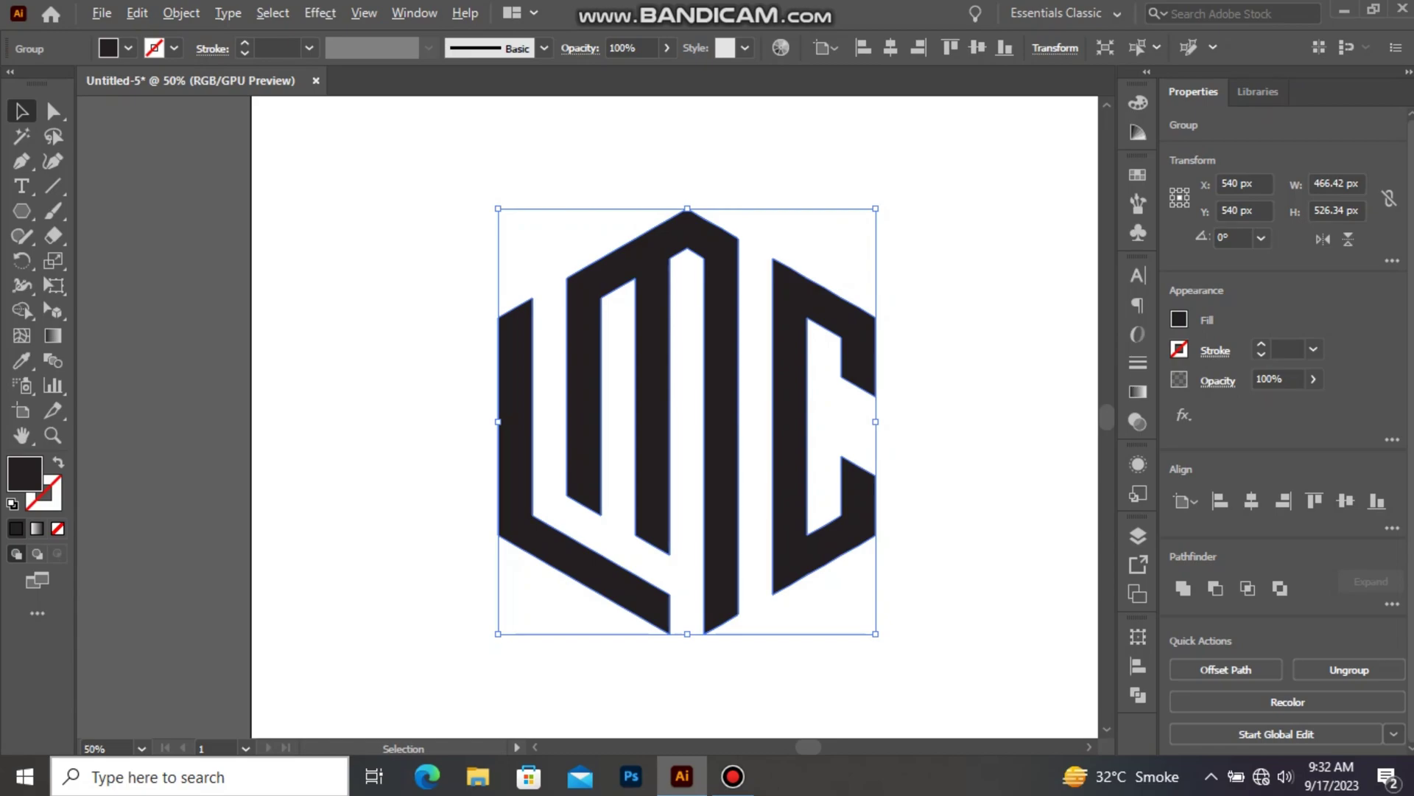
key("ctrl+minus")
left_click_drag(737, 457, 698, 418)
key("ctrl+shift+a")
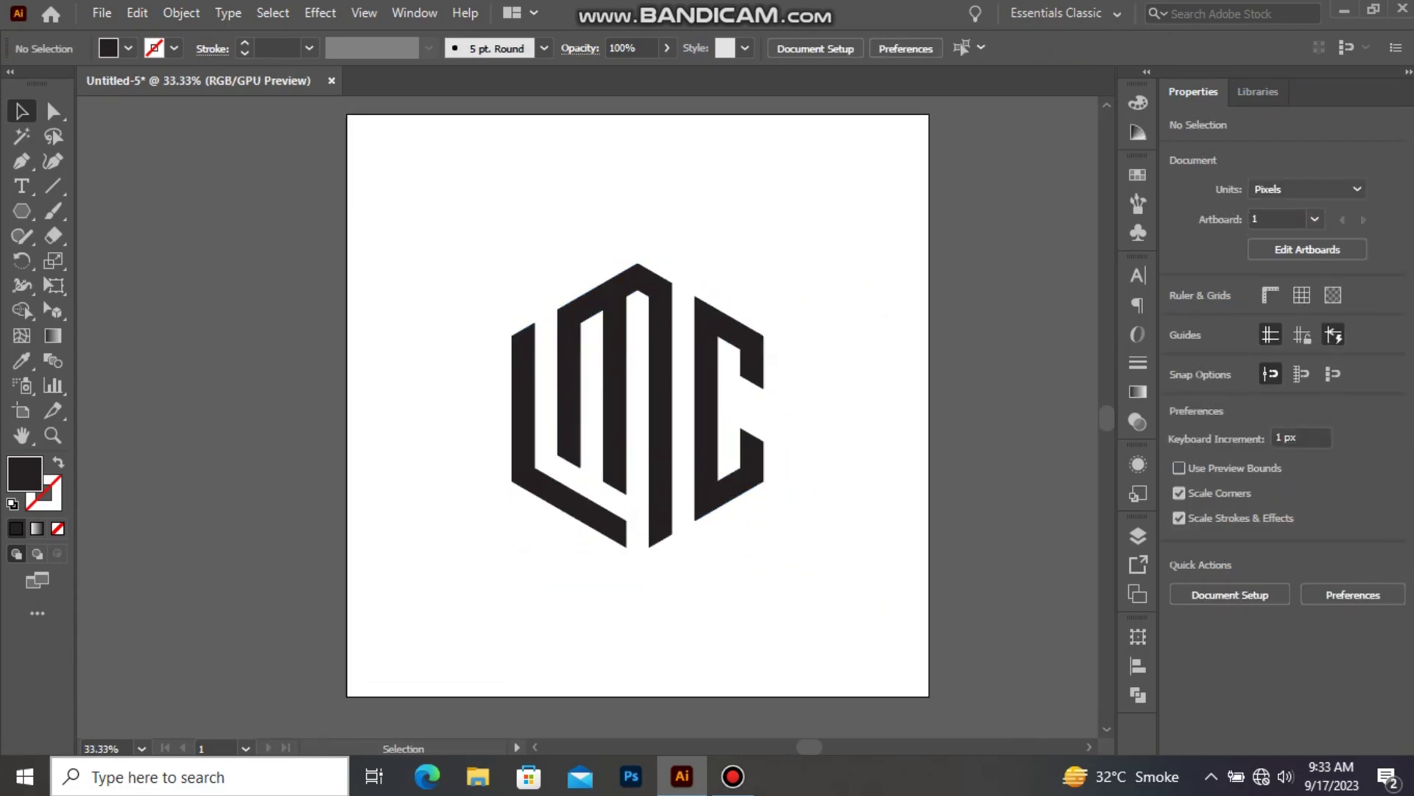
Step: Draw a black hexagon about 887 px wide over the letters and rotate it to 270° so a corner points up
left_click(22, 210)
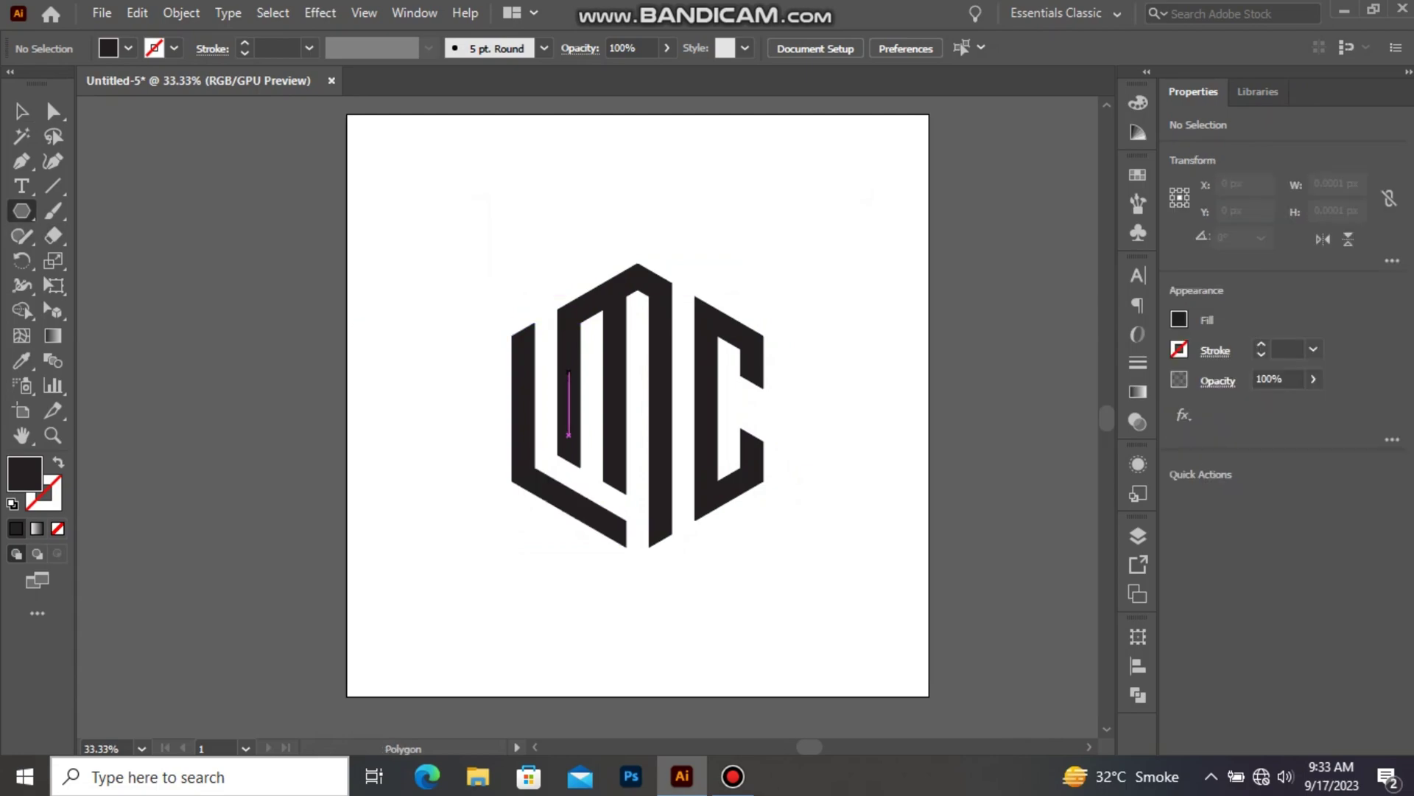
left_click_drag(643, 400, 872, 540)
key("v")
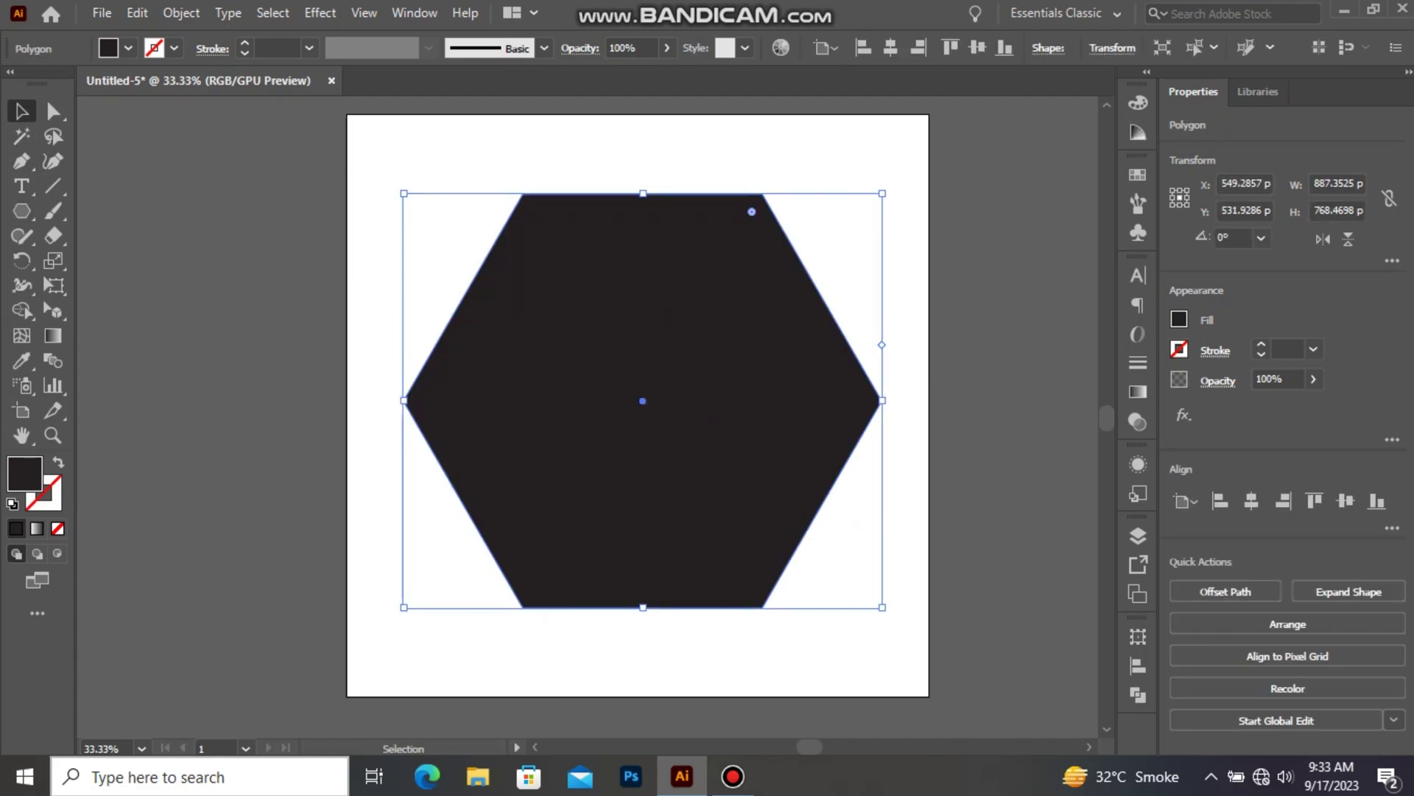
left_click(873, 539)
left_click(736, 472)
left_click_drag(409, 413, 643, 219)
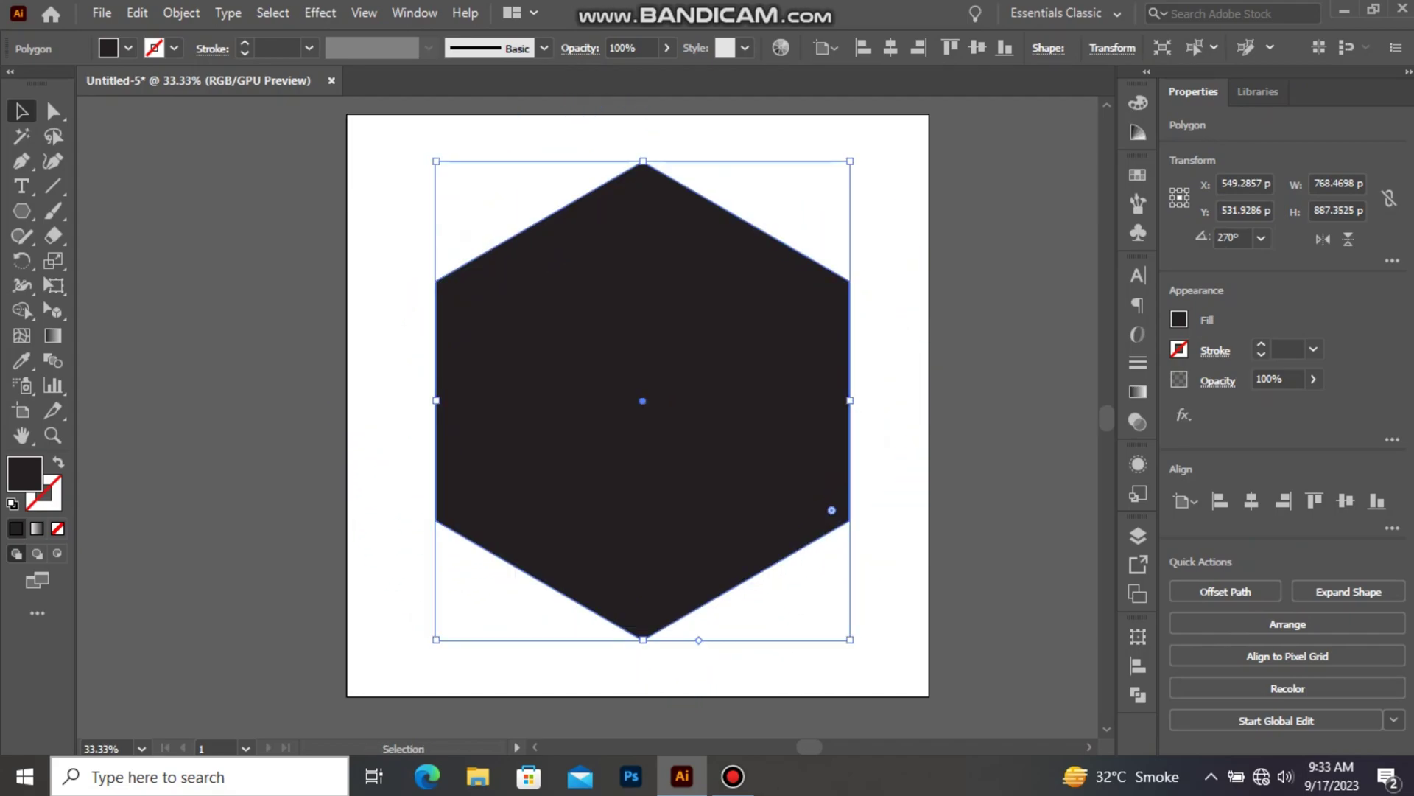
Step: Send the black hexagon to the back, behind the letter group, and clear the selection
right_click(832, 509)
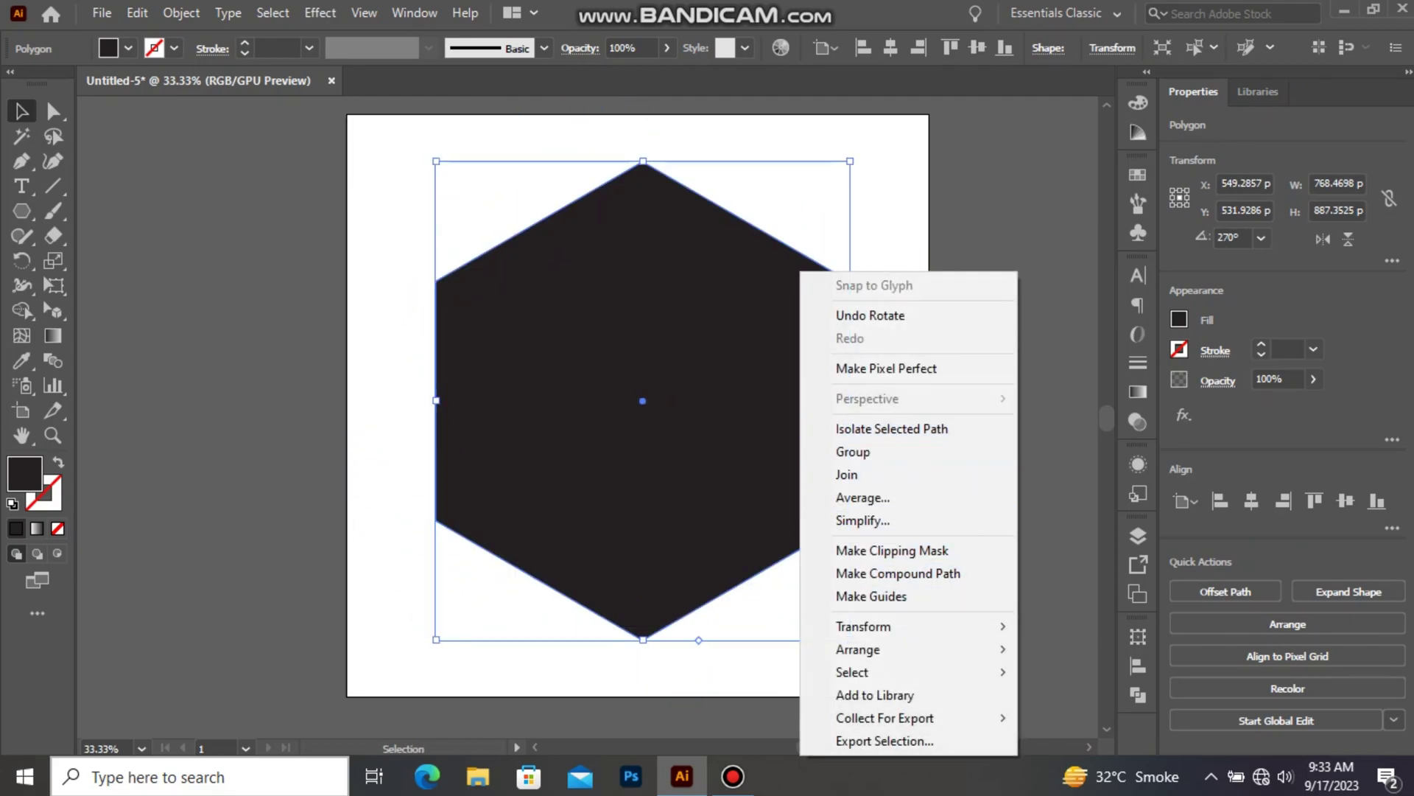
mouse_move(859, 649)
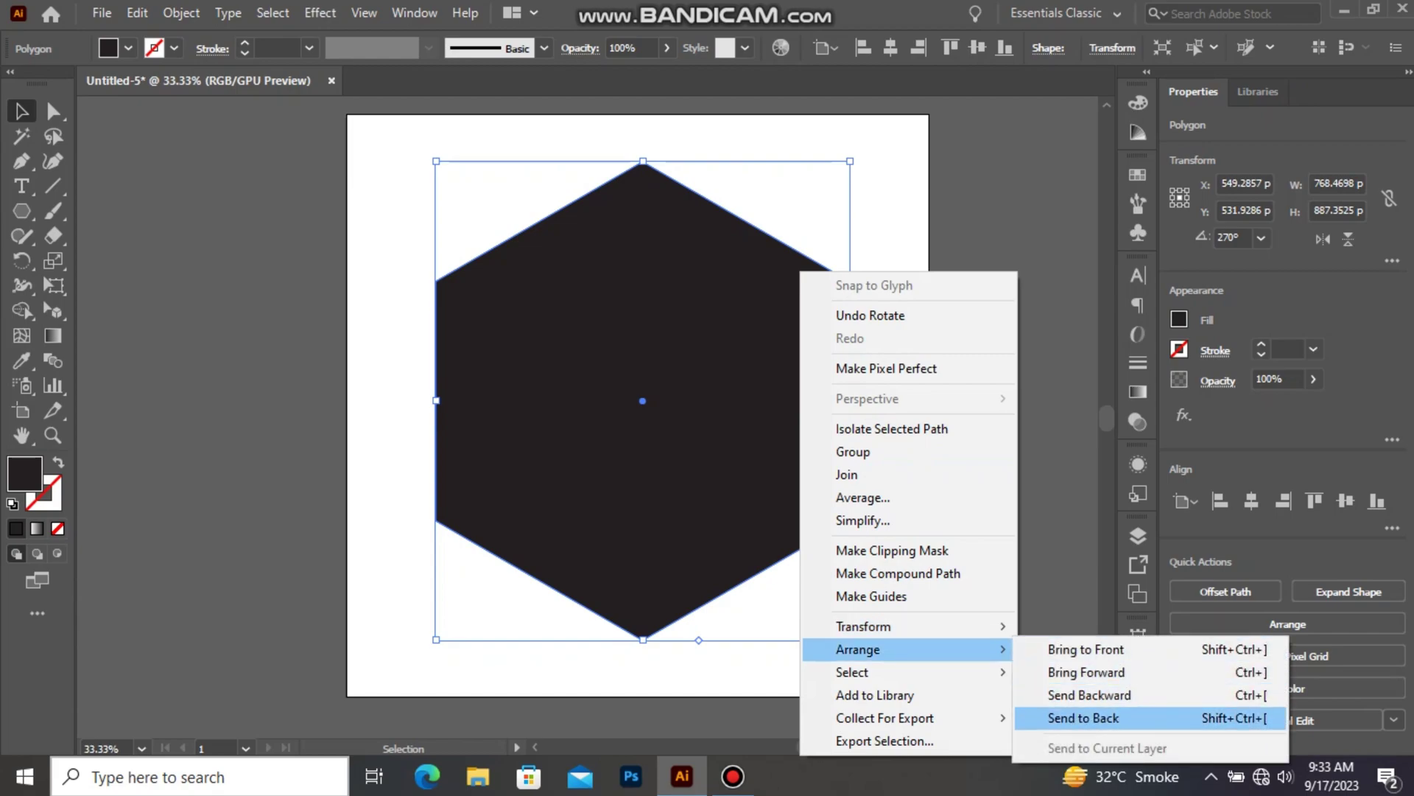
left_click(1083, 718)
key("ctrl+shift+a")
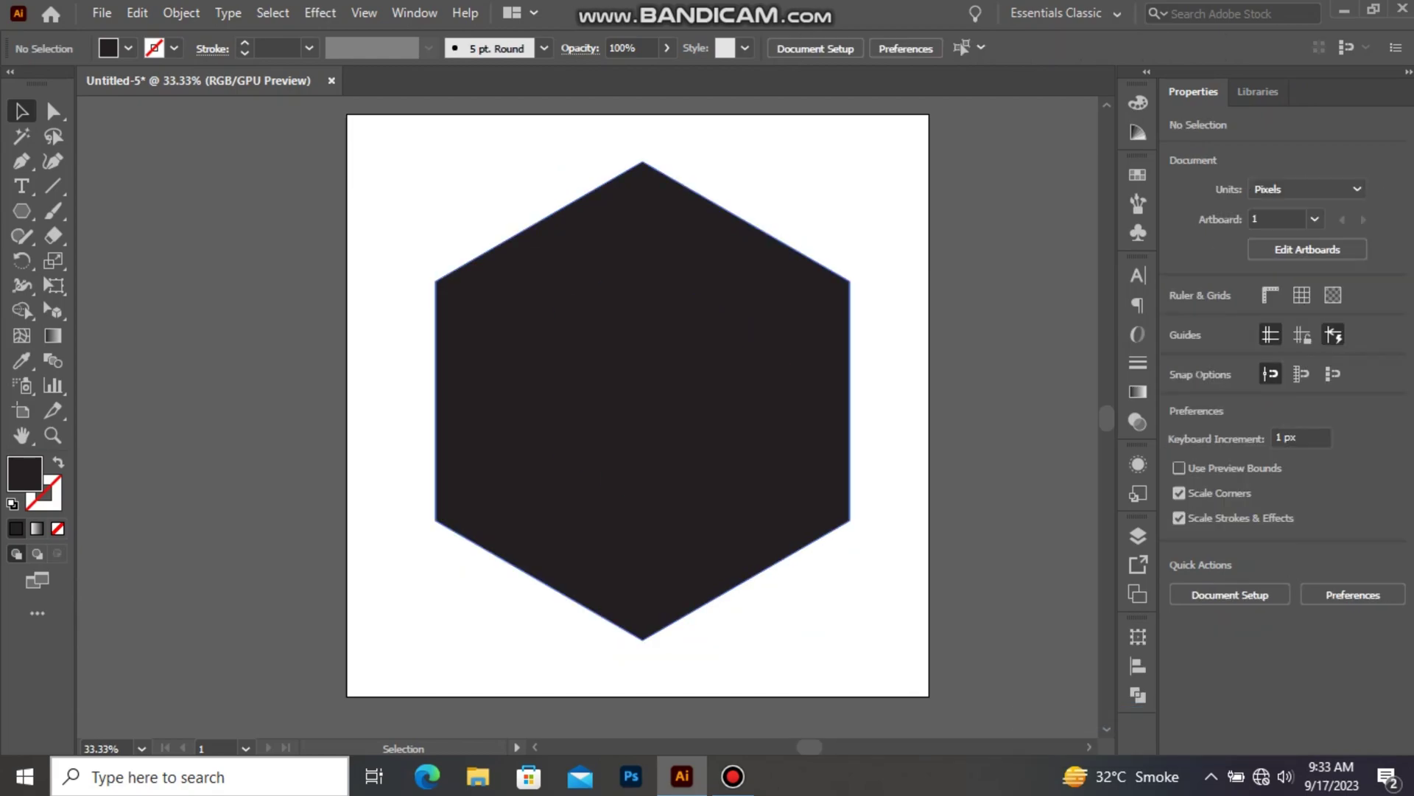
Step: Fill the letter group on the hexagon with white
left_click(672, 370)
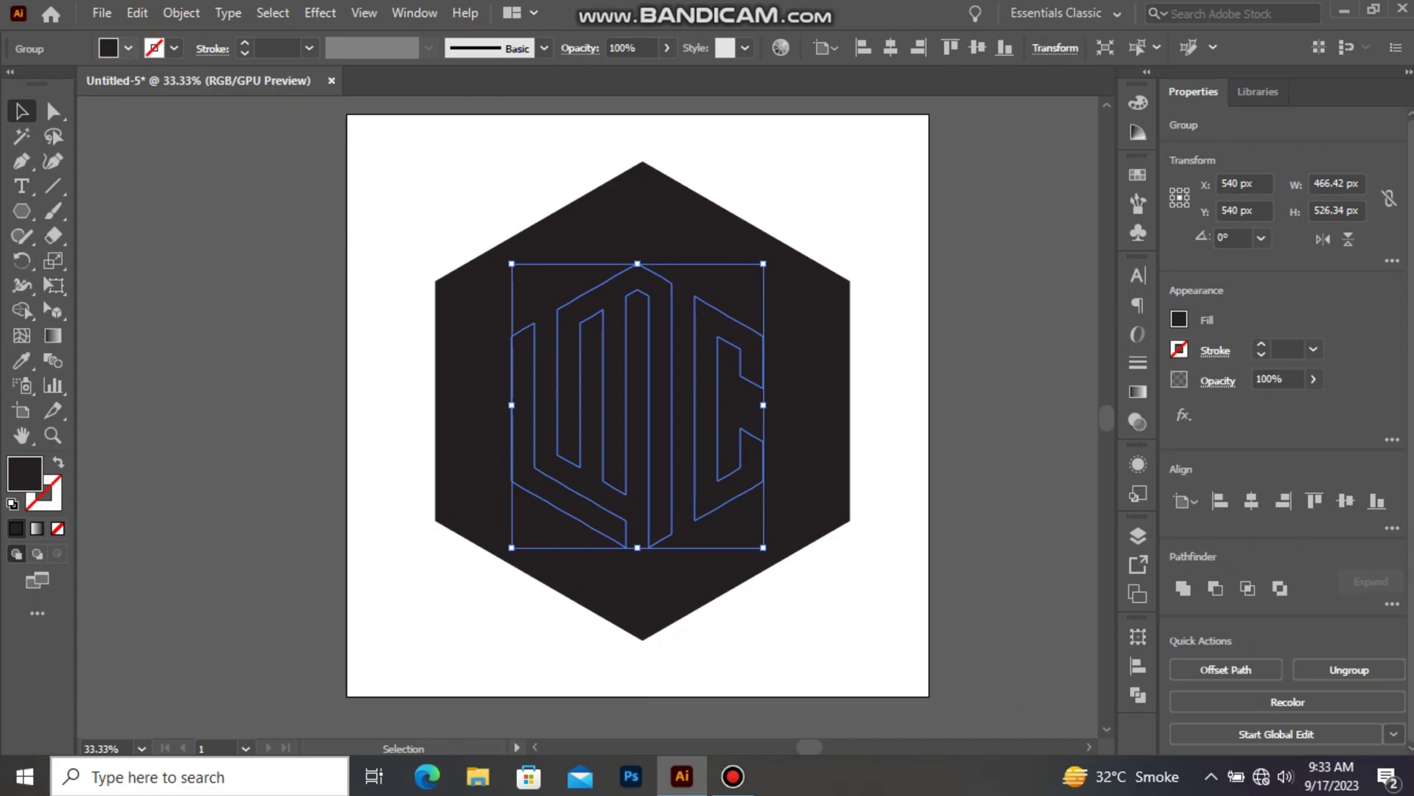
left_click(129, 48)
left_click(42, 83)
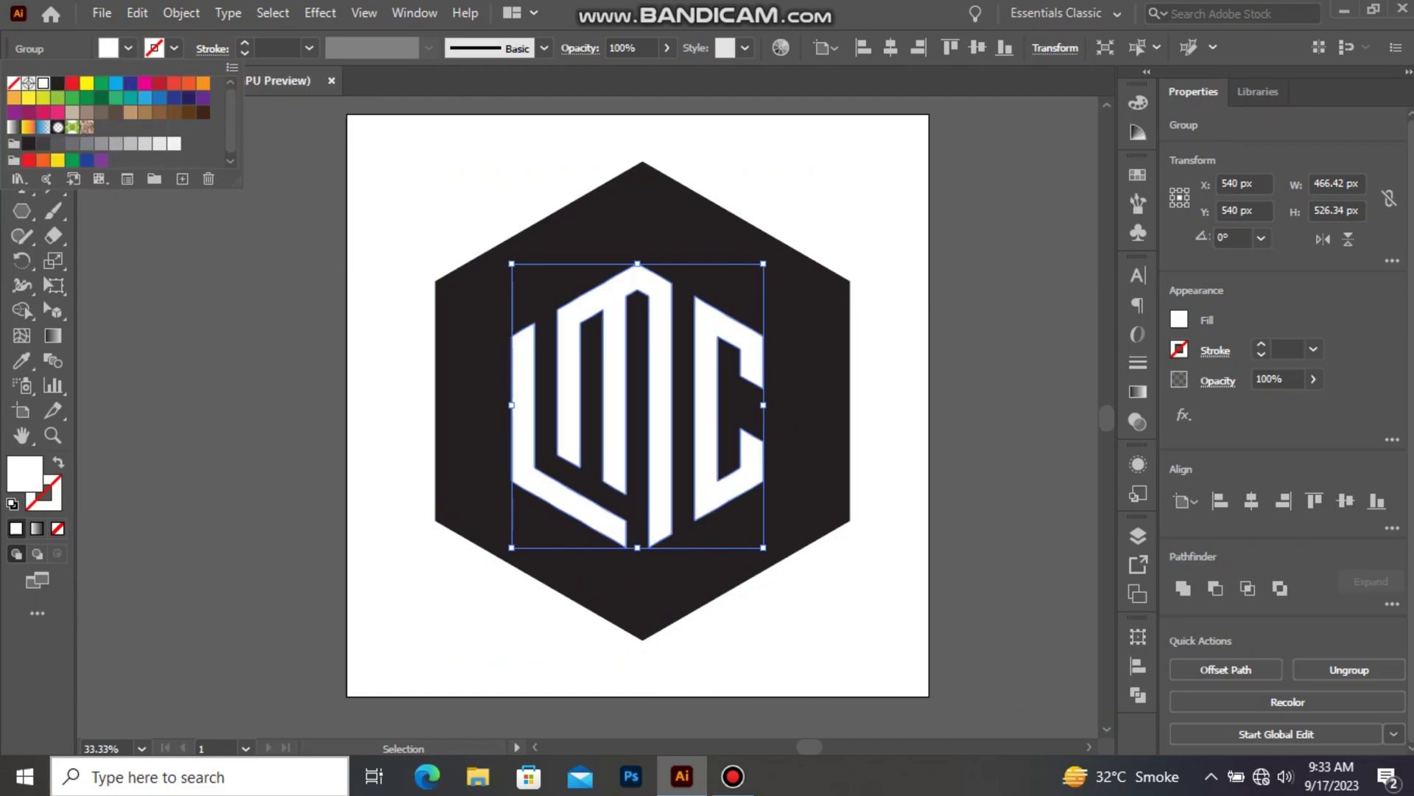
key("Escape")
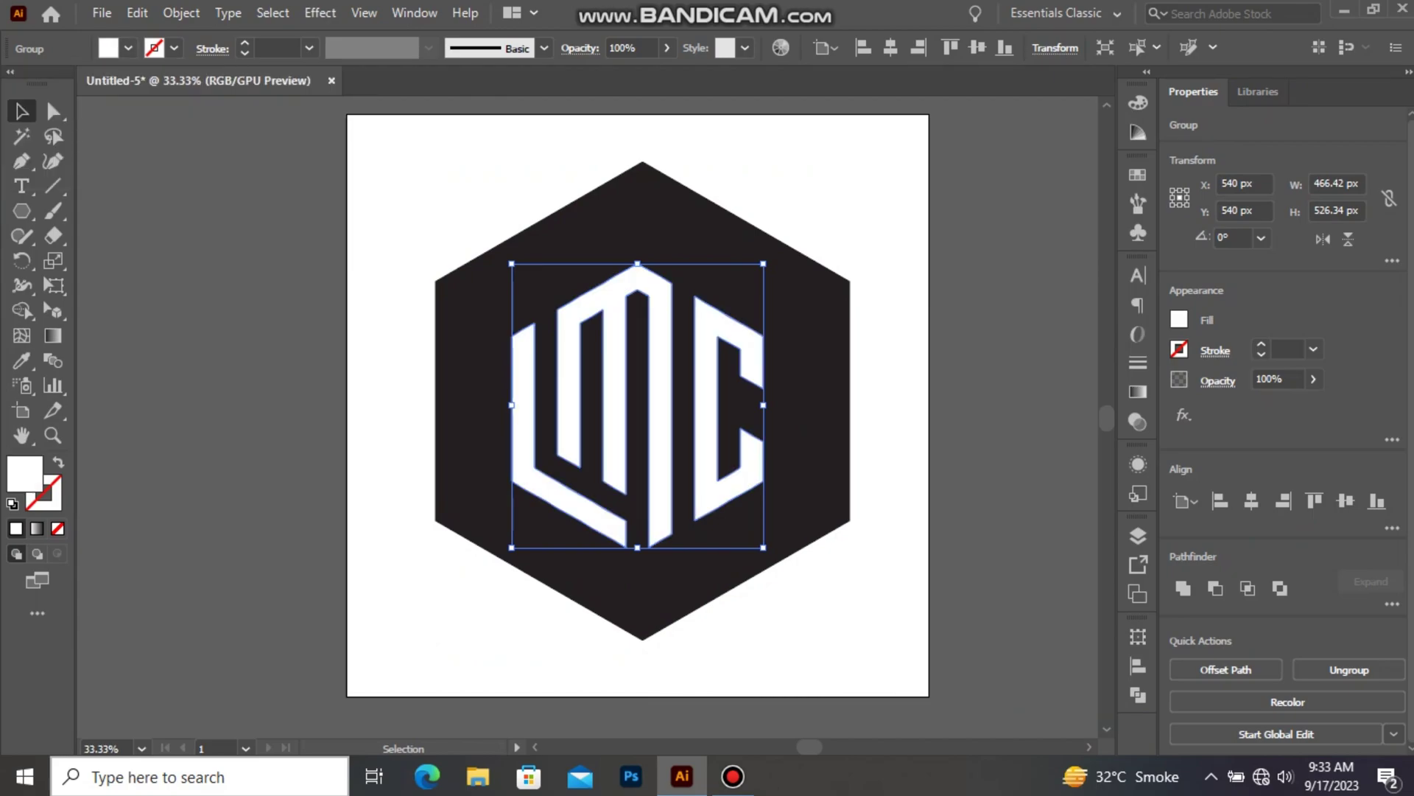
Step: Apply a Multiply drop shadow to the letters with 75% opacity, 7 px X and Y offsets and 5 px blur
left_click(320, 12)
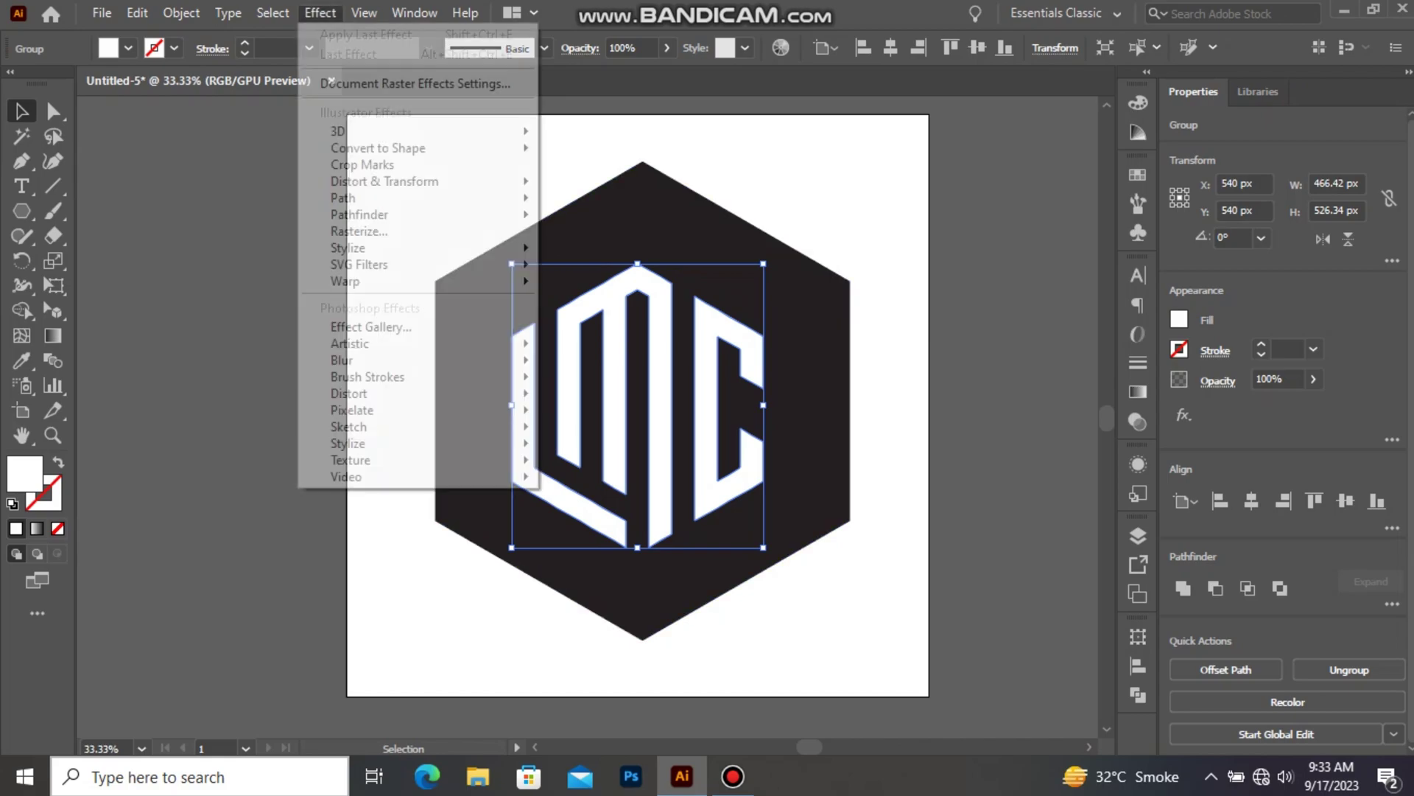
mouse_move(347, 247)
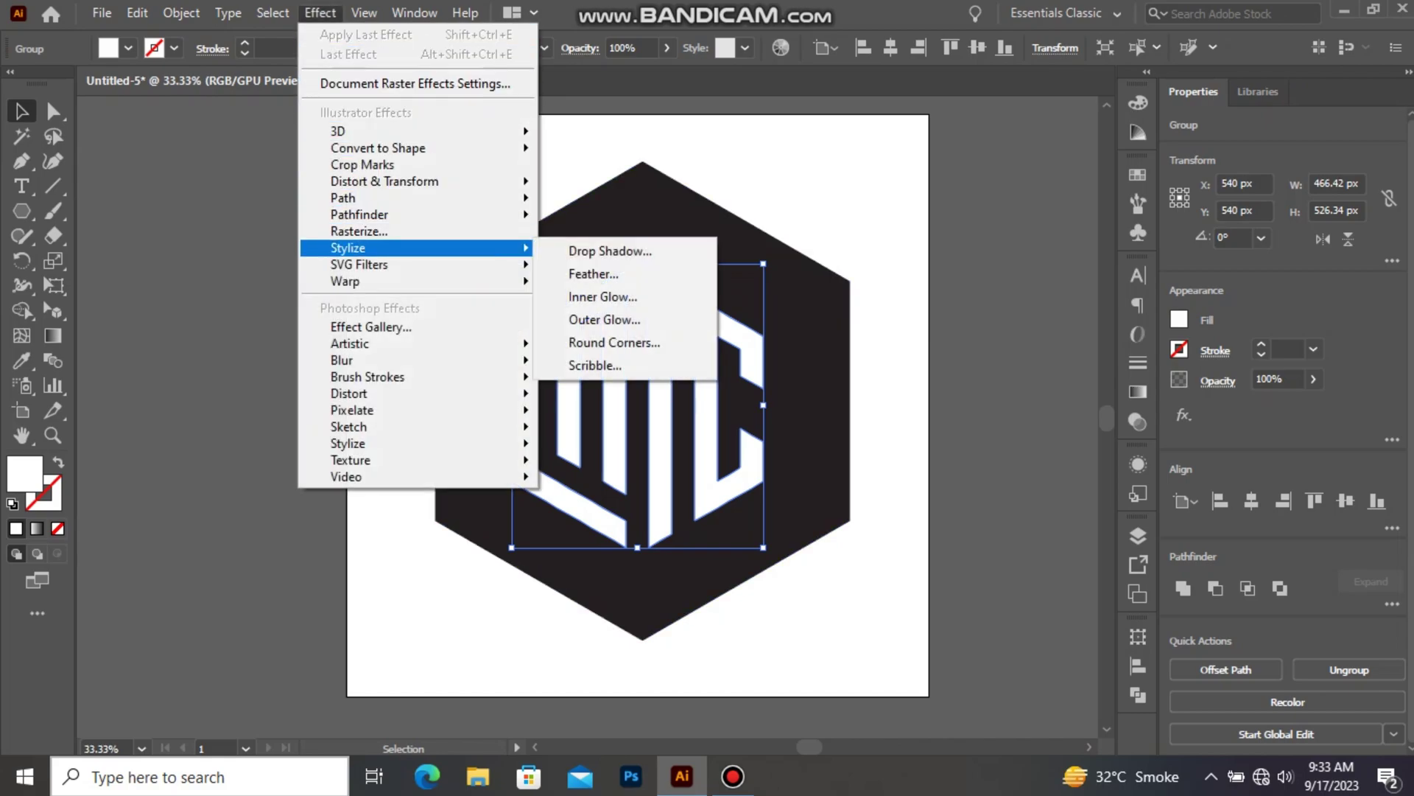
left_click(597, 251)
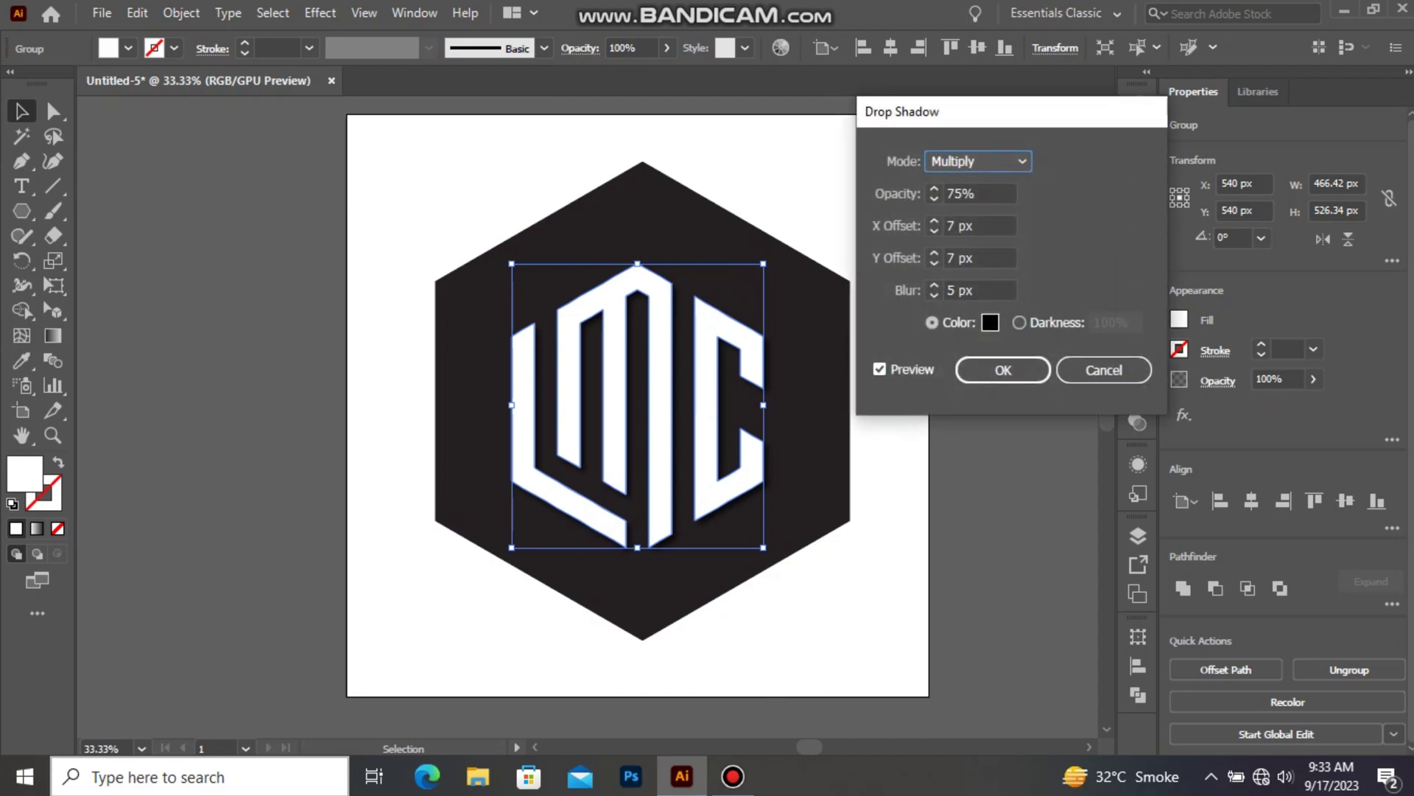
left_click(1004, 370)
Step: Fill the hexagon with a linear white-to-black gradient and change its black end stop to dark grey
left_click(804, 383)
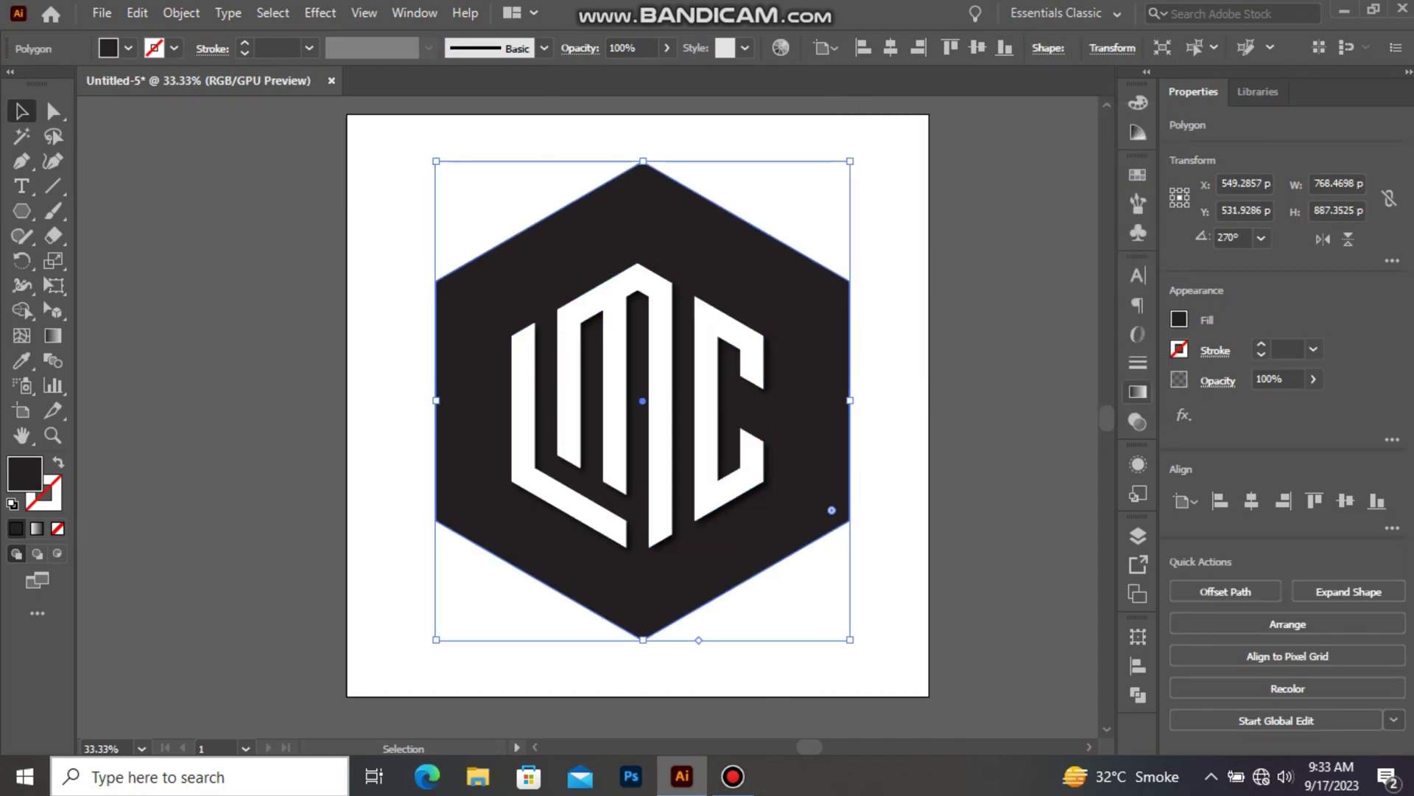
left_click(1138, 391)
left_click(964, 299)
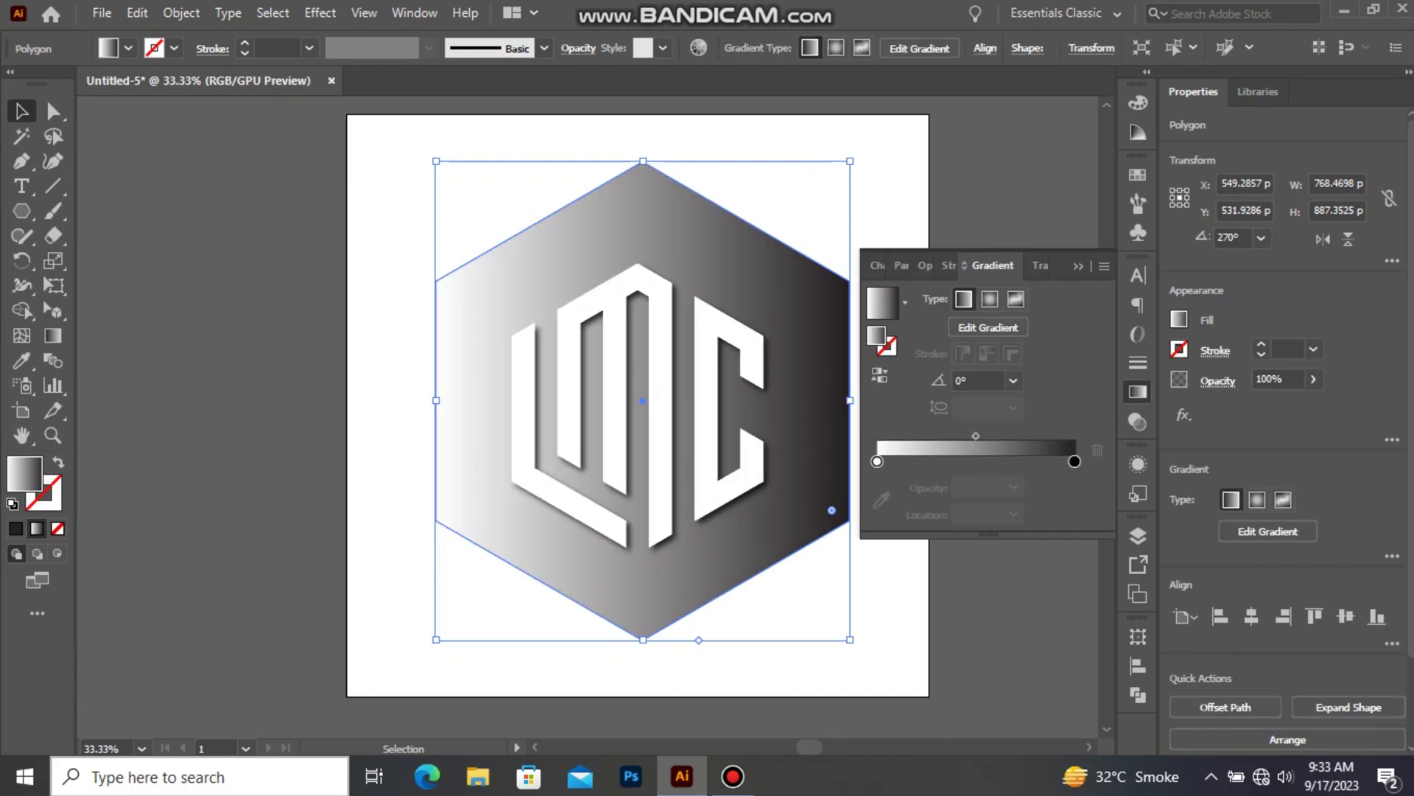
double_click(1074, 461)
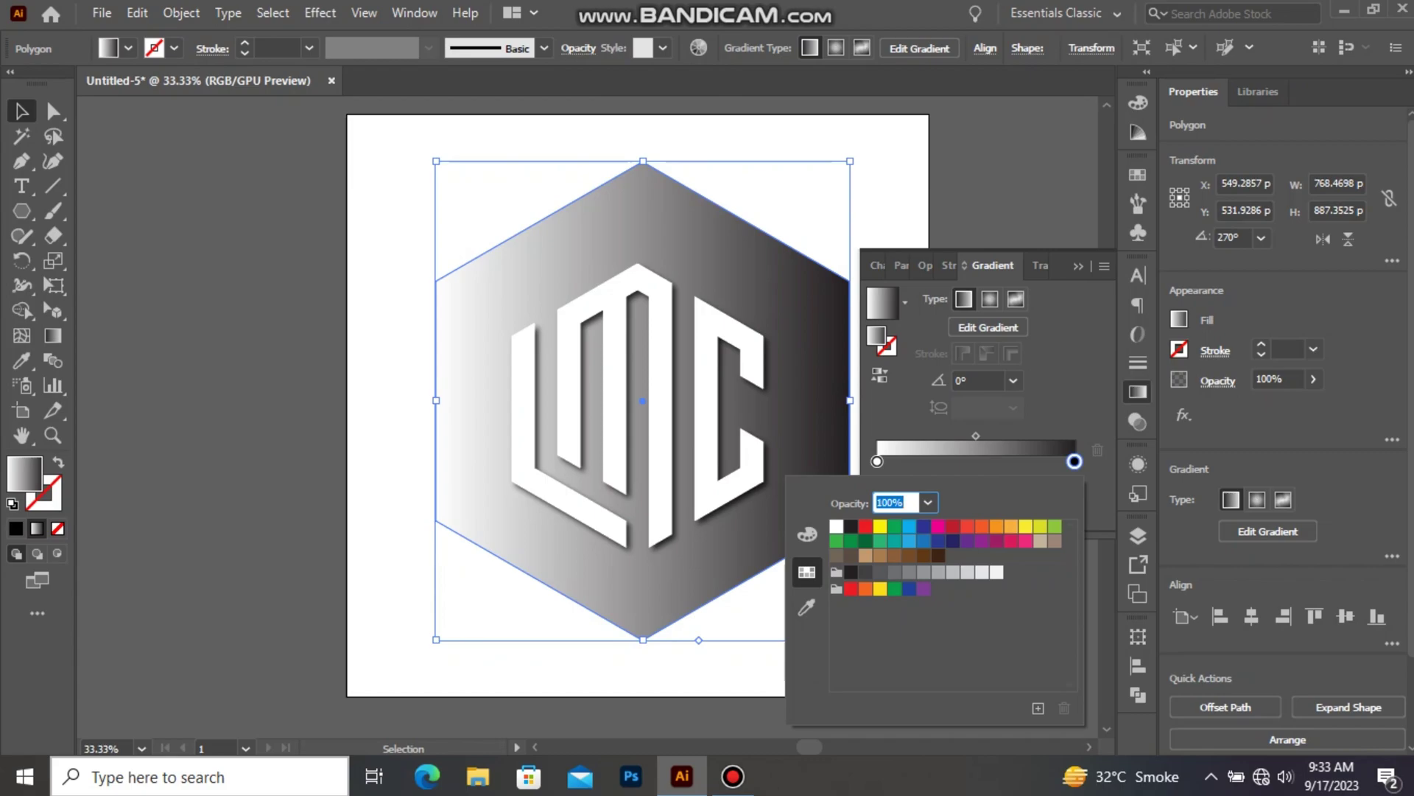
left_click(865, 572)
key("Escape")
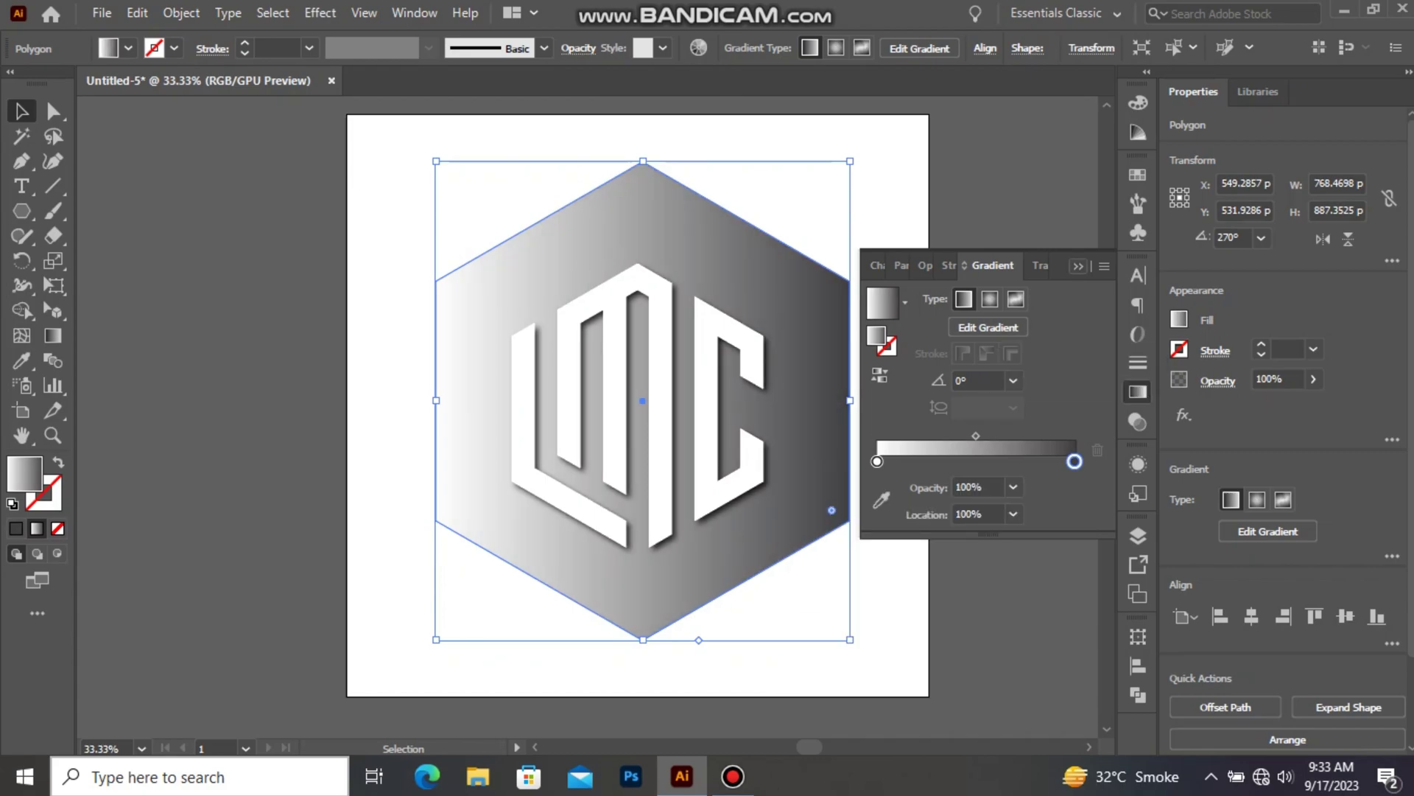
left_click(1078, 266)
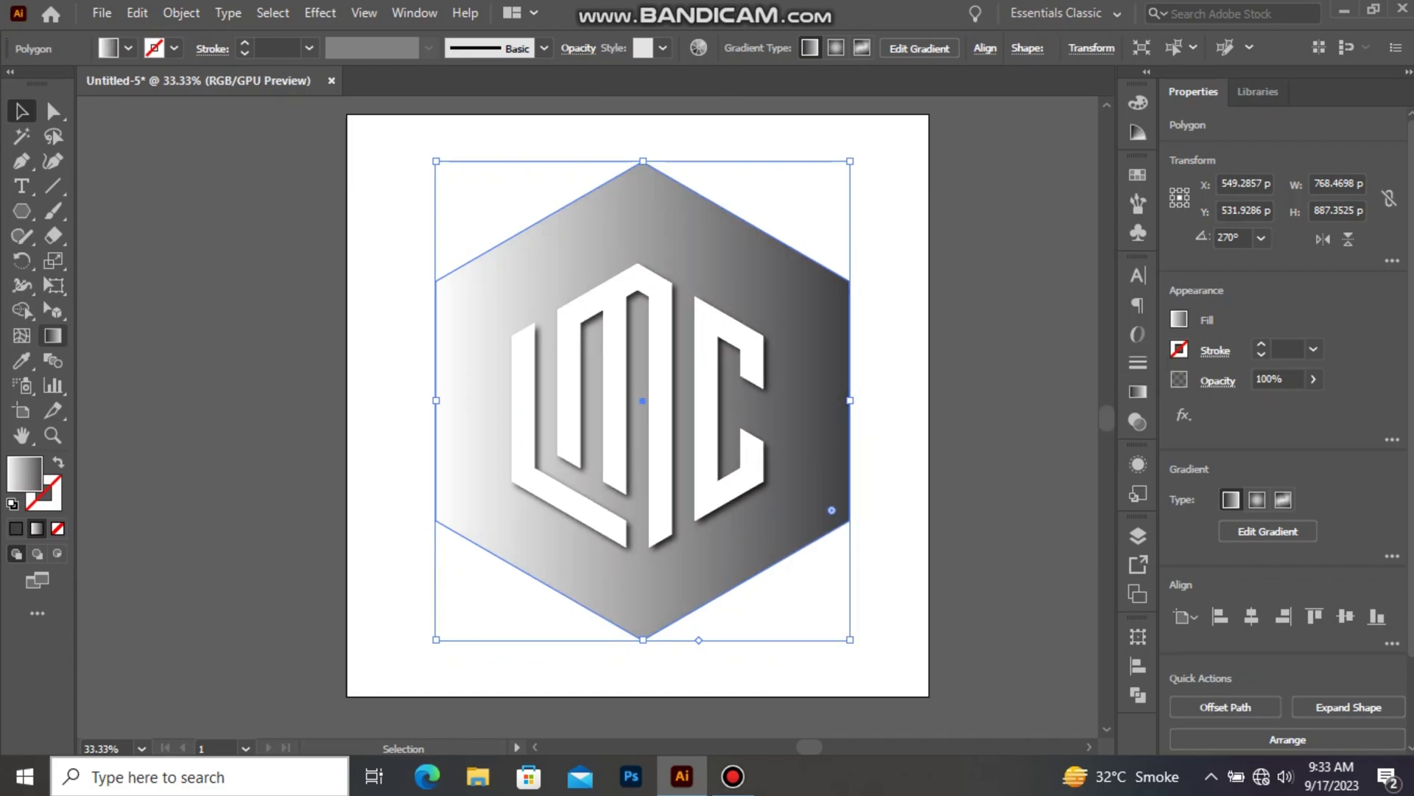
Step: Redirect the hexagon's gradient diagonally at about -45° from its upper-left edge to its lower-right corner
left_click(53, 336)
mouse_move(542, 211)
left_mouse_down()
mouse_move(670, 390)
mouse_move(853, 521)
left_mouse_up()
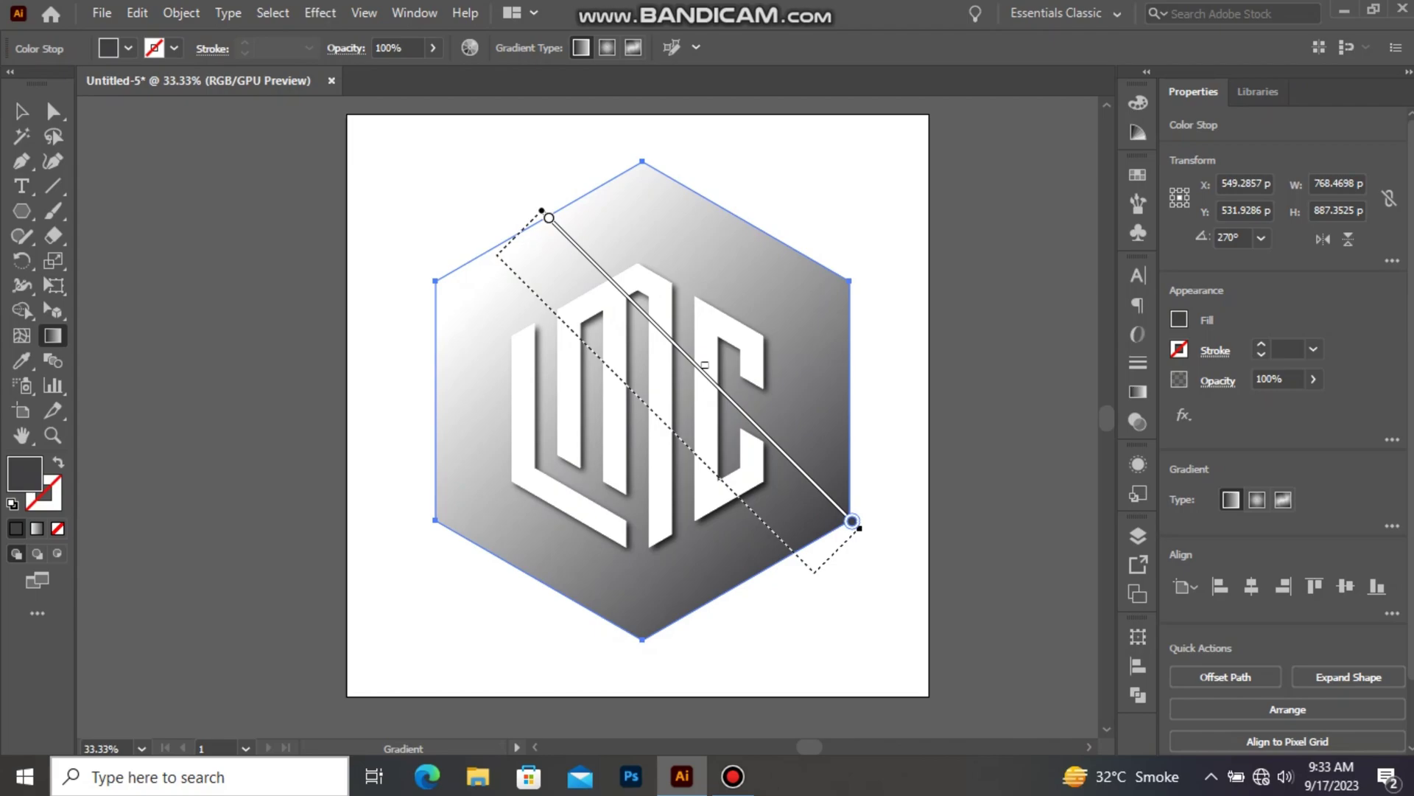
key("v")
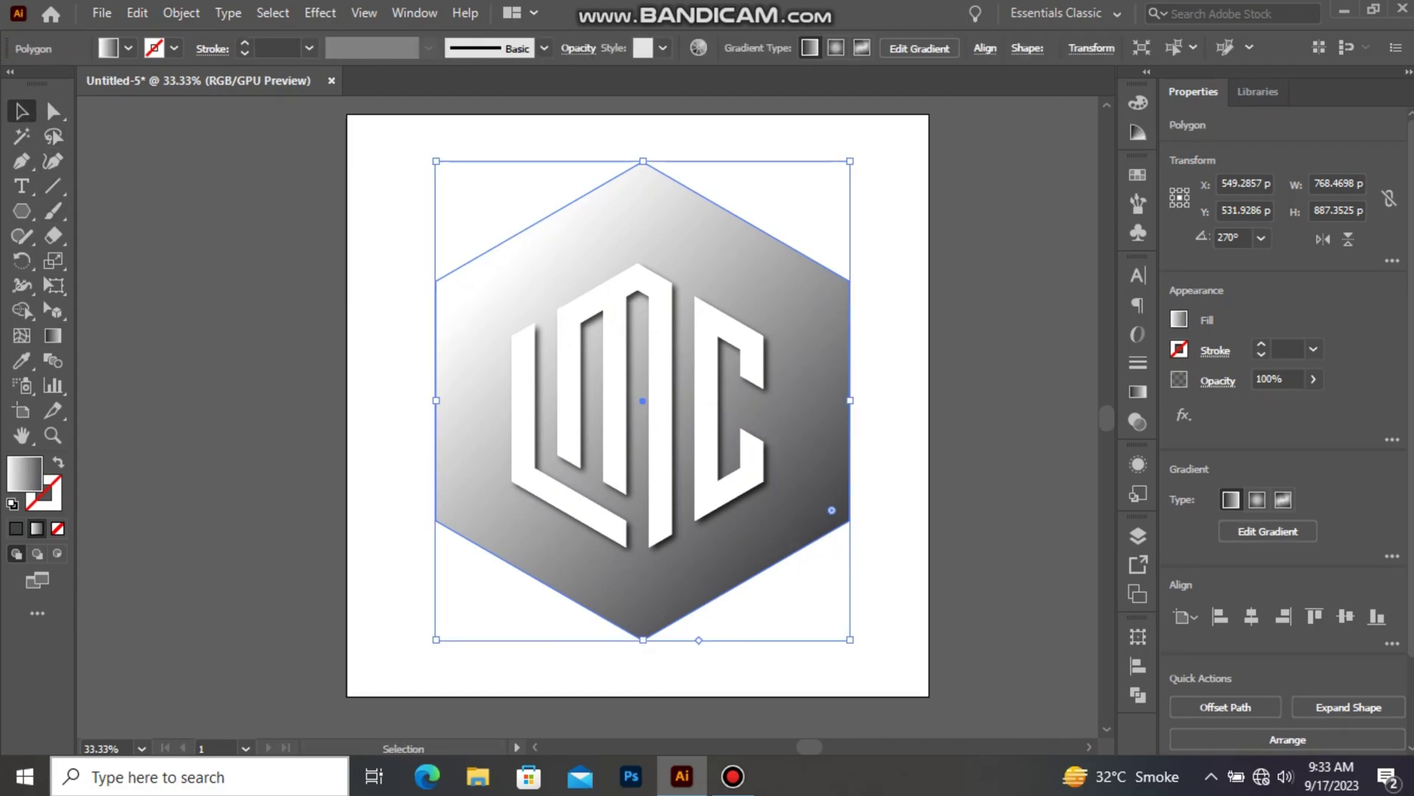
Step: Reverse the hexagon's gradient so the dark grey starts at the upper left, and clear the selection
left_click(1138, 391)
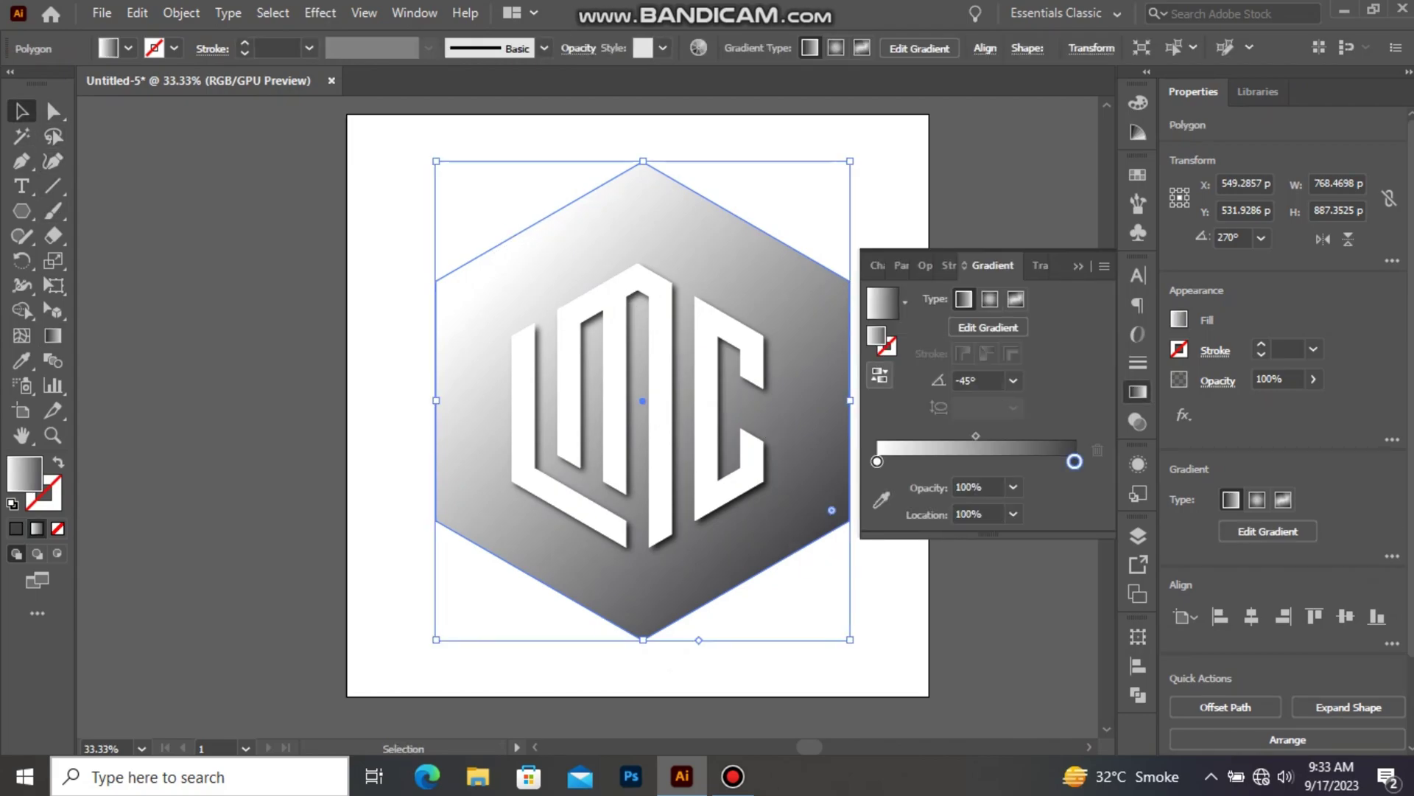
left_click(880, 374)
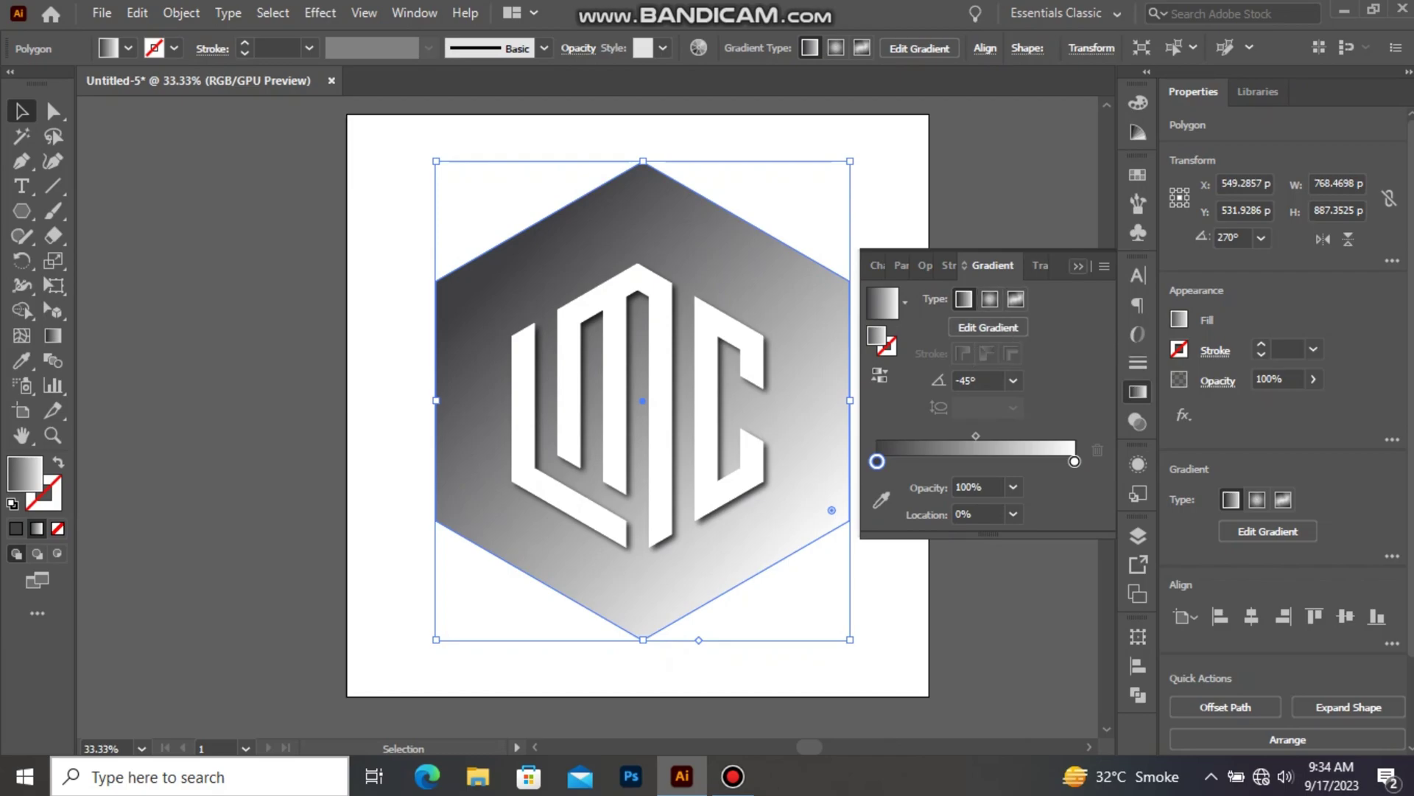
left_click(1078, 266)
key("ctrl+shift+a")
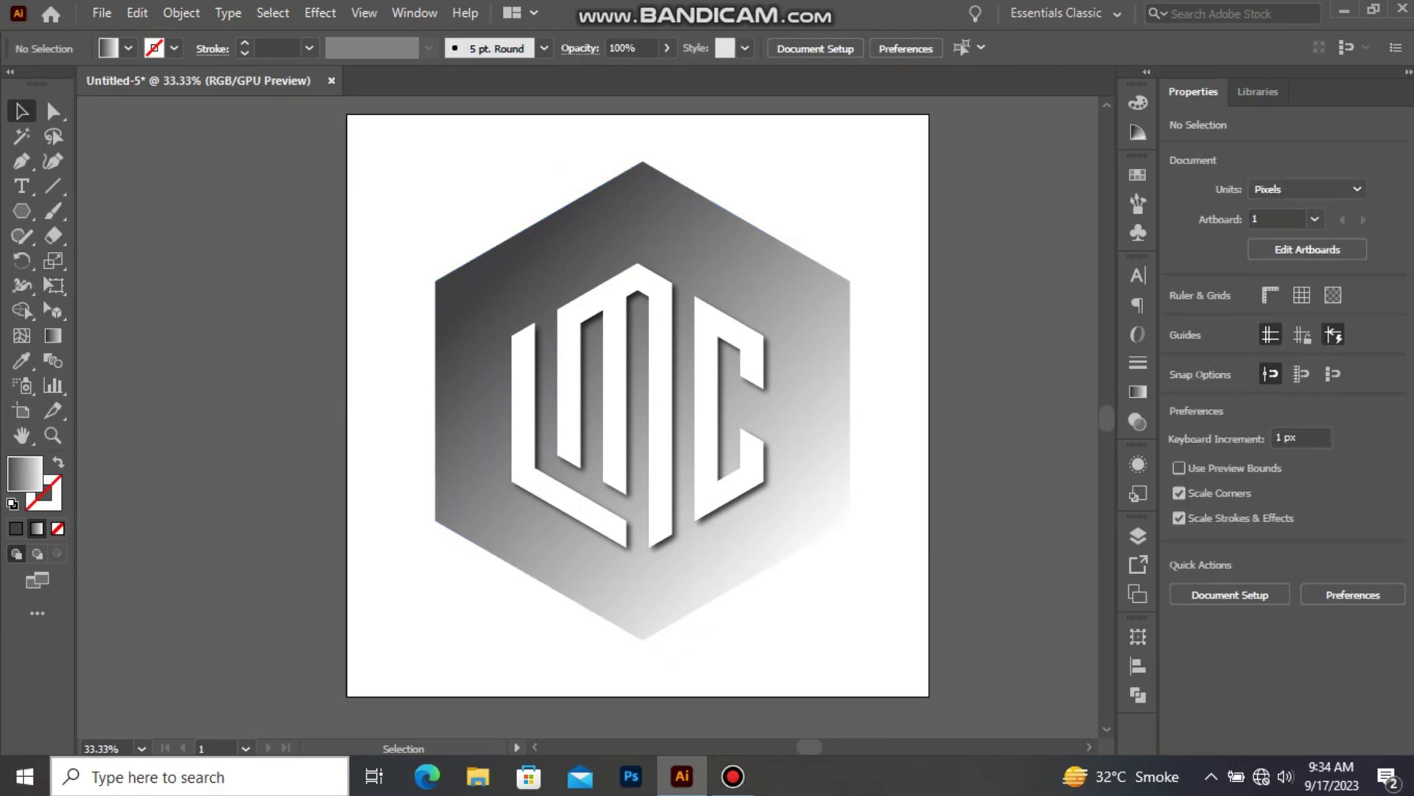
Step: Change the white end stop of the hexagon's gradient to red and clear the selection
left_click(803, 427)
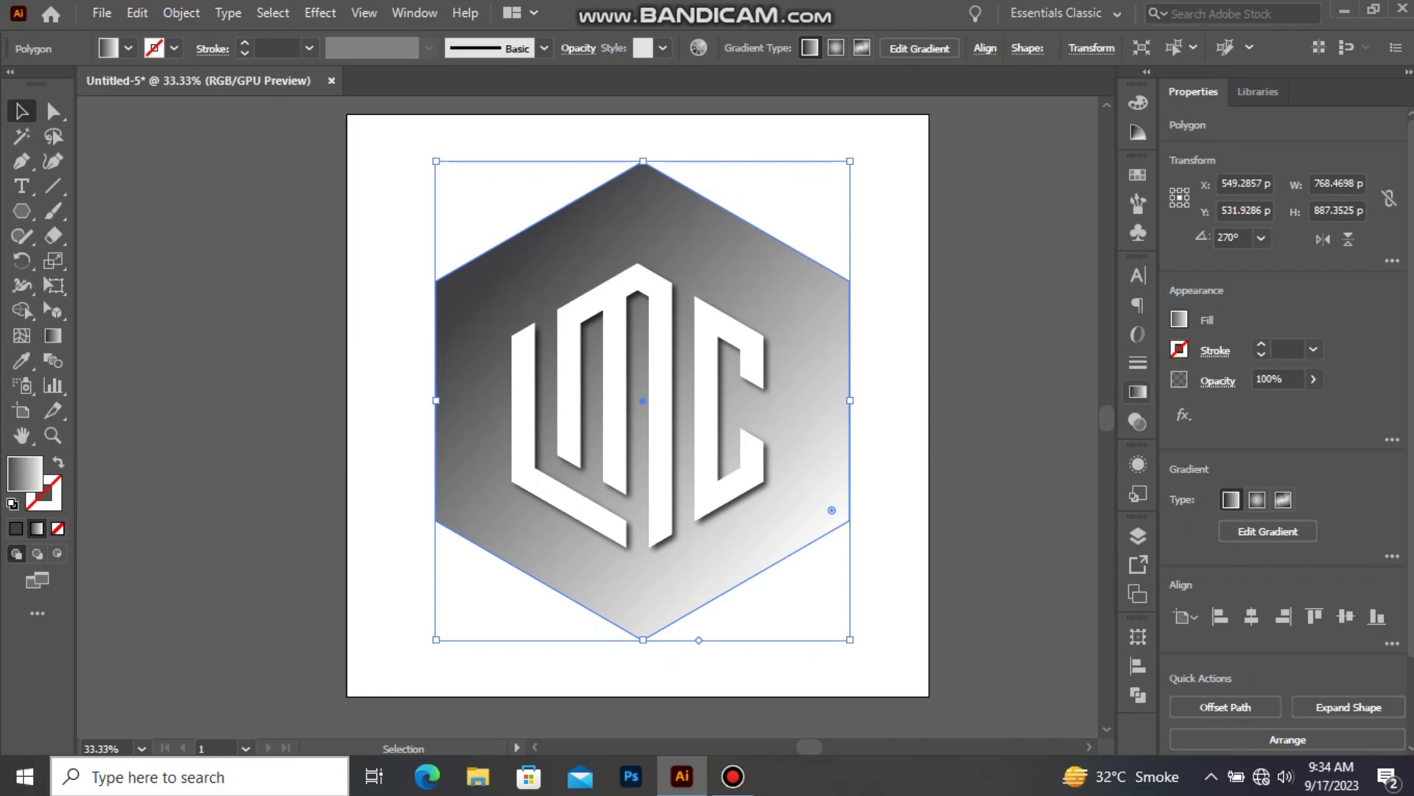
left_click(1139, 392)
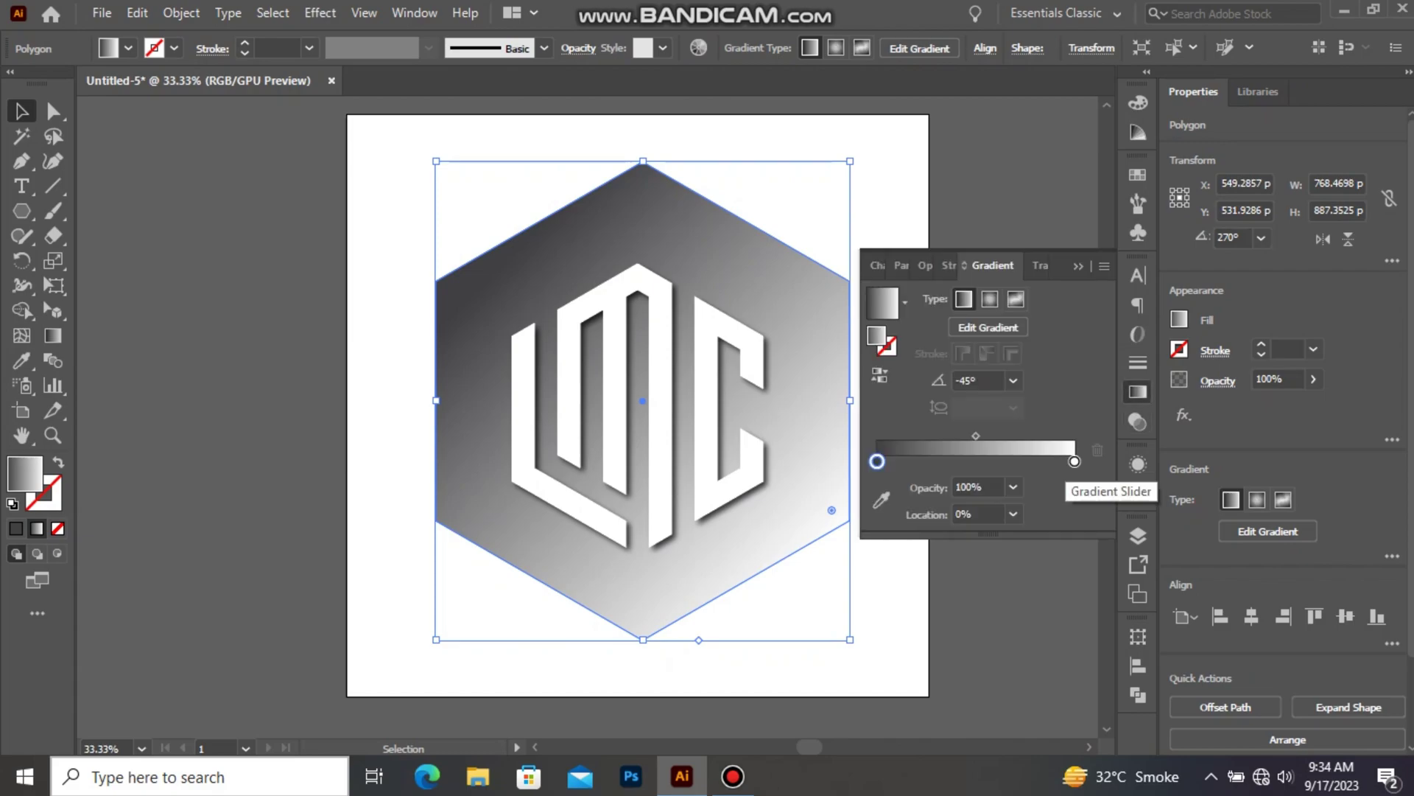
double_click(1075, 461)
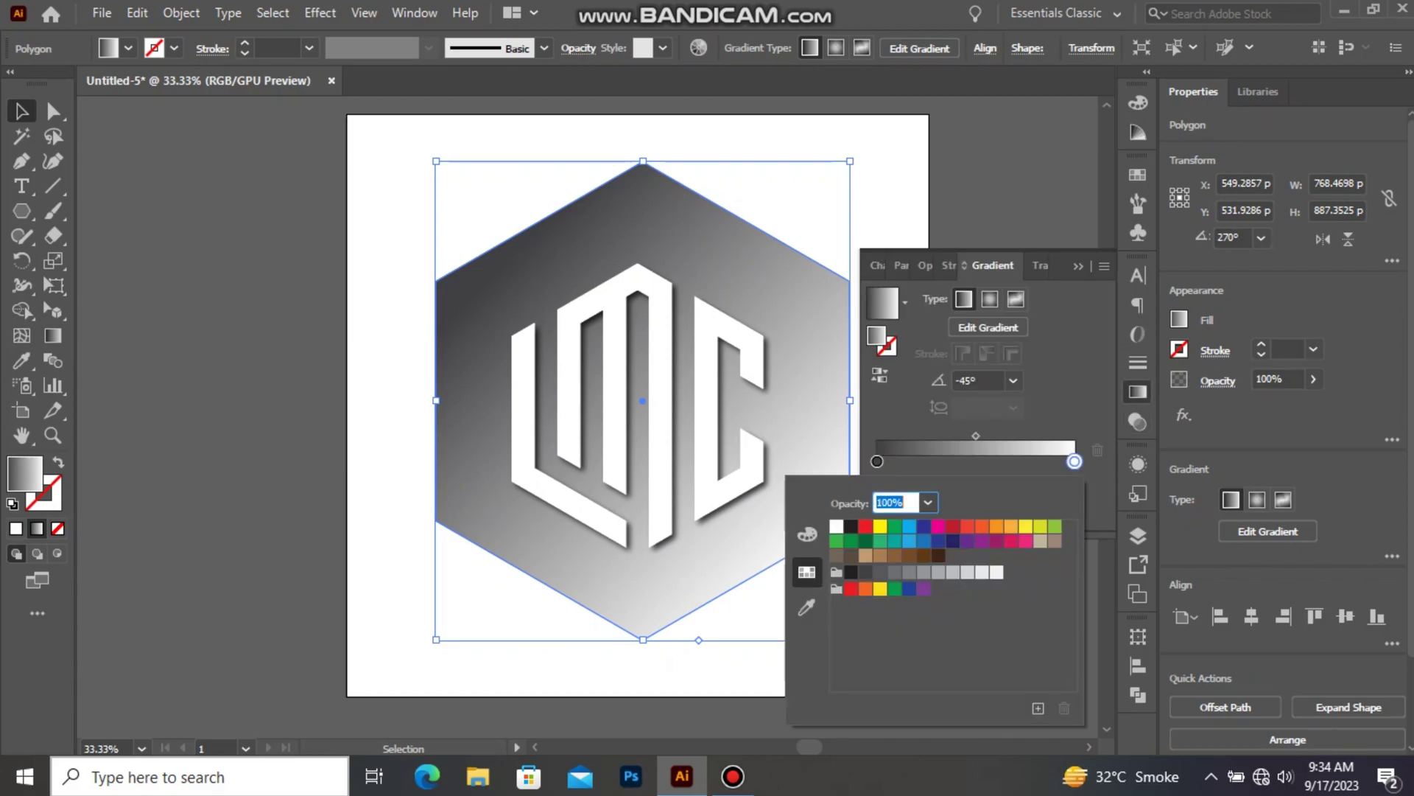
left_click(865, 527)
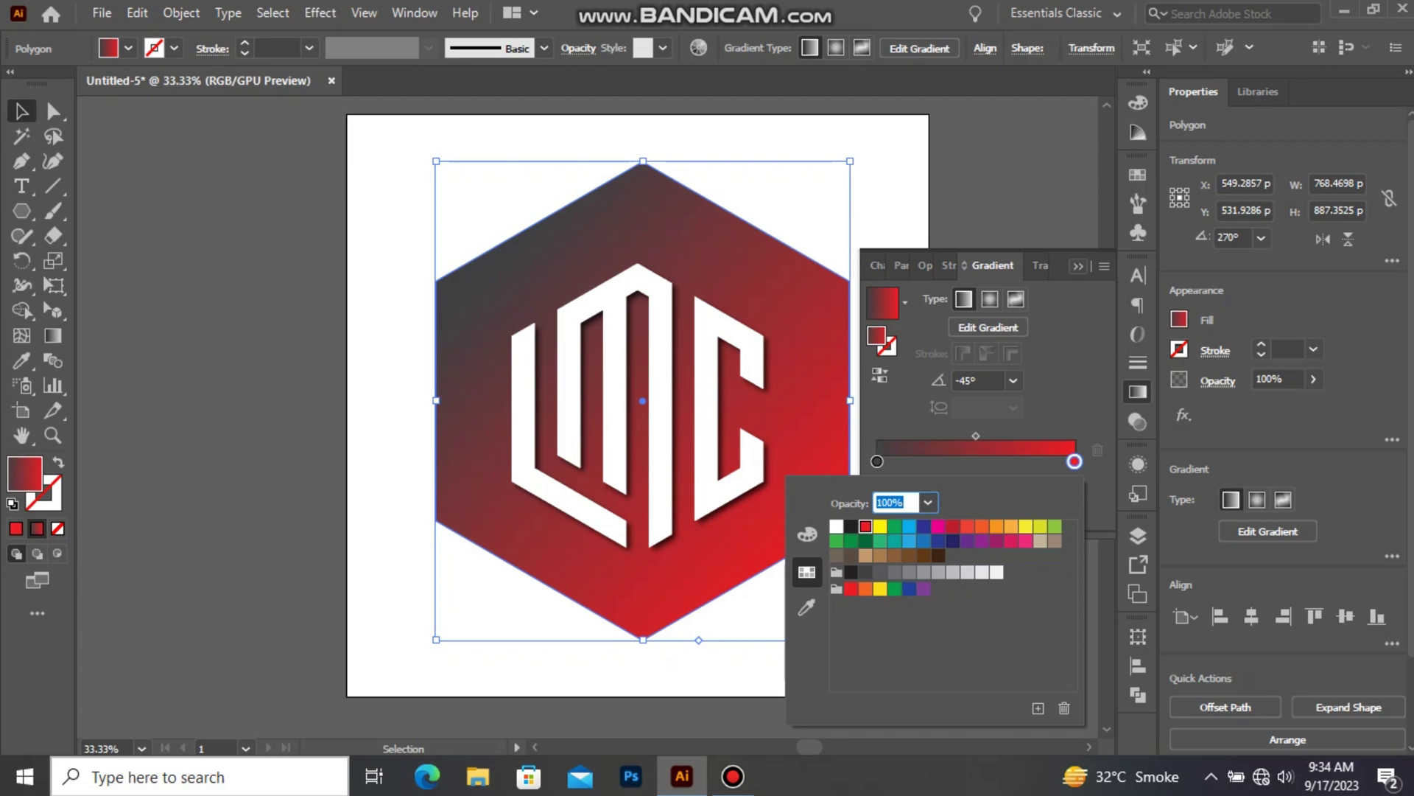
left_click(1061, 368)
left_click(1138, 392)
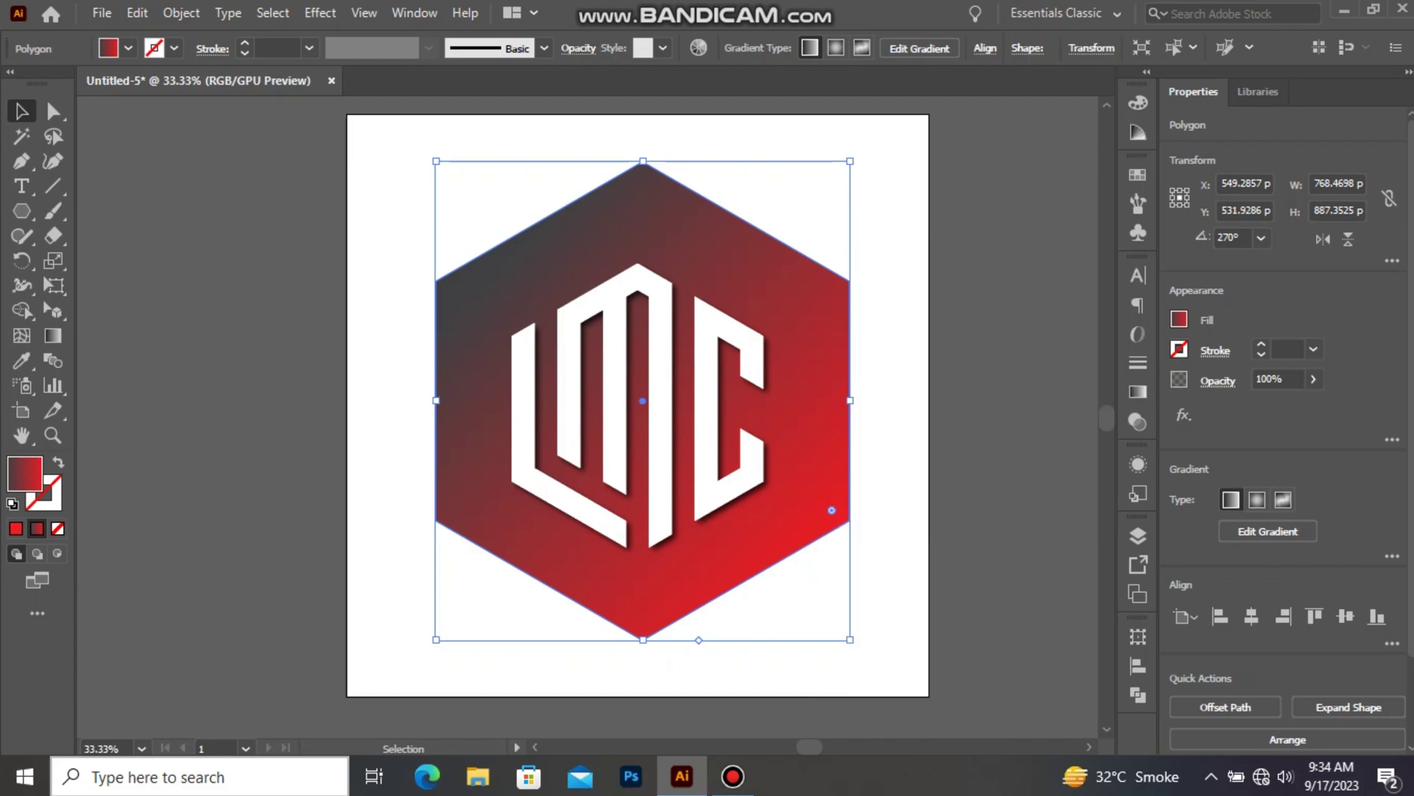
left_click(1017, 398)
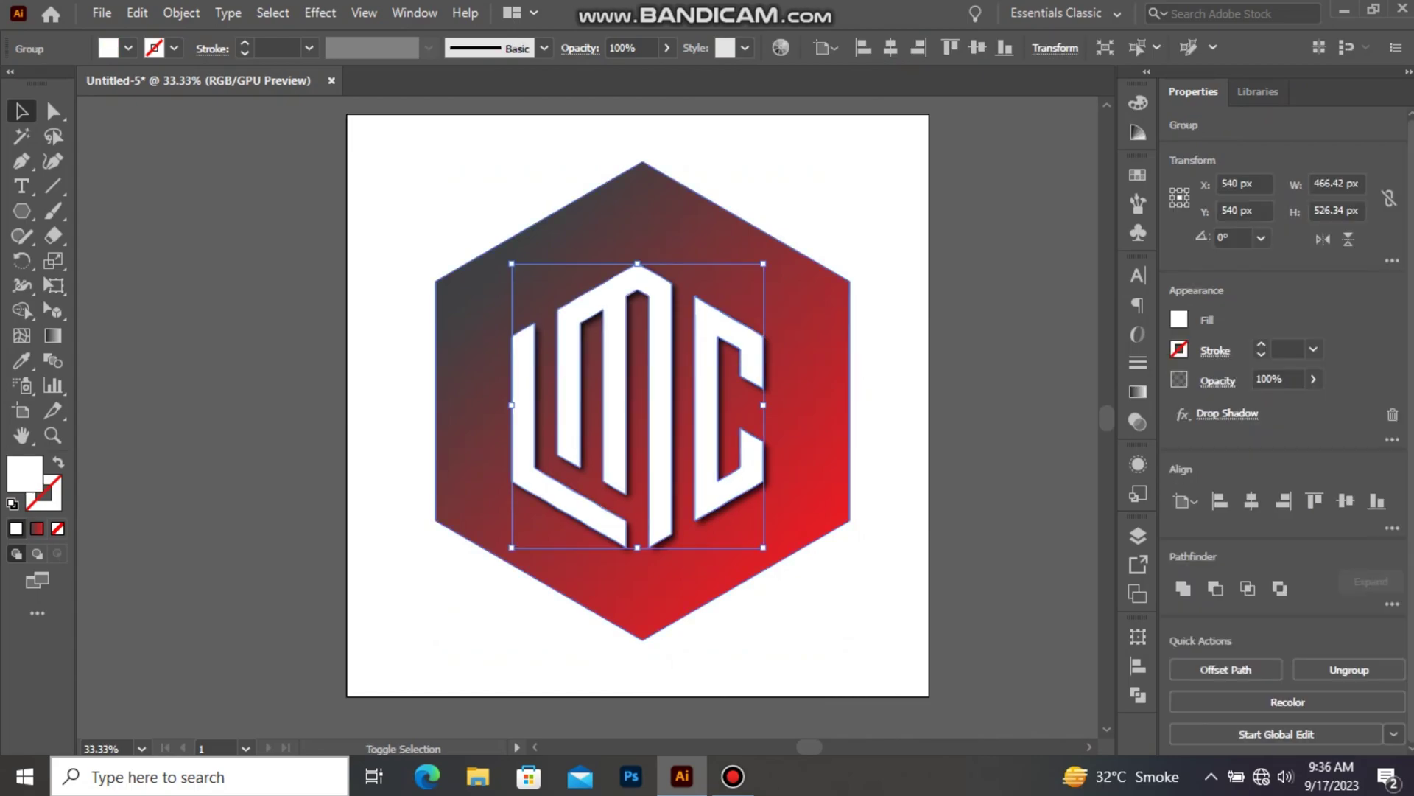
Step: Centre the letters and the hexagon on each other horizontally and vertically, and clear the selection
key("ctrl+a")
left_click(1252, 501)
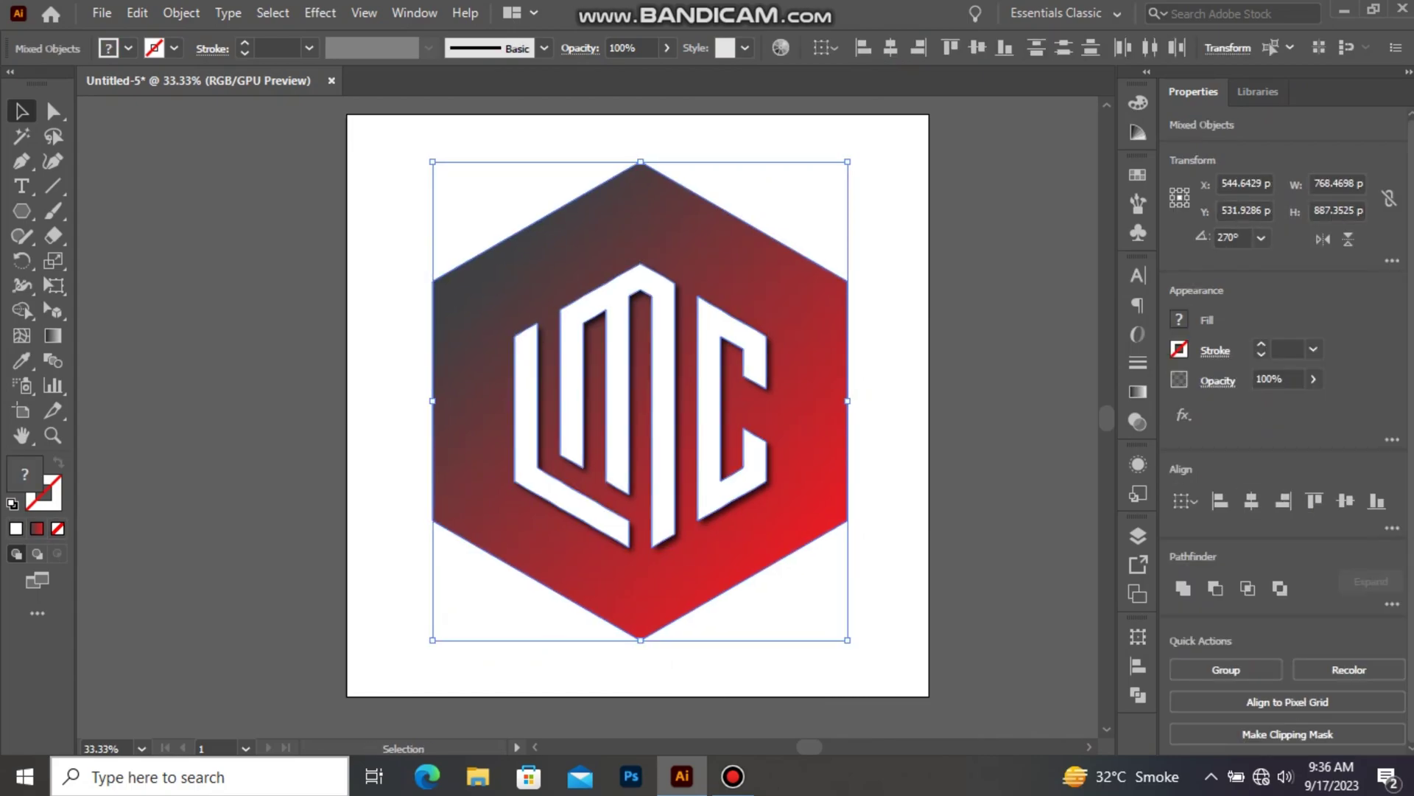
left_click(1346, 501)
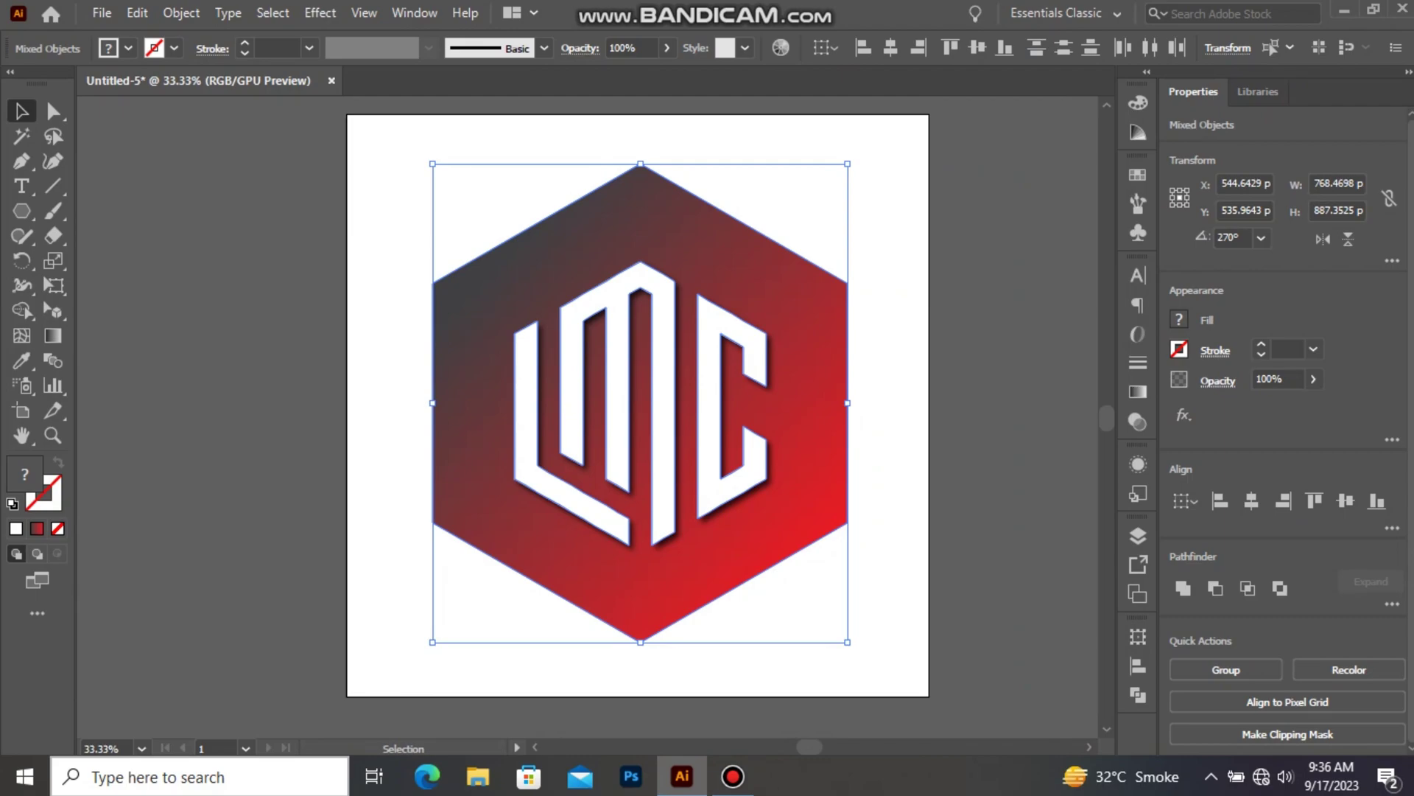
key("ctrl+shift+a")
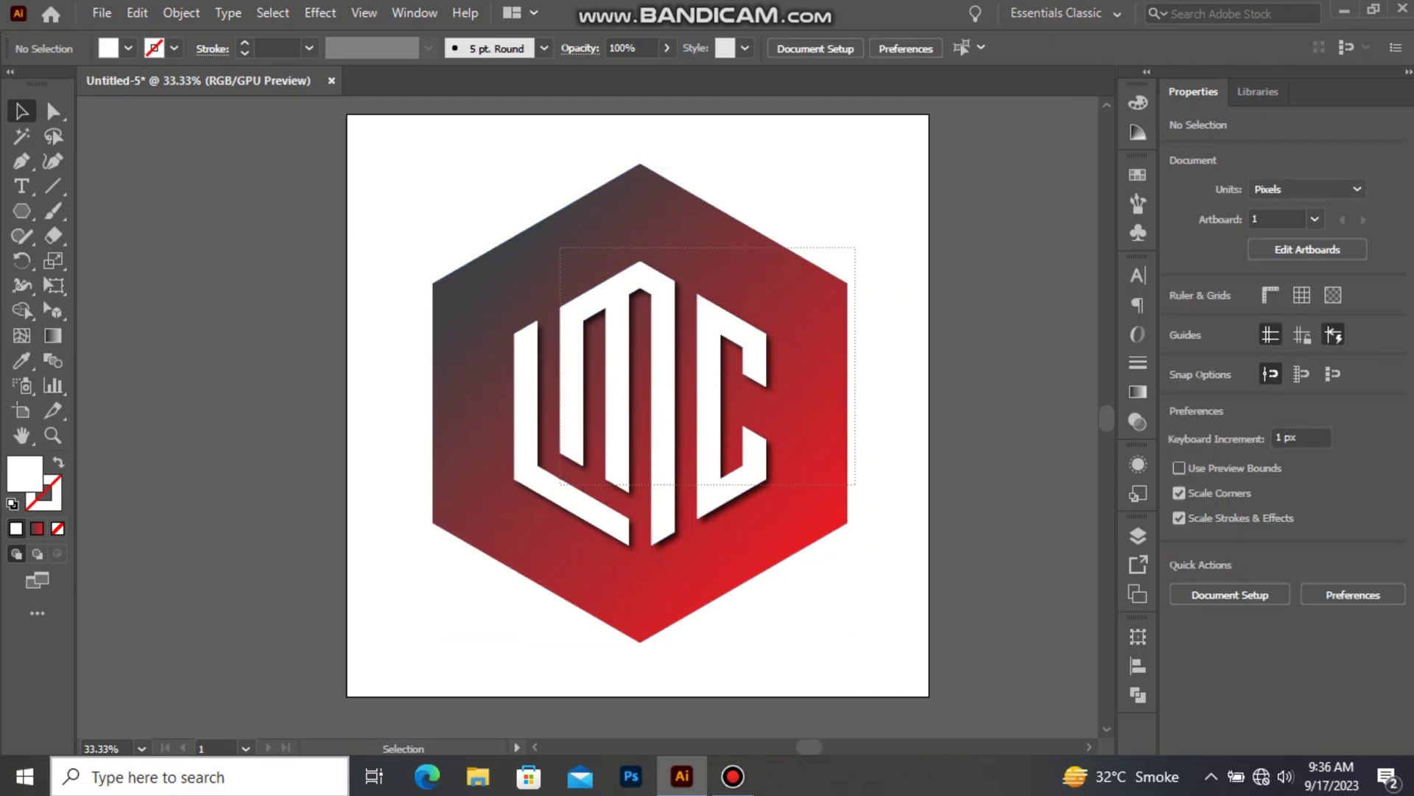
Step: Group the letters with the hexagon and move the group straight up, close to the artboard's upper edge
key("ctrl+a")
right_click(634, 383)
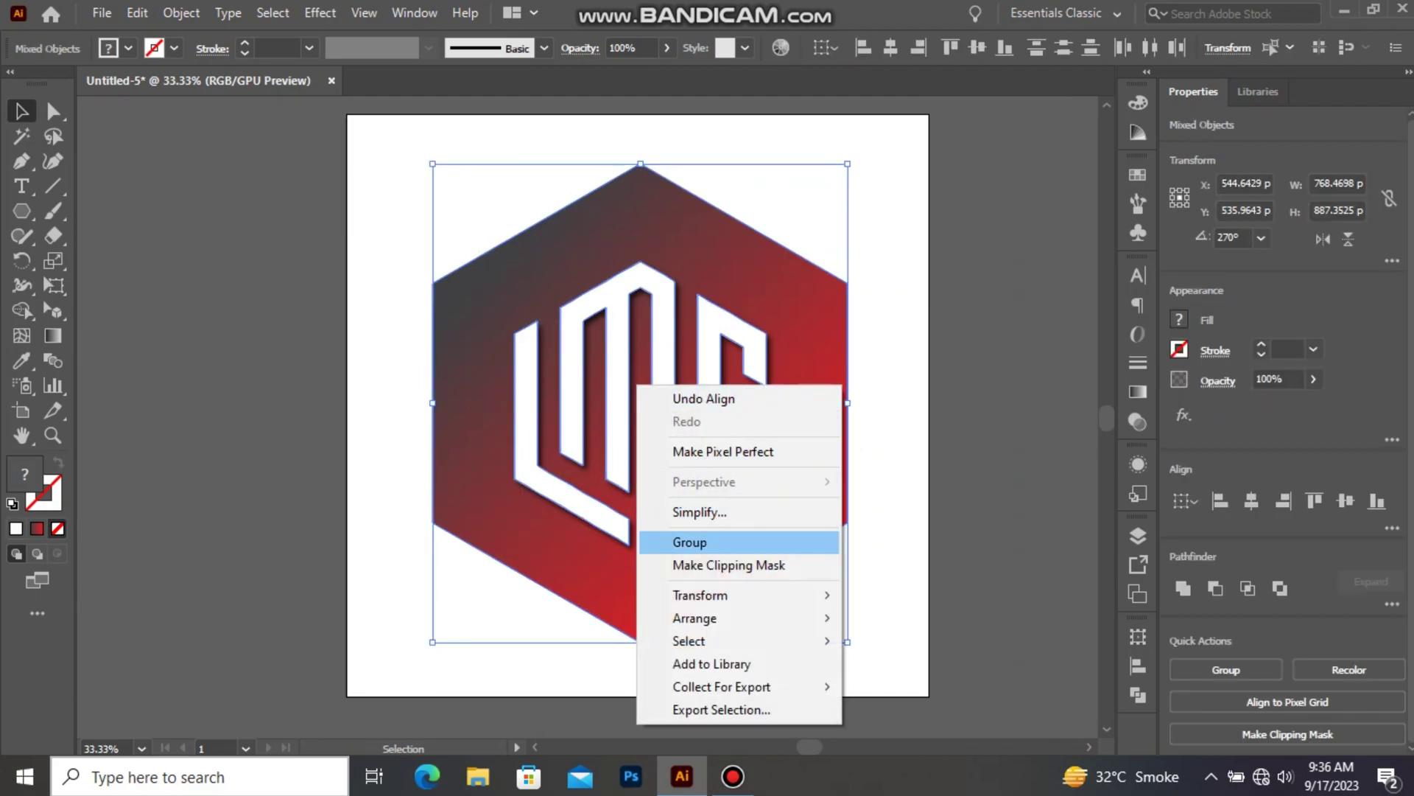
left_click(693, 543)
left_click_drag(766, 431, 765, 391)
left_click(991, 413)
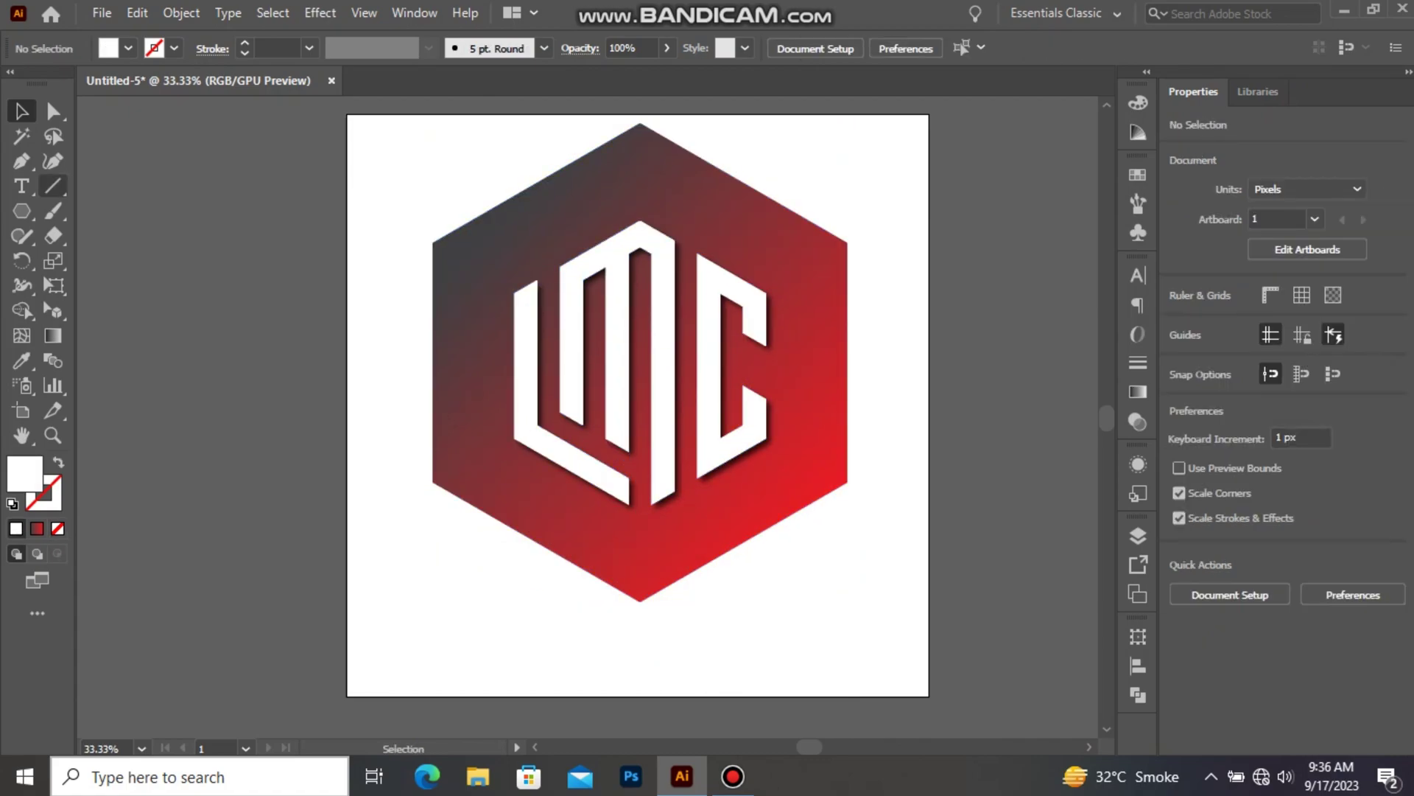
Step: Add the caption "L + M + C LOGO" below the hexagon in 60 pt News706 BT Bold
left_click(21, 186)
left_click(485, 640)
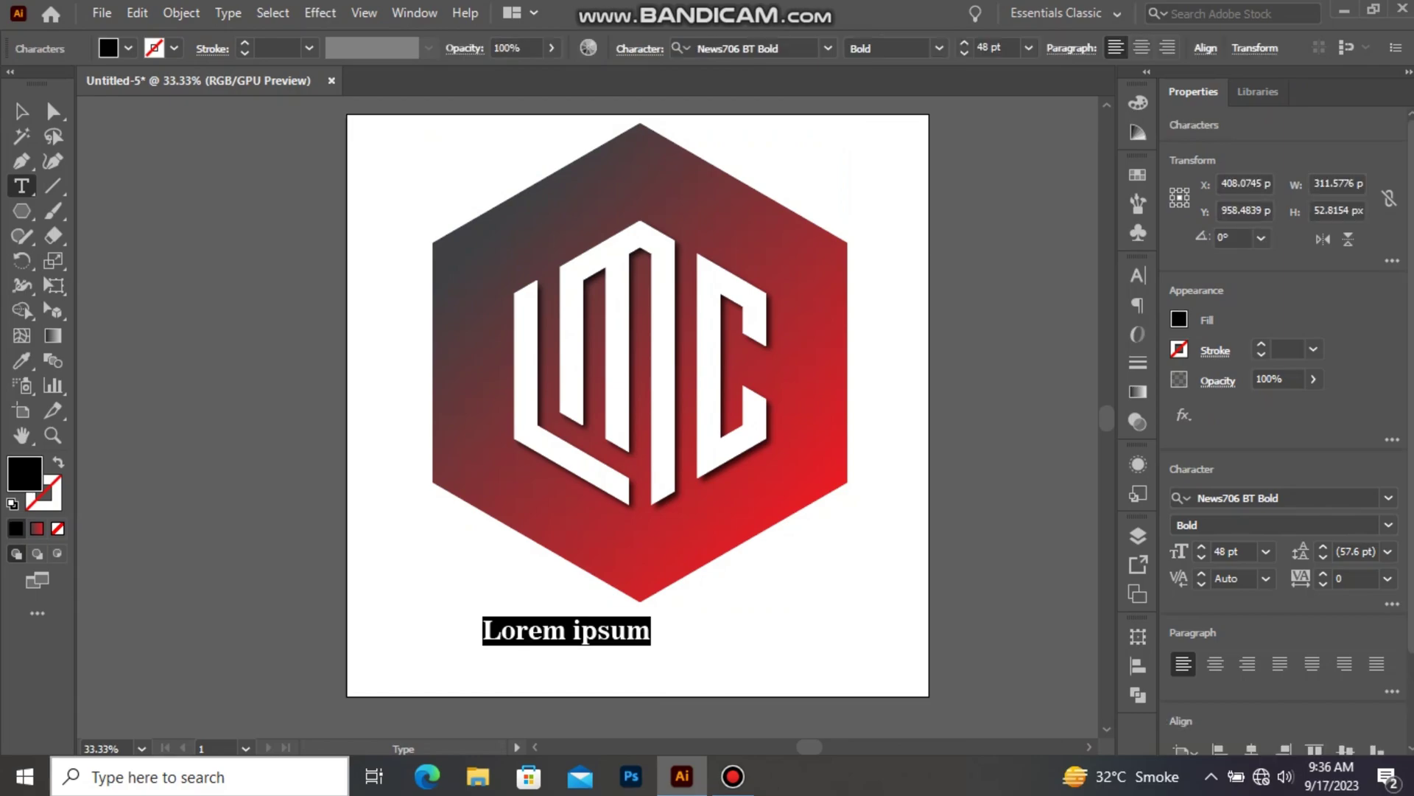
left_click(1028, 47)
left_click(1054, 396)
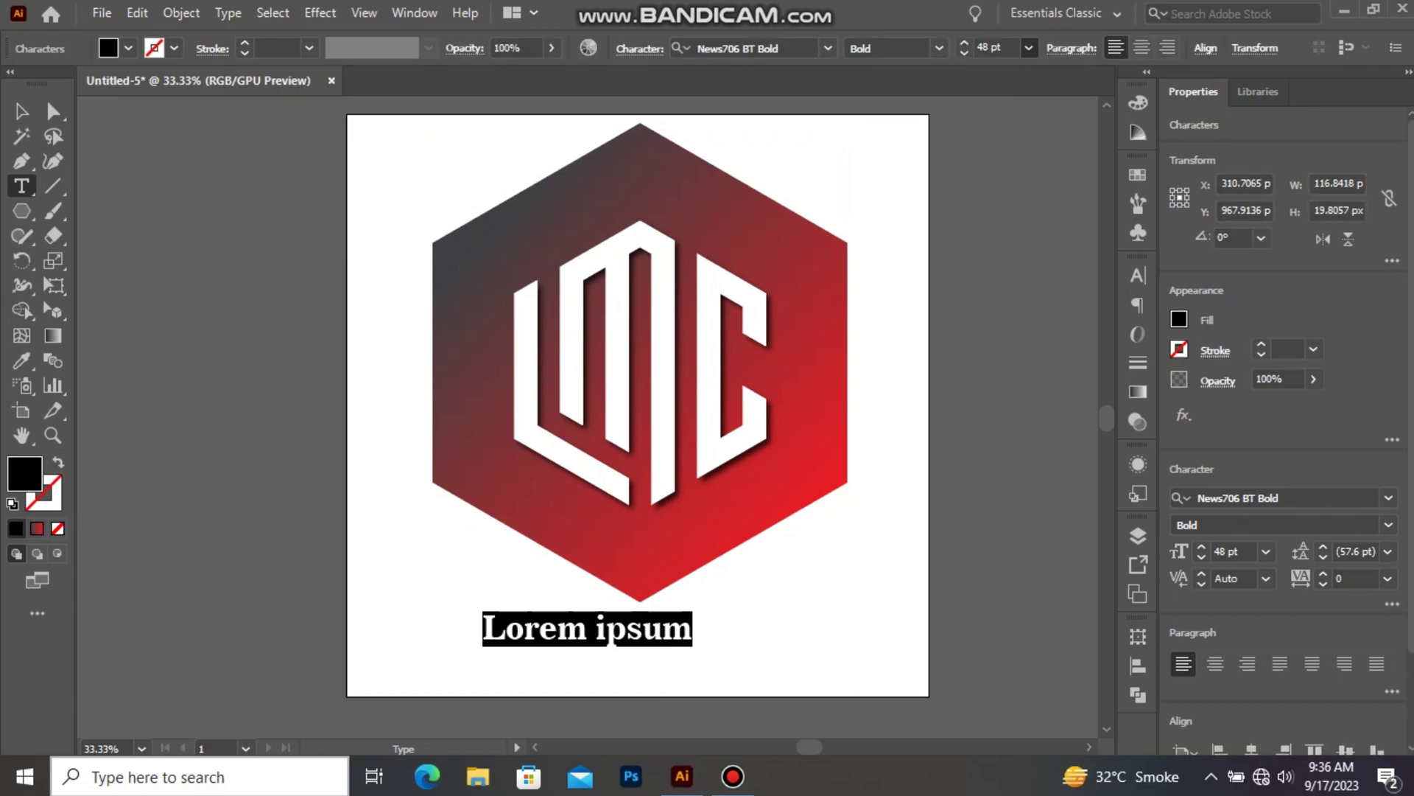
key("BackSpace")
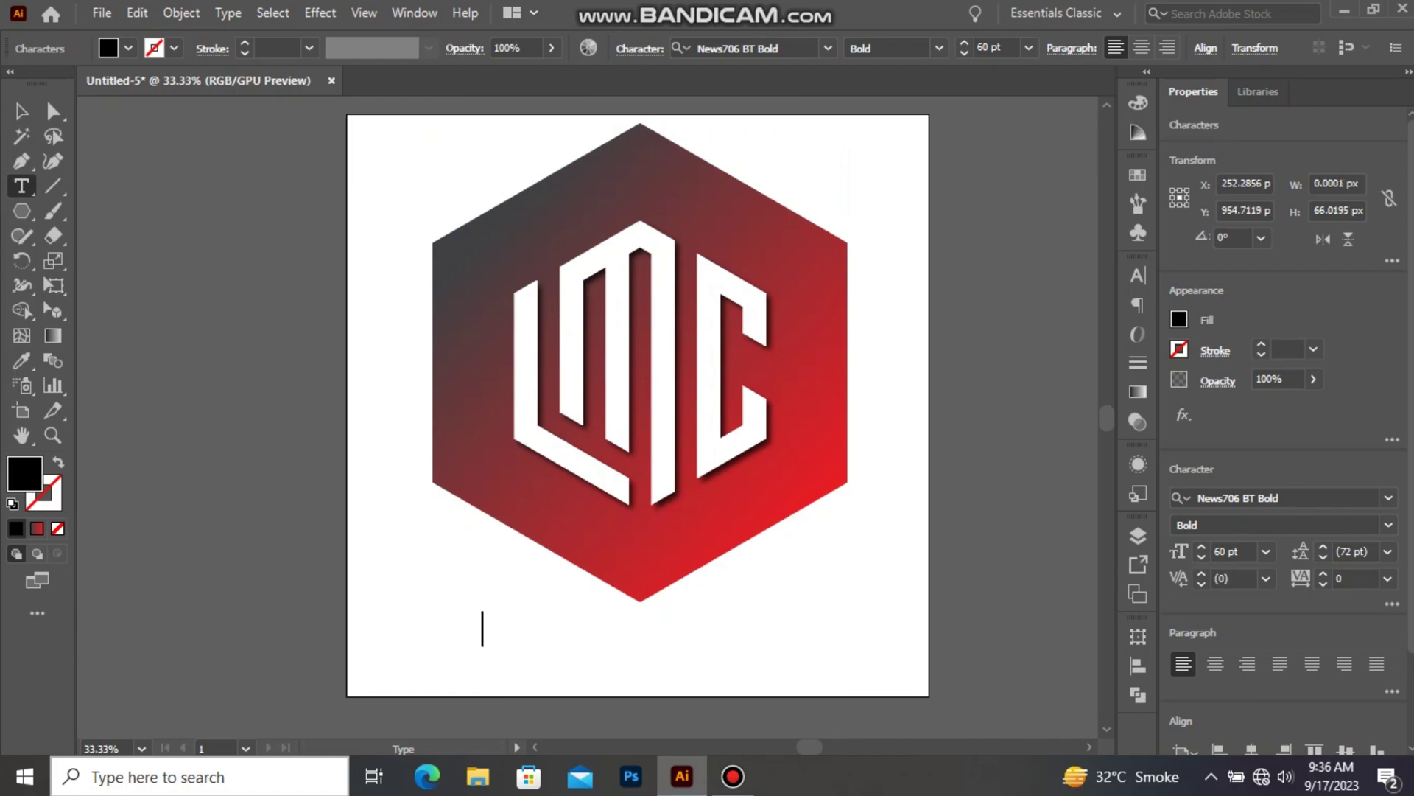
type("L + ")
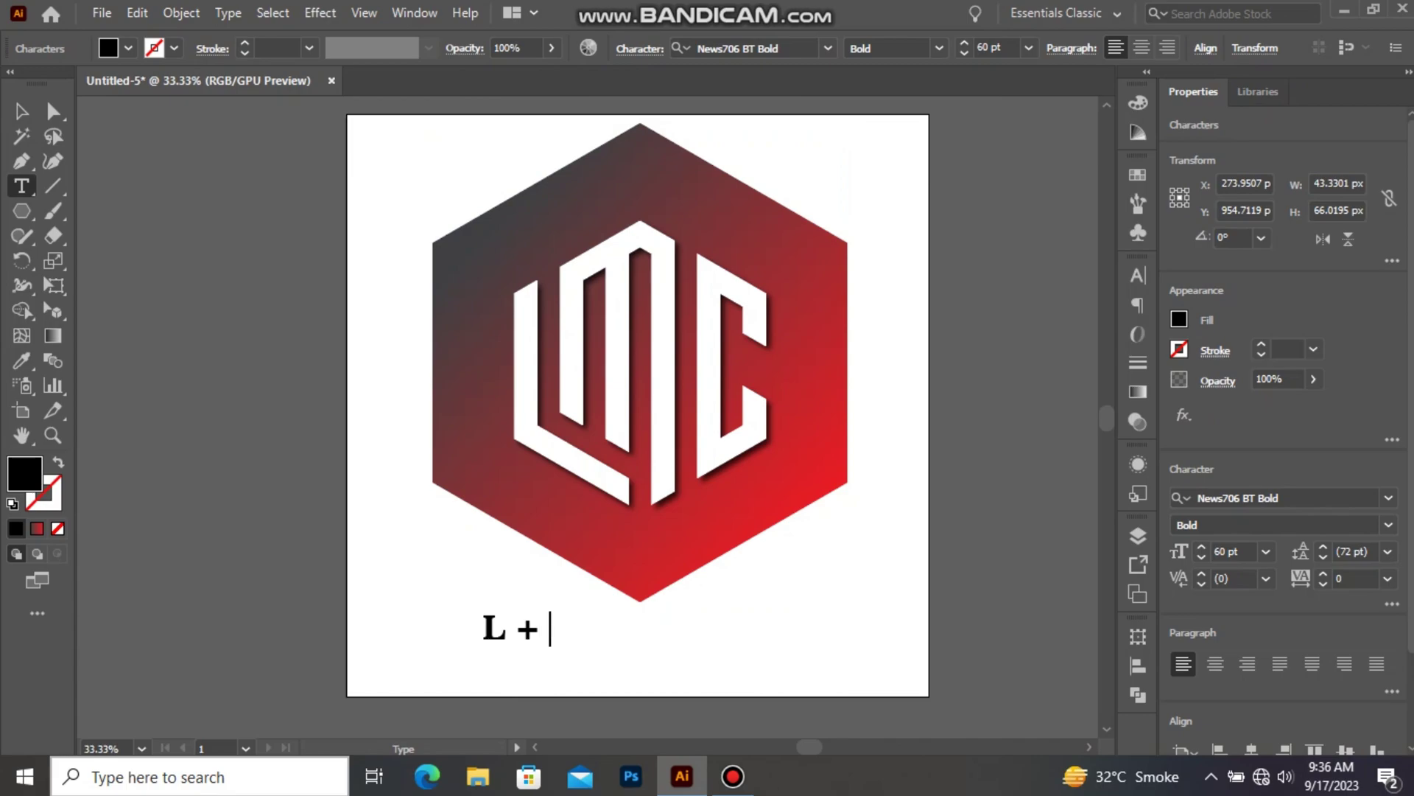
type("M +")
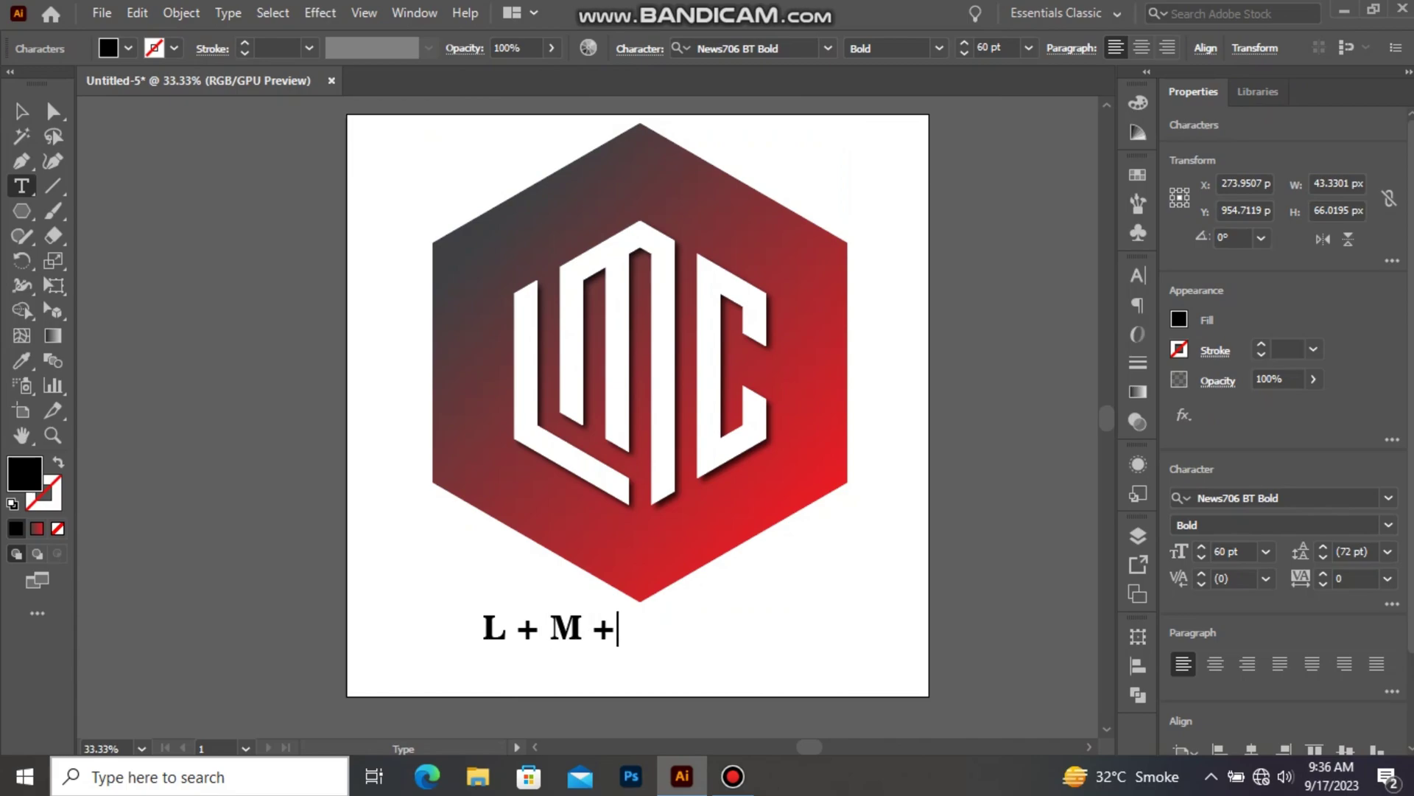
type(" C LO")
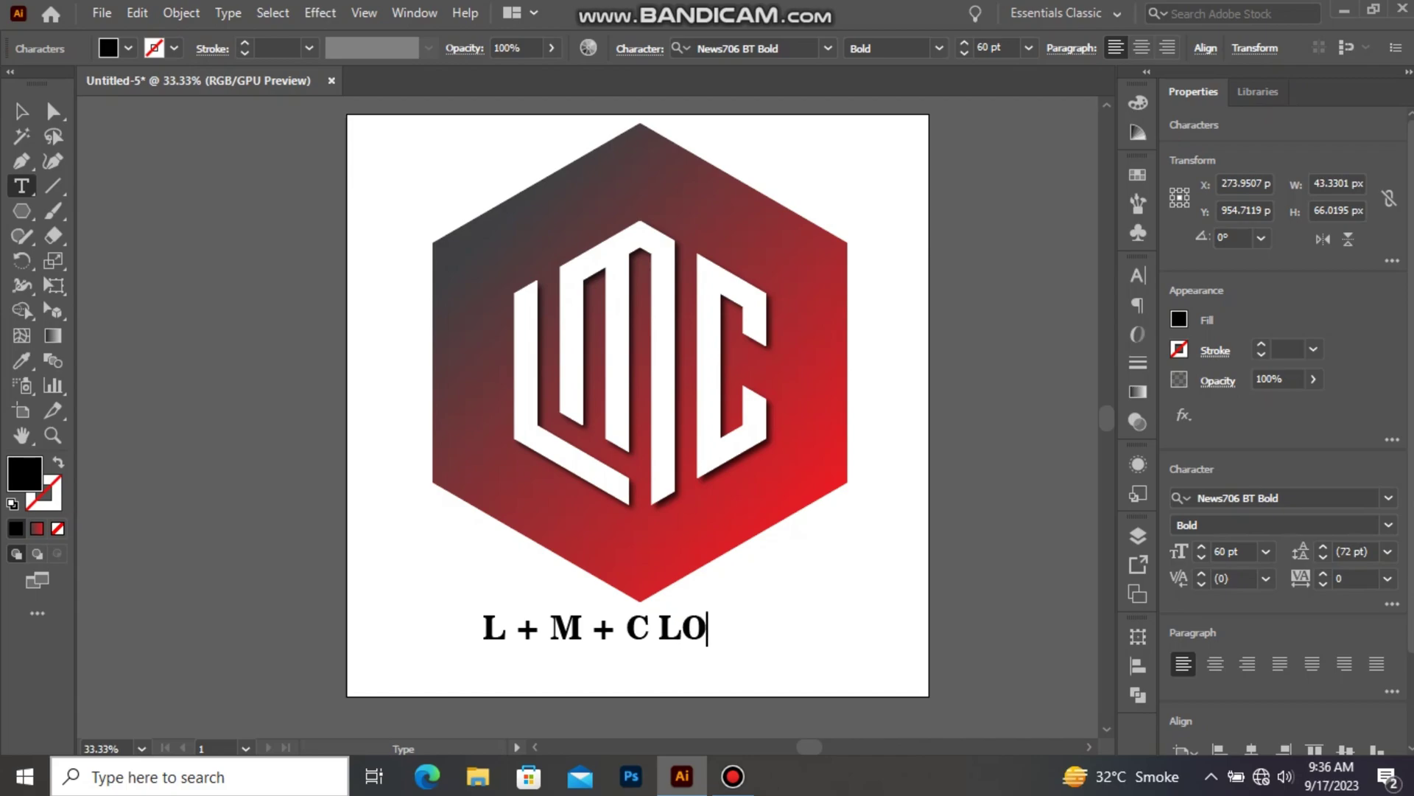
type("GO")
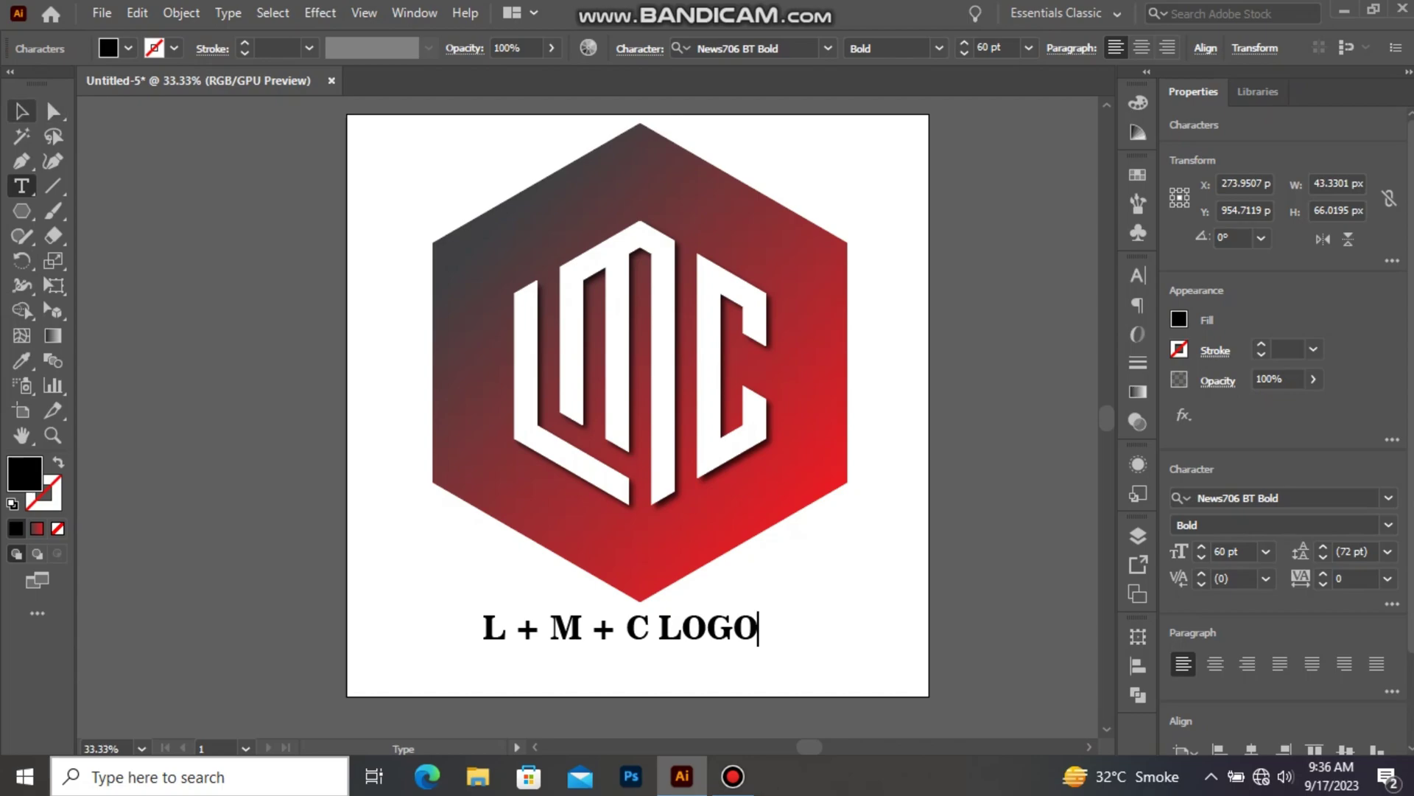
Step: Enlarge the caption to about 81 pt and centre it horizontally with the hexagon logo
left_click(21, 111)
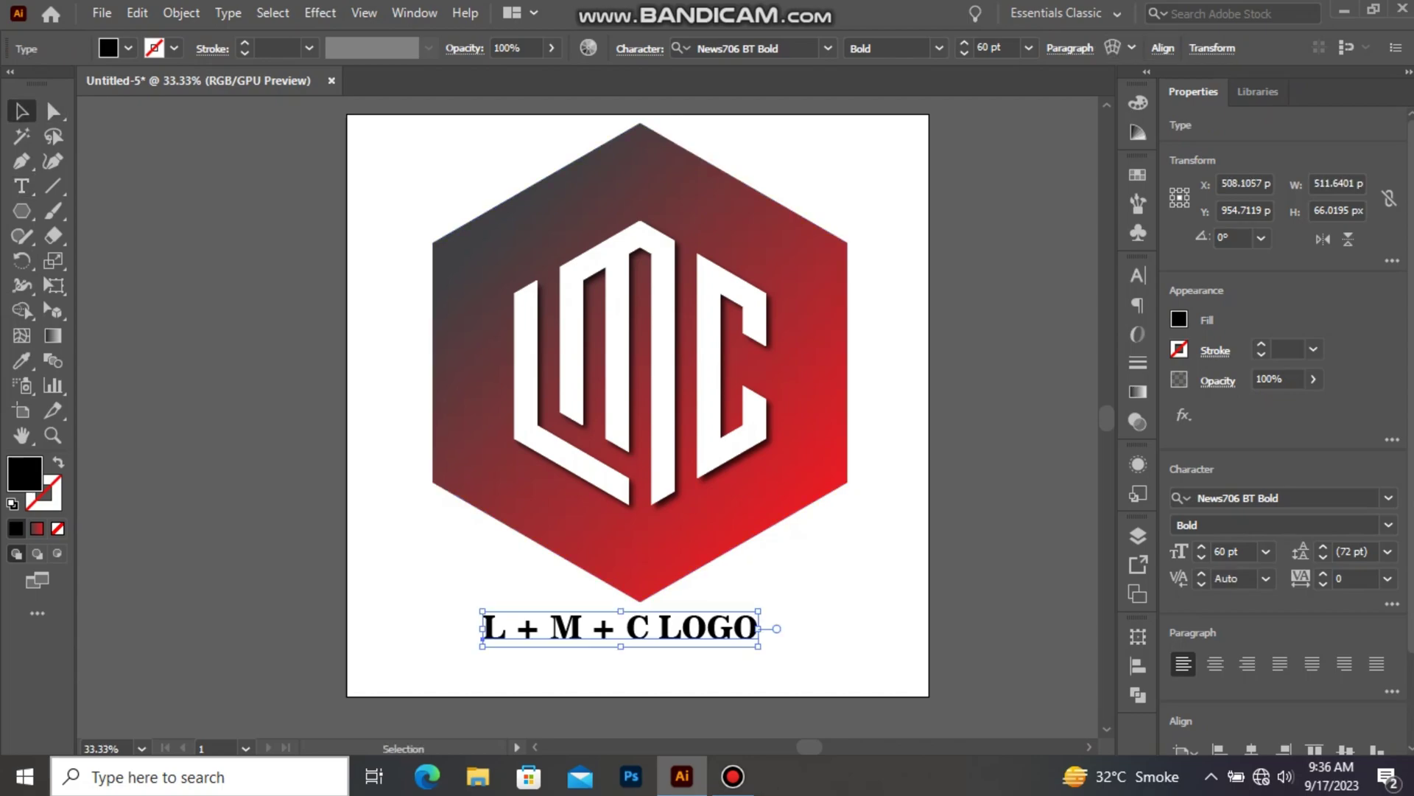
left_click_drag(759, 646, 818, 648)
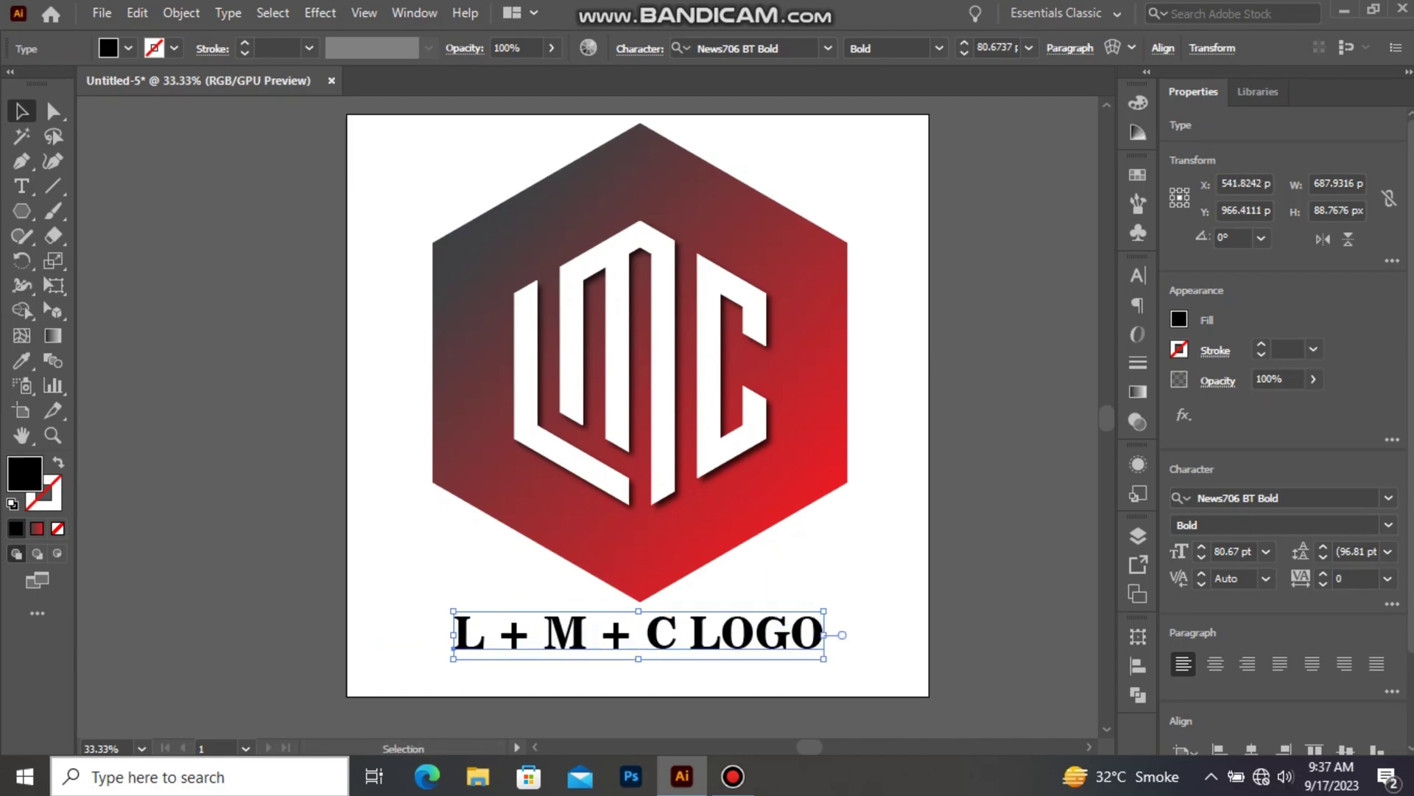
left_click(729, 549, "shift")
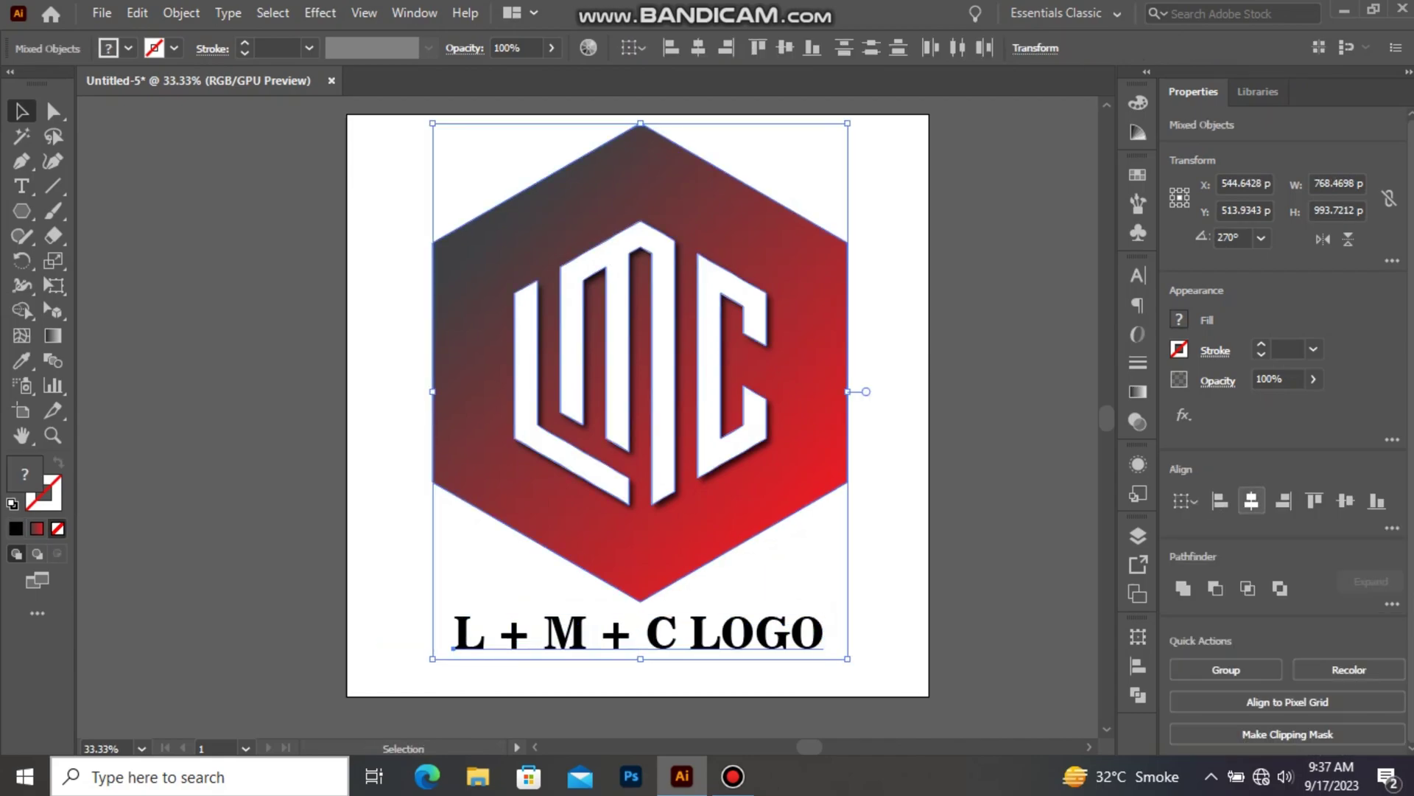
left_click(1252, 501)
key("ctrl+shift+a")
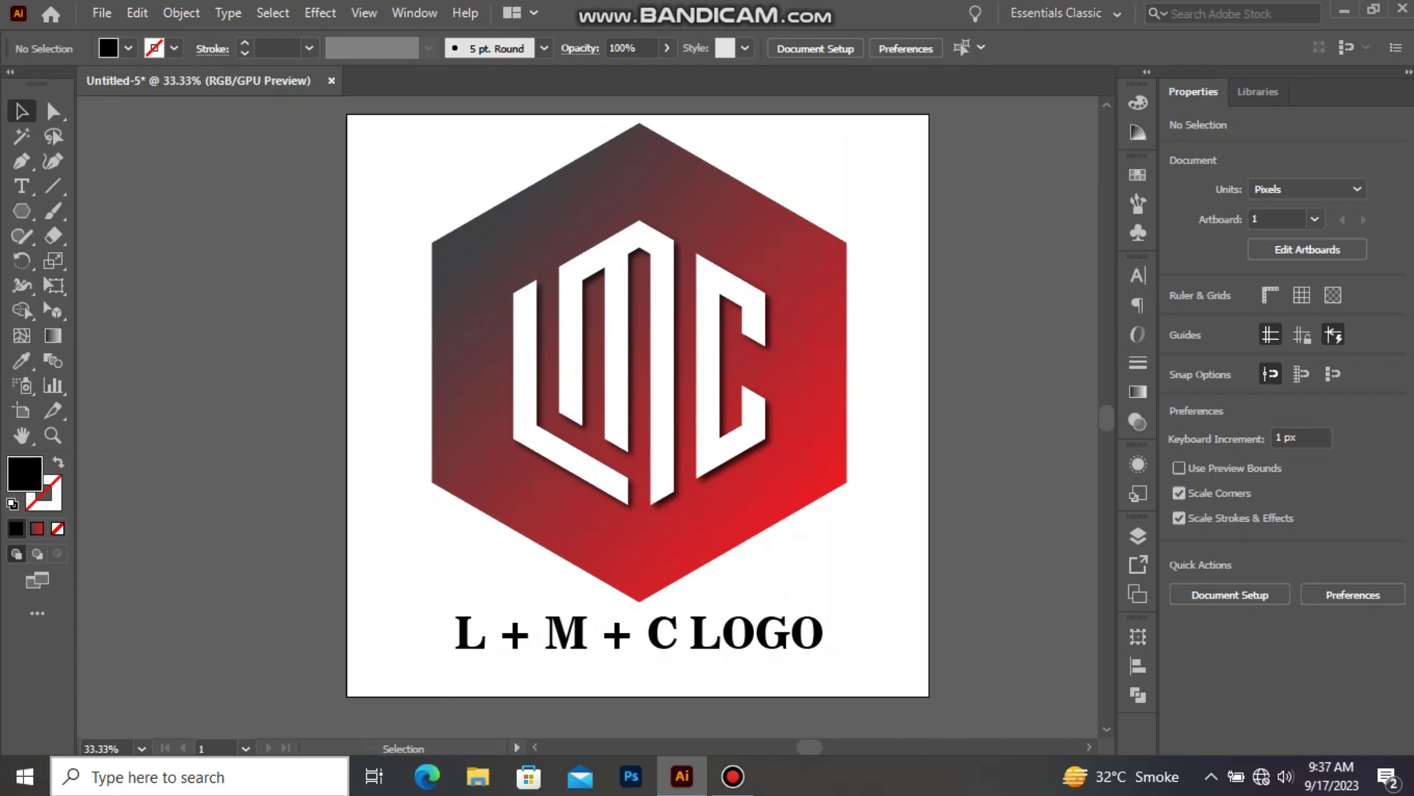
Step: Convert the caption to outlines and fill it with the gradient sampled from the hexagon
left_click(767, 633)
right_click(766, 633)
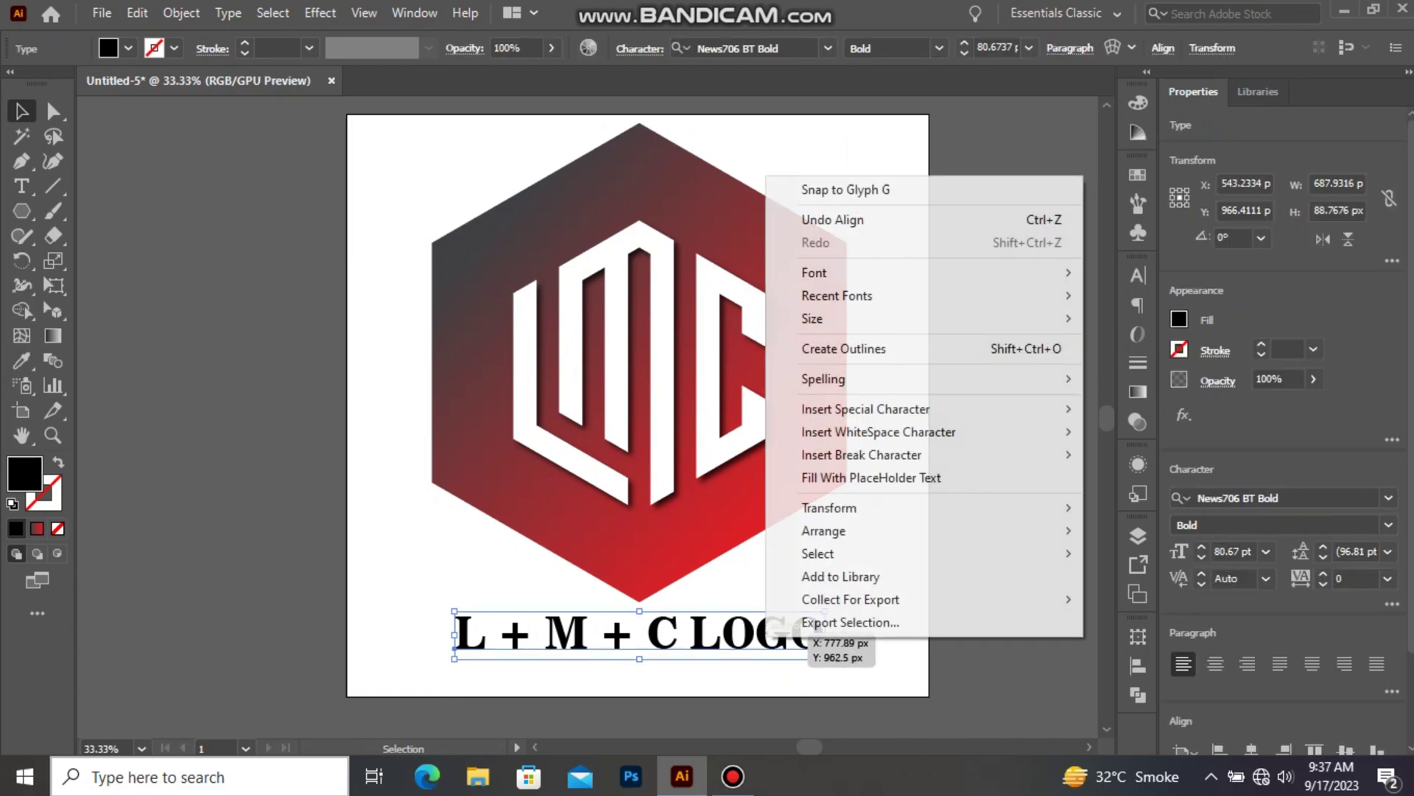
left_click(844, 348)
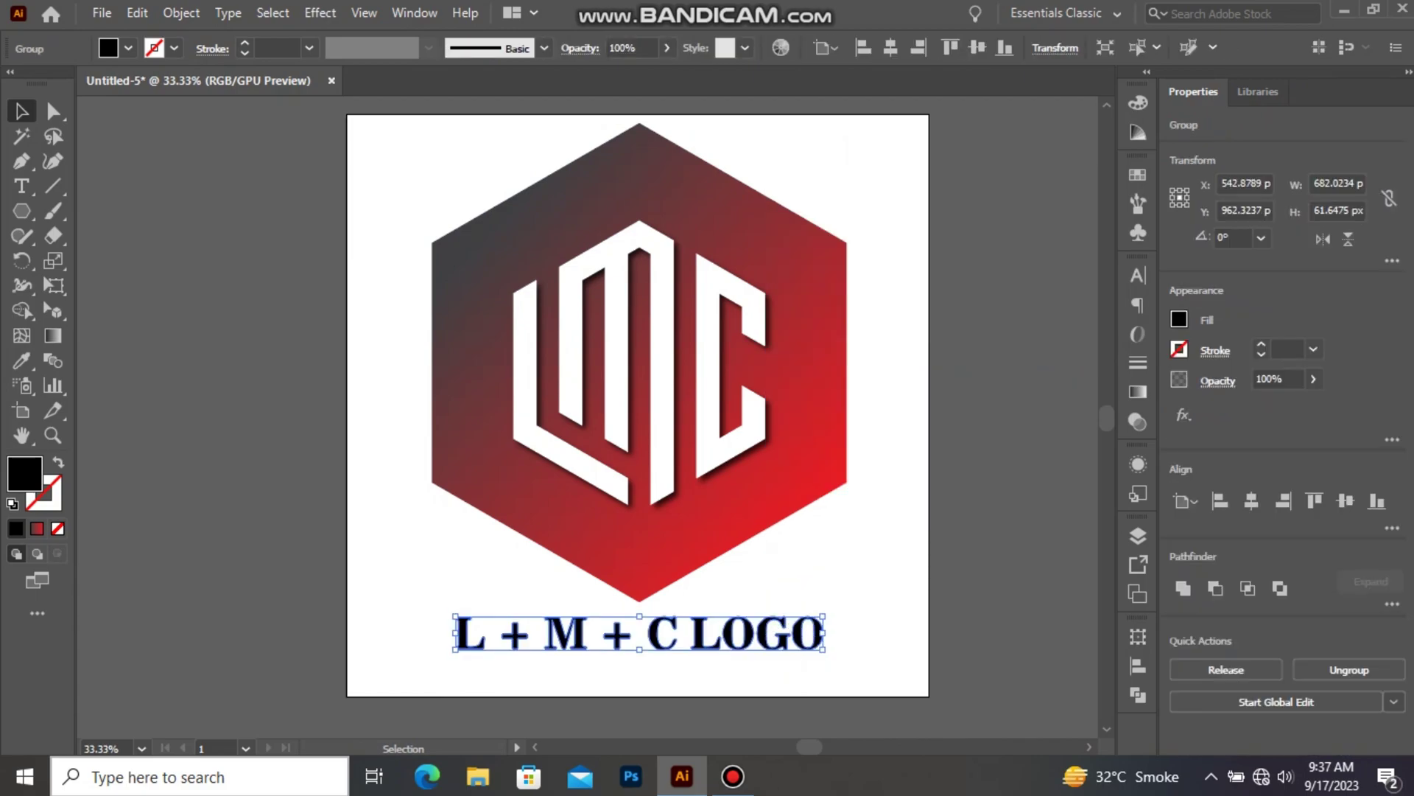
left_click(22, 361)
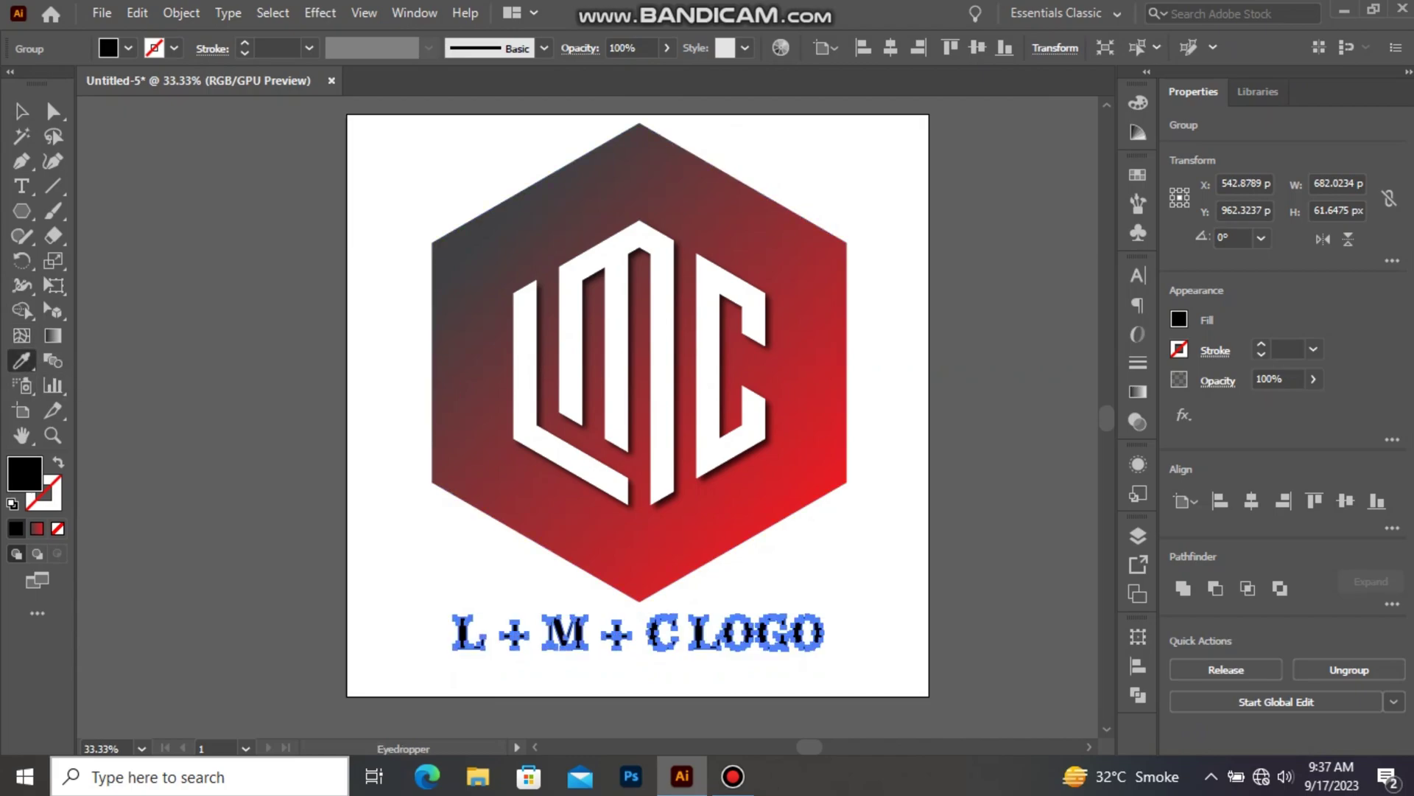
left_click(486, 412)
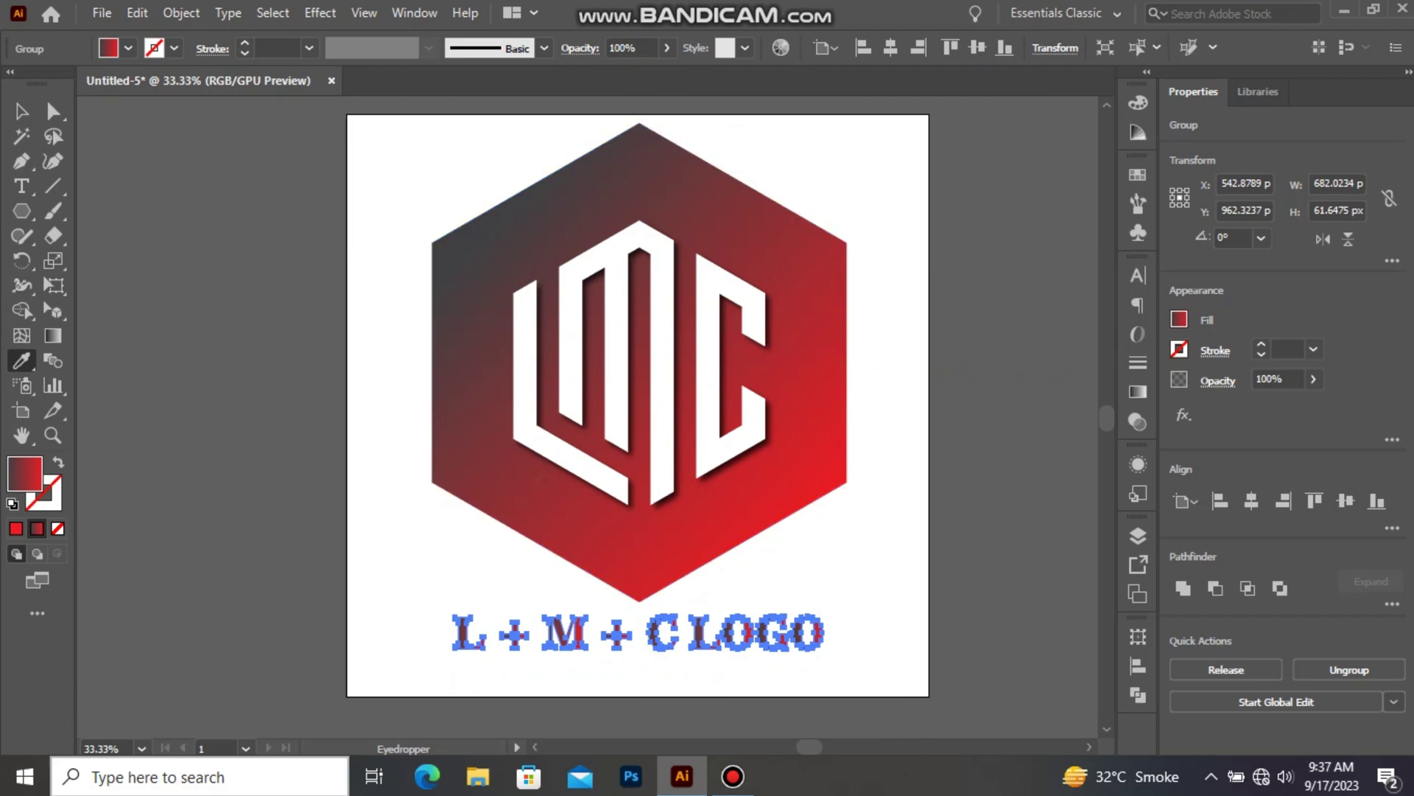
Step: Redirect the caption's gradient vertically from just above the letters to below them, and clear the selection
left_click(52, 335)
left_click_drag(658, 597, 658, 688)
left_click(22, 111)
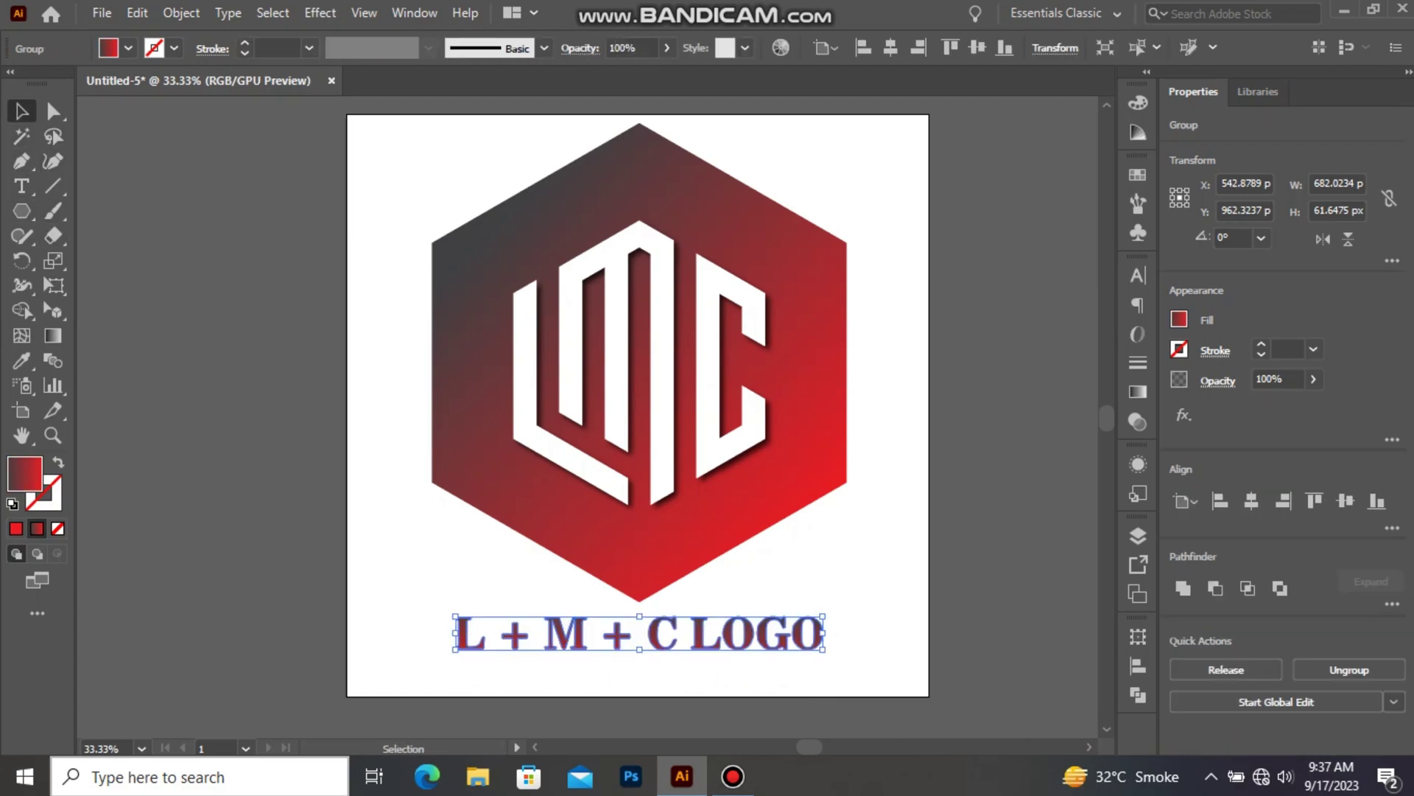
key("ctrl+shift+a")
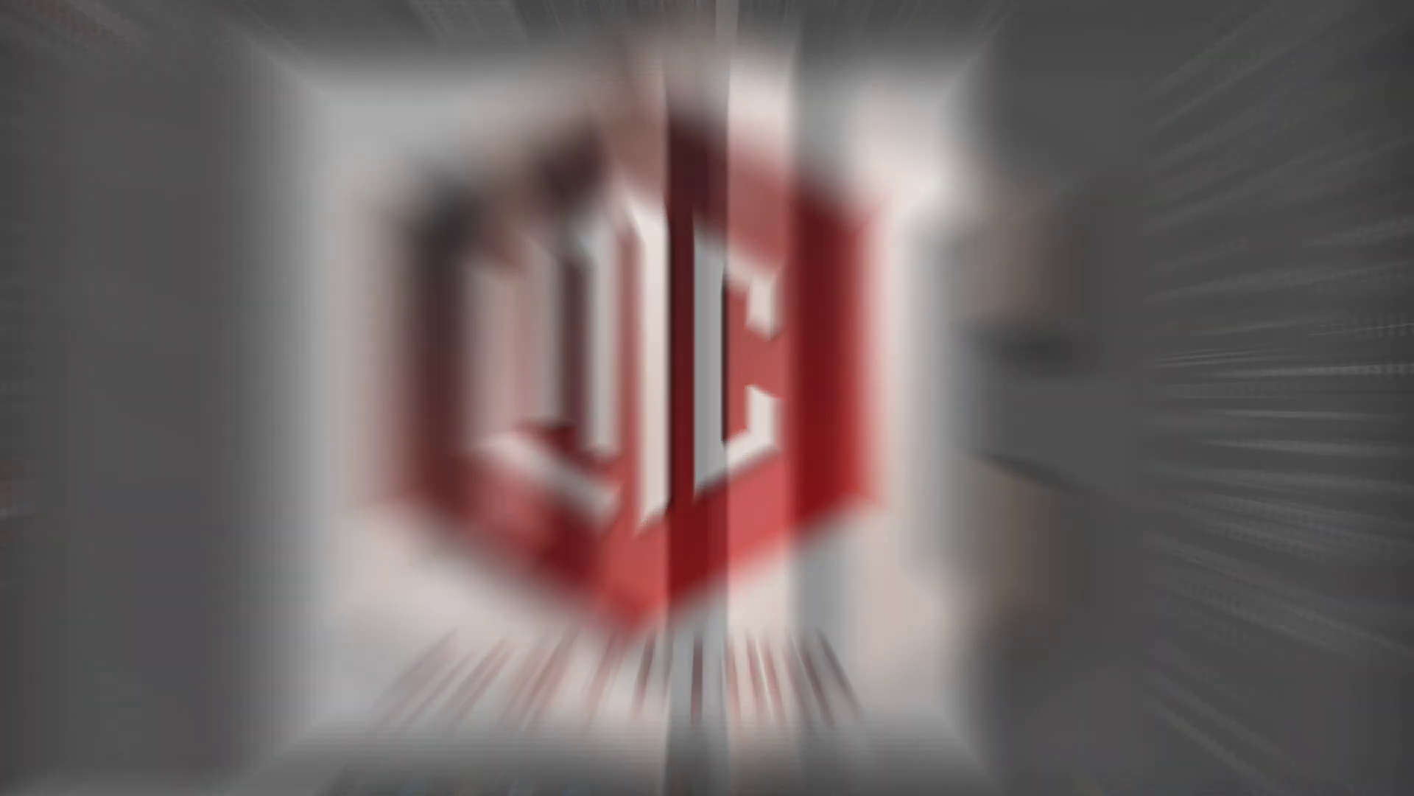